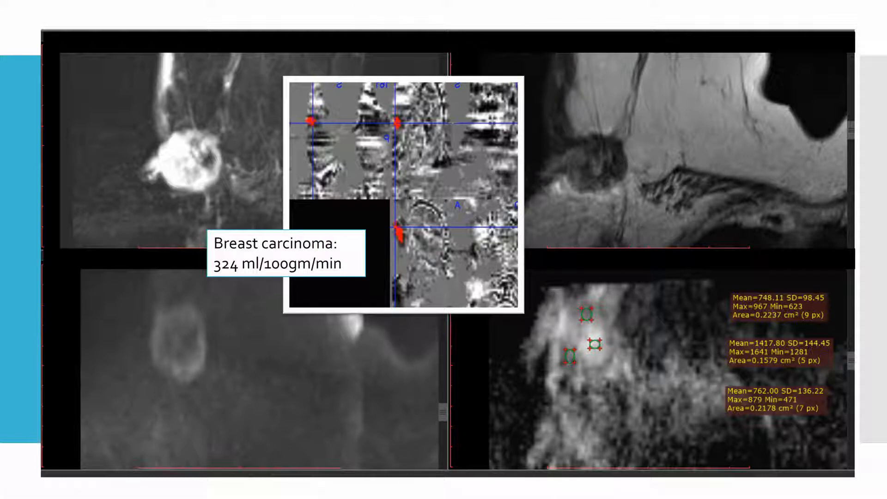
Leave the slideshow and bring the MRIcron and dcm2nii windows to the front.
{"action": "key", "text": "Escape"}
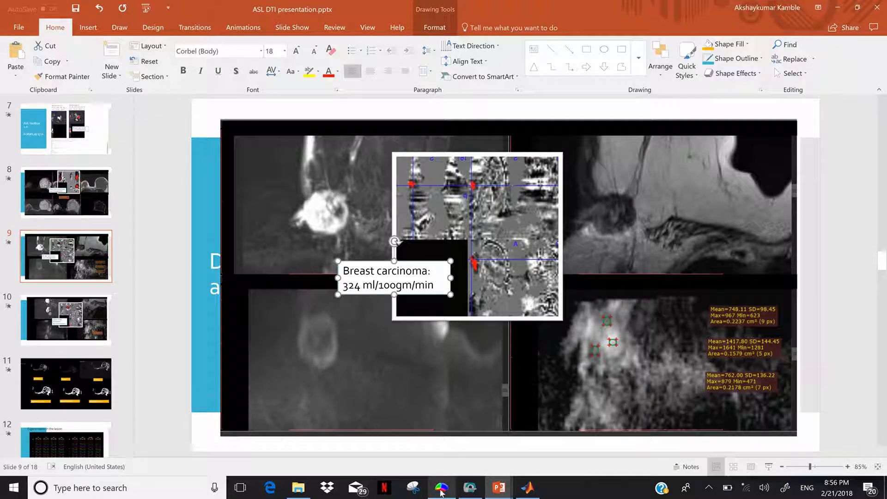
{"action": "left_click", "coordinate": [441, 490]}
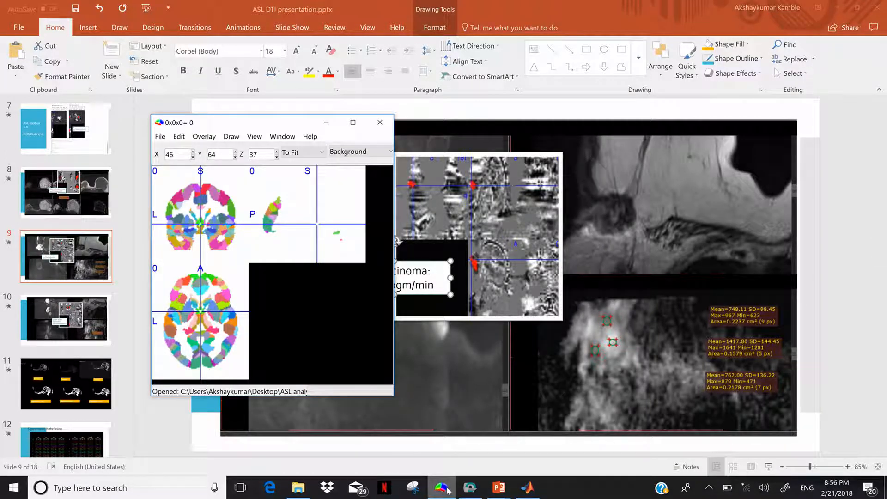
{"action": "mouse_move", "coordinate": [448, 490]}
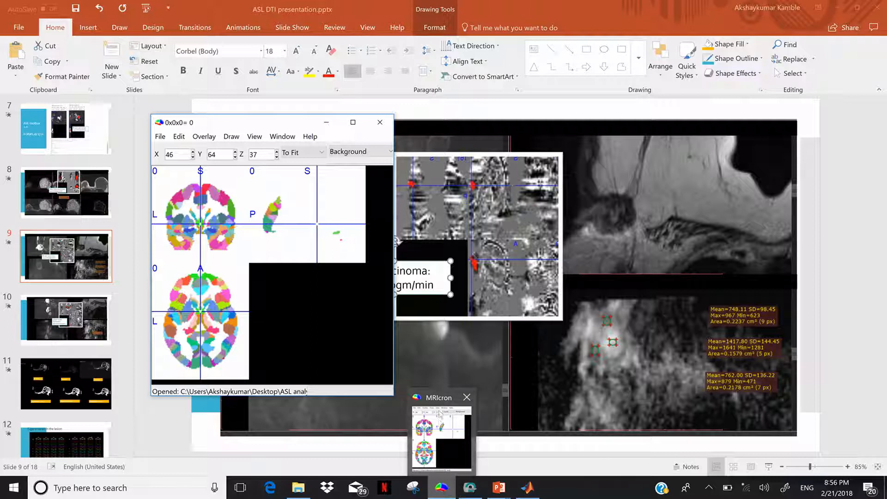
{"action": "left_click", "coordinate": [473, 490]}
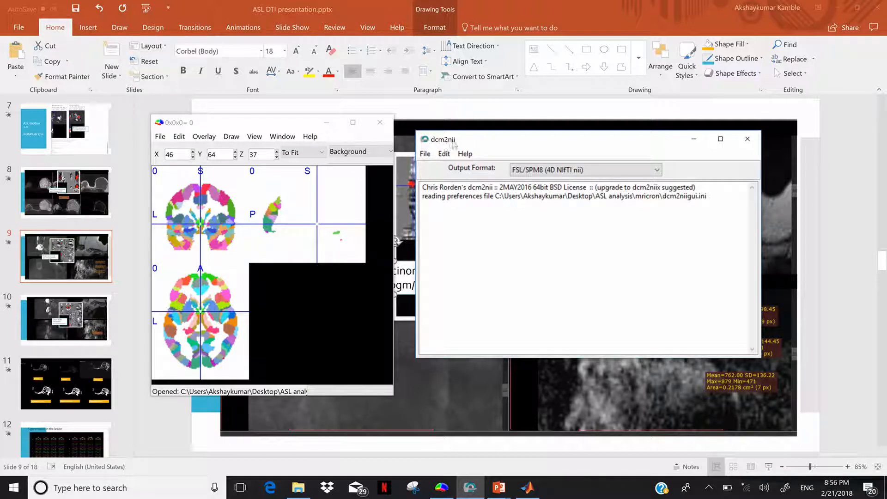
Copy the full path of the DEMO VIDEO folder in File Explorer and minimise the window.
{"action": "left_click", "coordinate": [299, 487]}
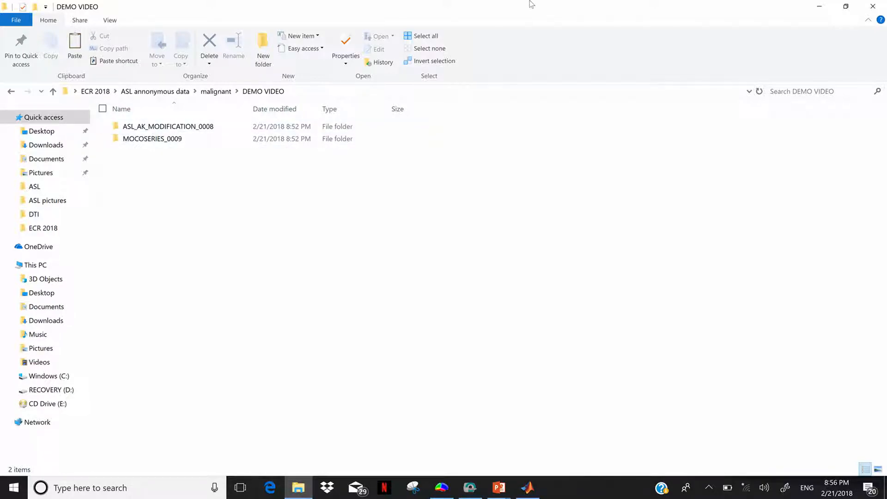
{"action": "mouse_move", "coordinate": [413, 3]}
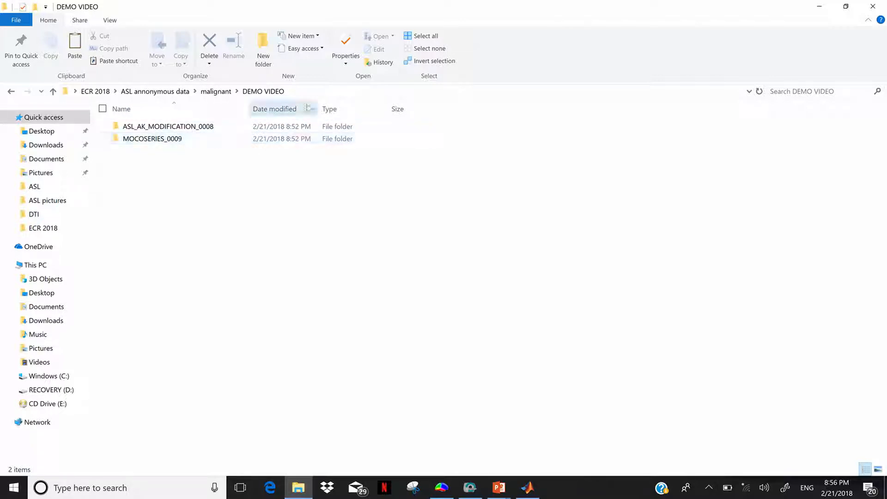
{"action": "left_click", "coordinate": [344, 93]}
{"action": "key", "text": "ctrl+c"}
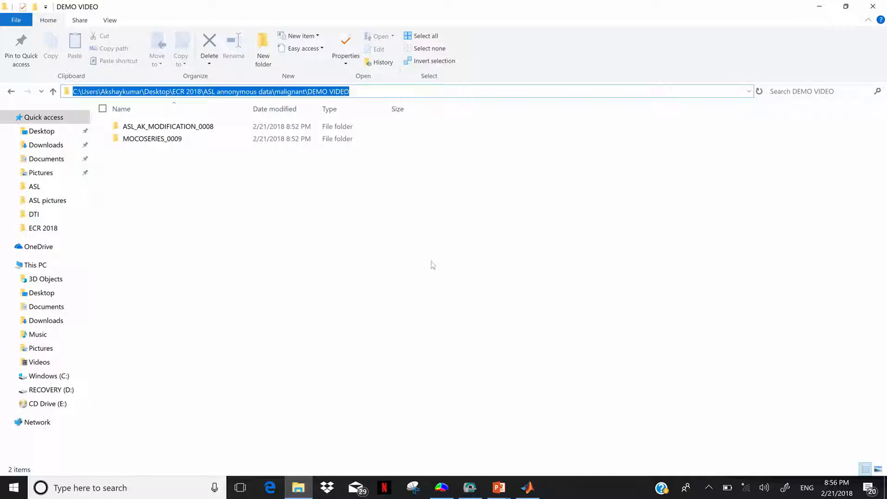
{"action": "left_click", "coordinate": [434, 267]}
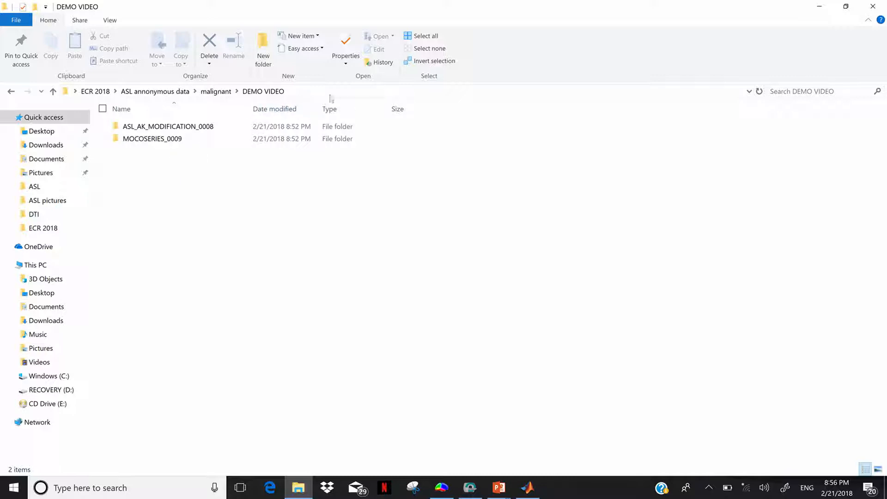
{"action": "left_click", "coordinate": [819, 7]}
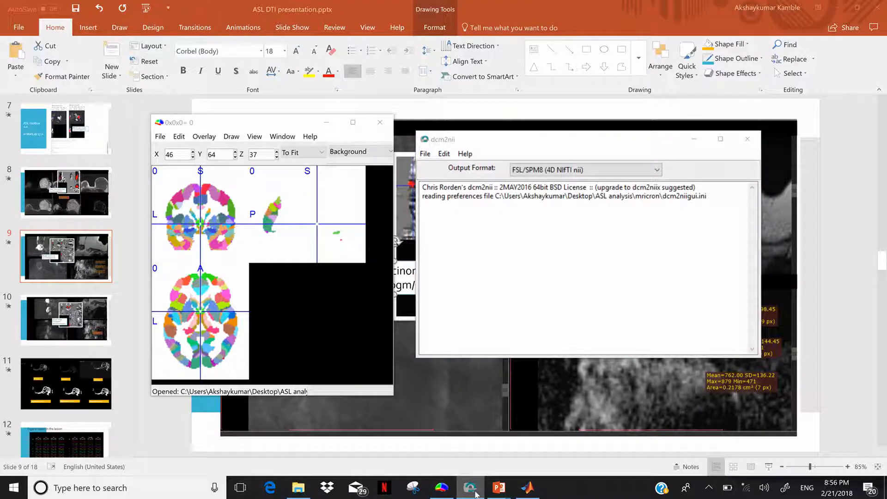
Convert the DICOM images in the copied DEMO VIDEO path to NIfTI with dcm2nii, with FSL/SPM8 (4D NIfTI nii) as output format.
{"action": "left_click", "coordinate": [471, 489]}
{"action": "left_click", "coordinate": [474, 494]}
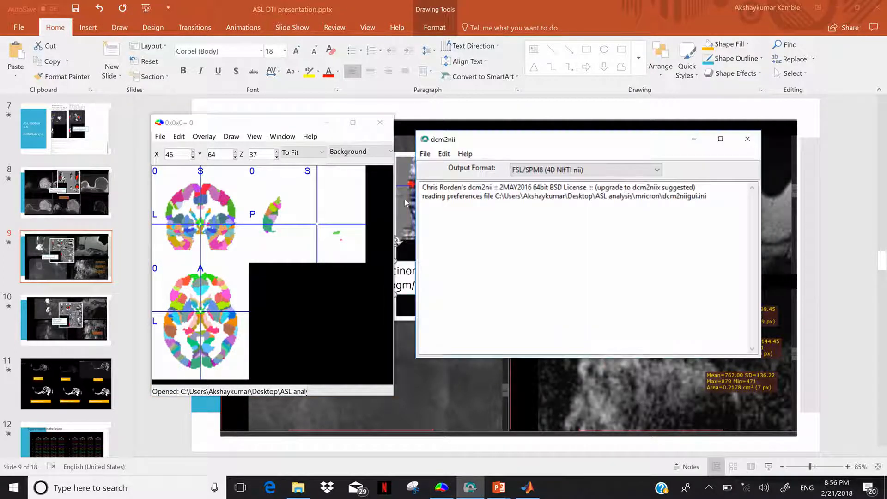
{"action": "left_click", "coordinate": [425, 153]}
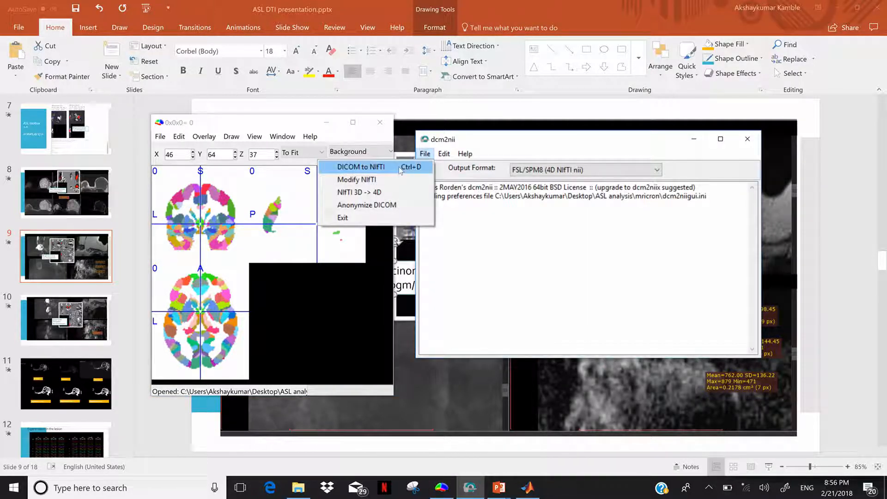
{"action": "left_click", "coordinate": [365, 167]}
{"action": "left_click_drag", "start_coordinate": [508, 159], "coordinate": [343, 16]}
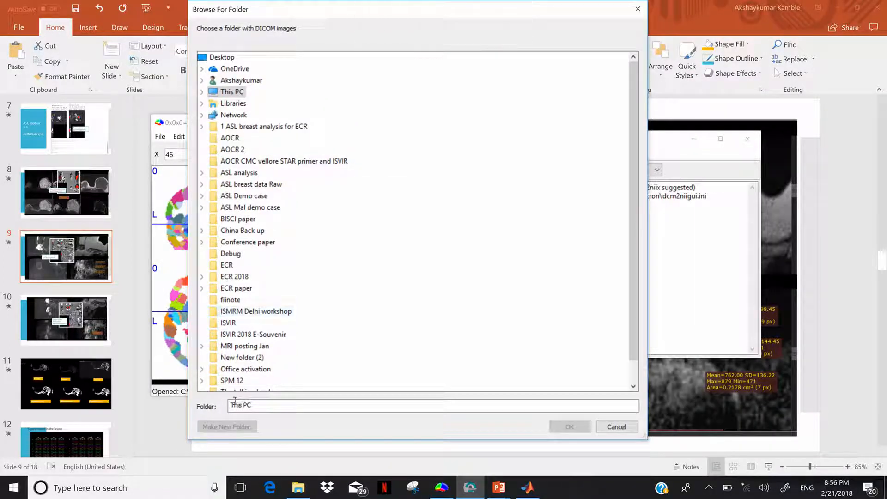
{"action": "left_click_drag", "start_coordinate": [253, 405], "coordinate": [156, 407]}
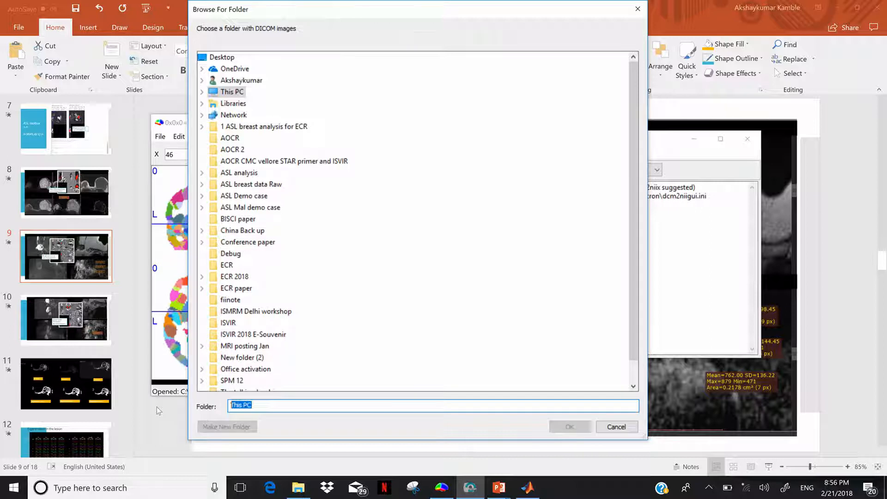
{"action": "key", "text": "ctrl+v"}
{"action": "key", "text": "Return"}
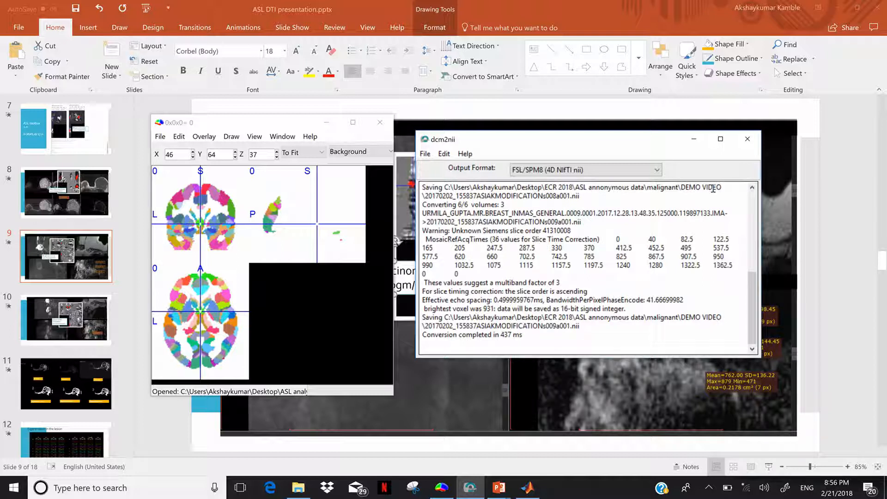
{"action": "left_click", "coordinate": [577, 171]}
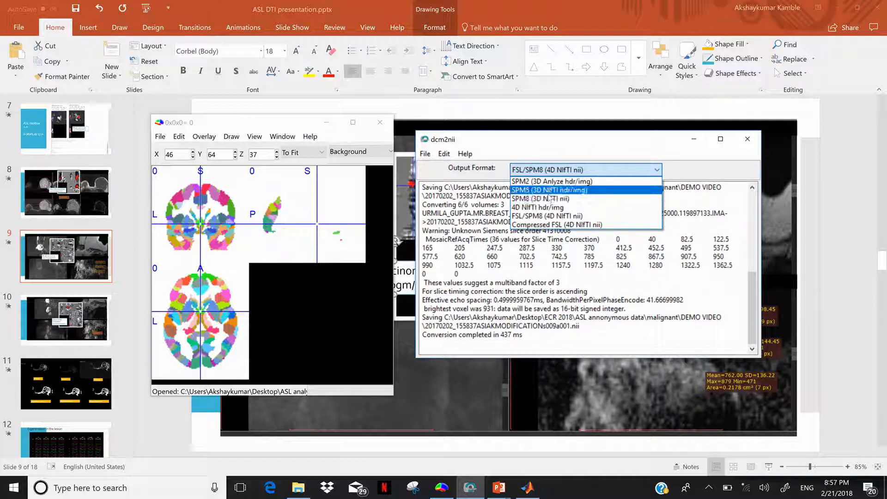
{"action": "left_click", "coordinate": [547, 216]}
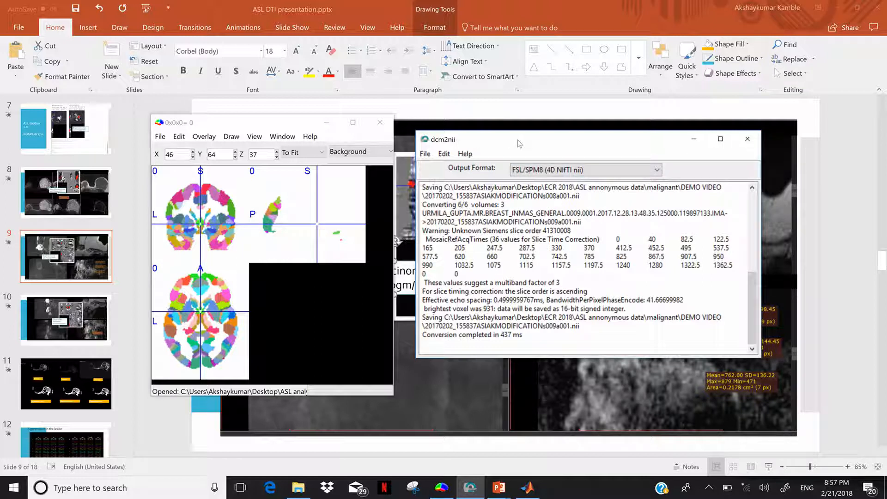
In File Explorer, widen the DEMO VIDEO folder's Name column and inspect the converted NII files' full names.
{"action": "left_click", "coordinate": [298, 489]}
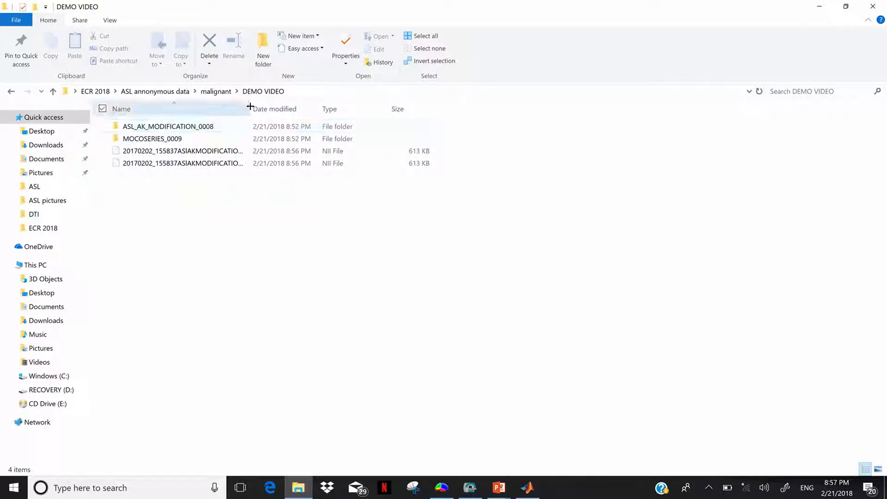
{"action": "left_click_drag", "start_coordinate": [250, 106], "coordinate": [353, 104]}
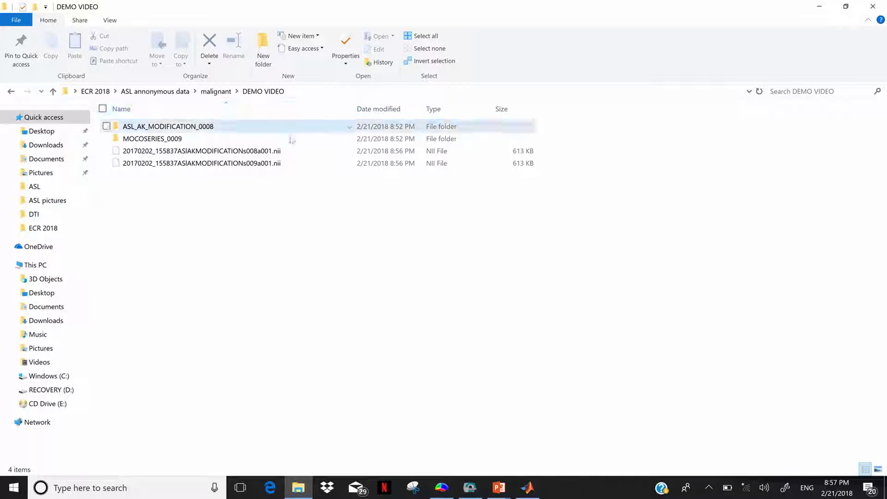
{"action": "left_click", "coordinate": [250, 154]}
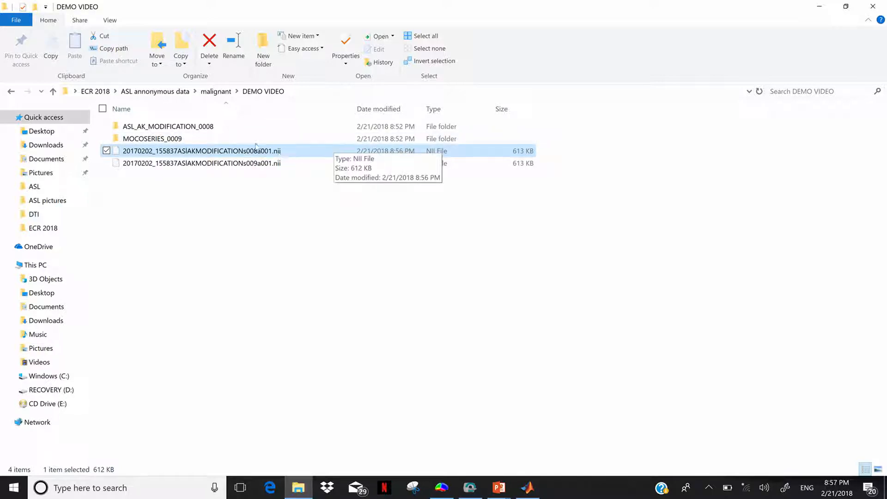
Create a new folder named "ASL for Demo" inside the DEMO VIDEO folder.
{"action": "left_click", "coordinate": [215, 202]}
{"action": "right_click", "coordinate": [215, 202]}
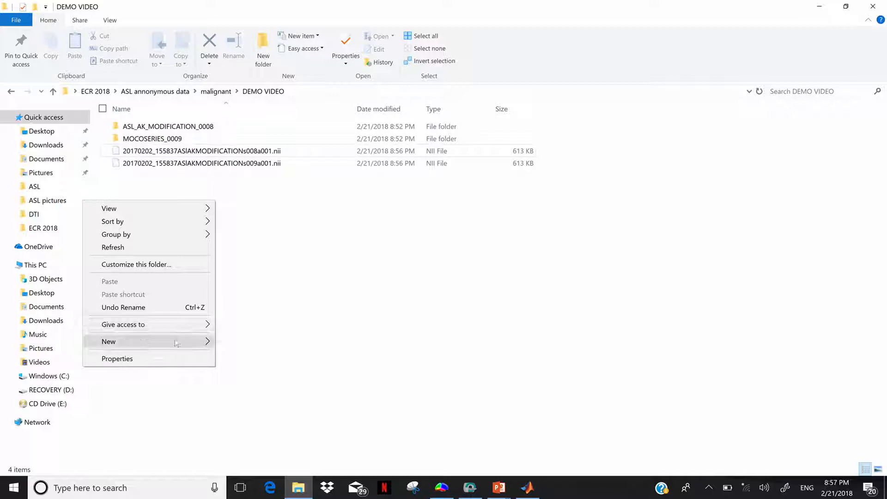
{"action": "mouse_move", "coordinate": [178, 342]}
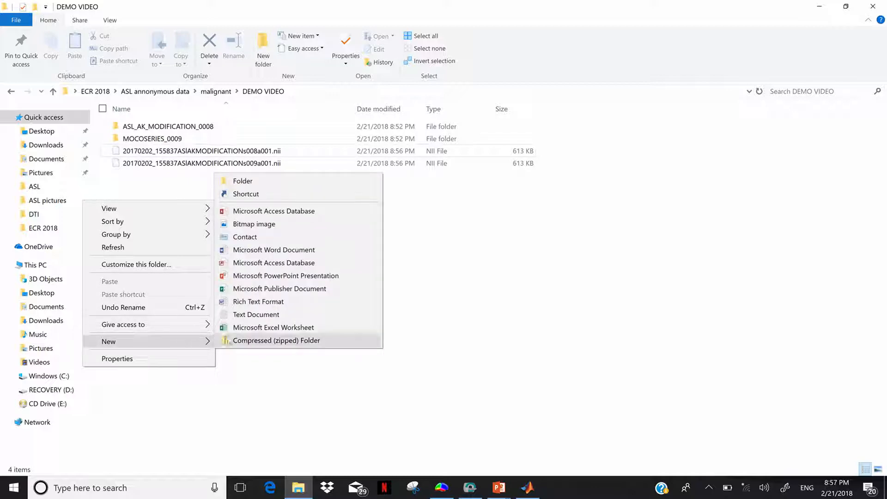
{"action": "left_click", "coordinate": [249, 181]}
{"action": "type", "text": "ASL"}
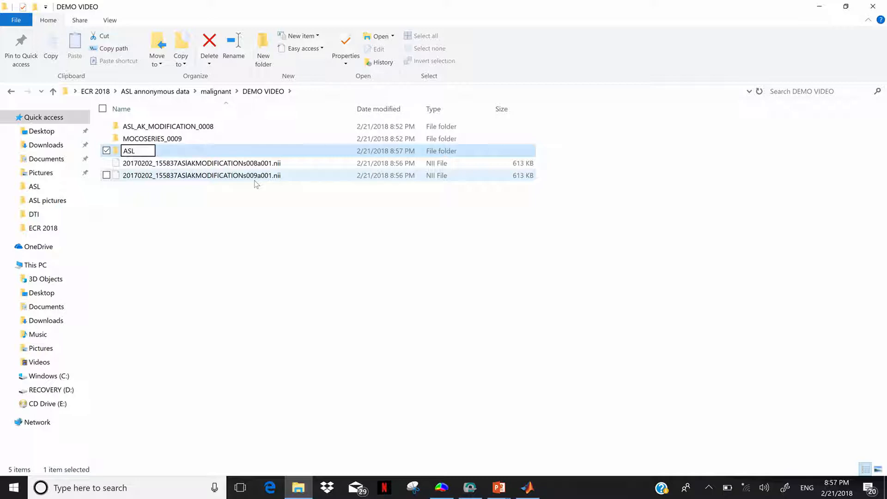
{"action": "type", "text": " for Demo"}
{"action": "key", "text": "Return"}
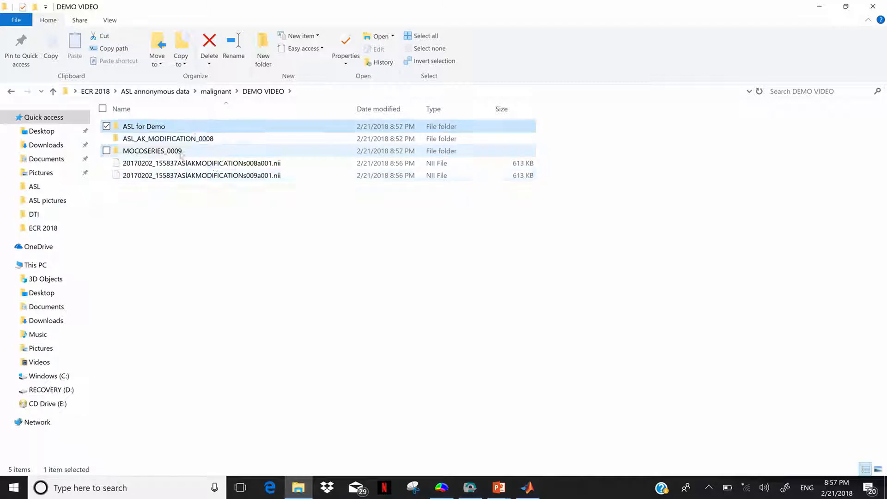
Copy the file 20170202_155837ASIAKMODIFICATIONs008a001.nii into the ASL for Demo folder.
{"action": "left_click", "coordinate": [226, 165]}
{"action": "key", "text": "ctrl+c"}
{"action": "key", "text": "F2"}
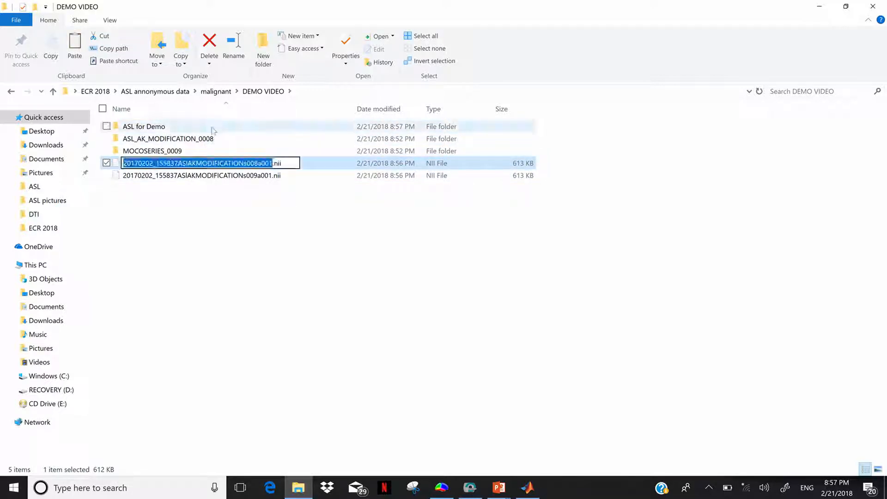
{"action": "left_click", "coordinate": [317, 165]}
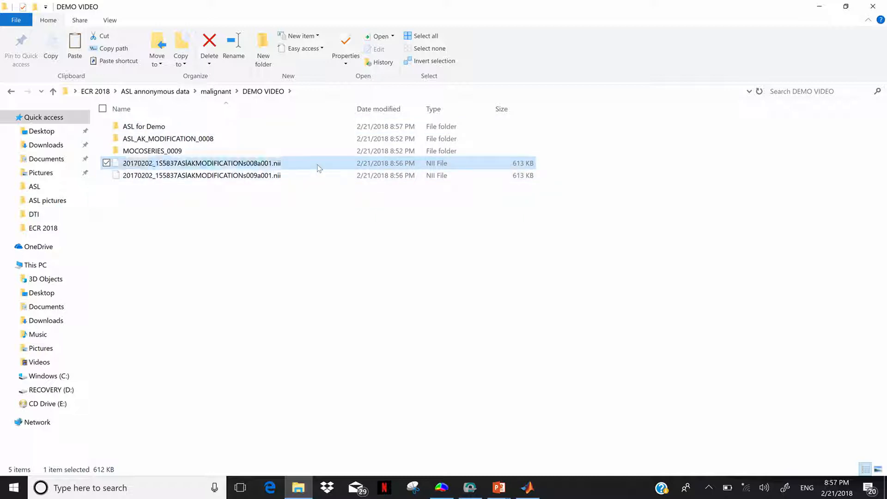
{"action": "double_click", "coordinate": [264, 126]}
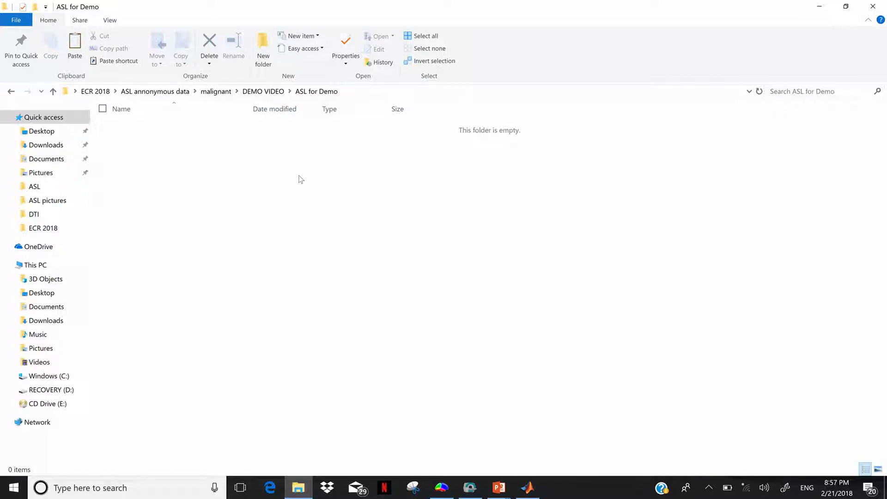
{"action": "key", "text": "ctrl+v"}
Copy the full path of the ASL for Demo folder.
{"action": "mouse_move", "coordinate": [416, 4]}
{"action": "left_click", "coordinate": [400, 18]}
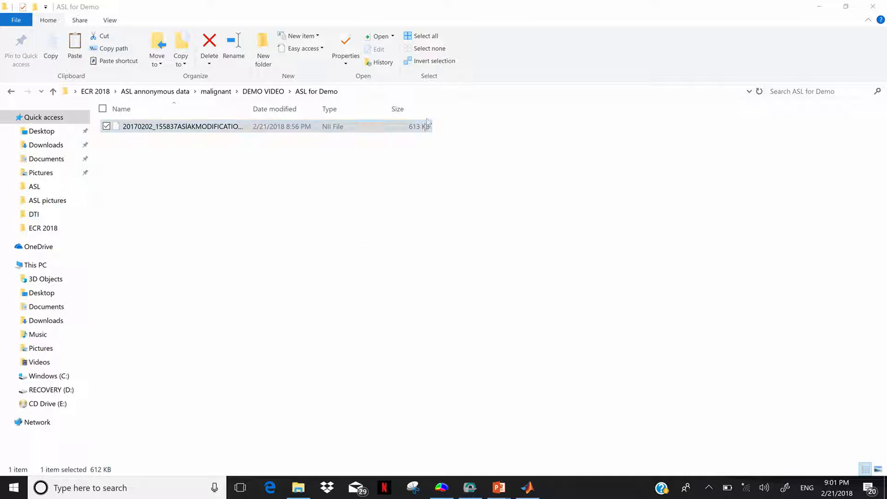
{"action": "left_click", "coordinate": [440, 98]}
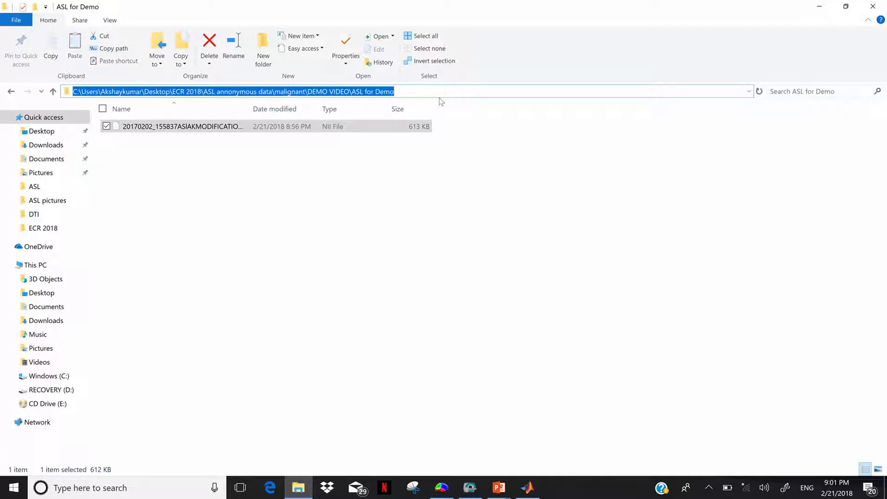
{"action": "left_click", "coordinate": [457, 302]}
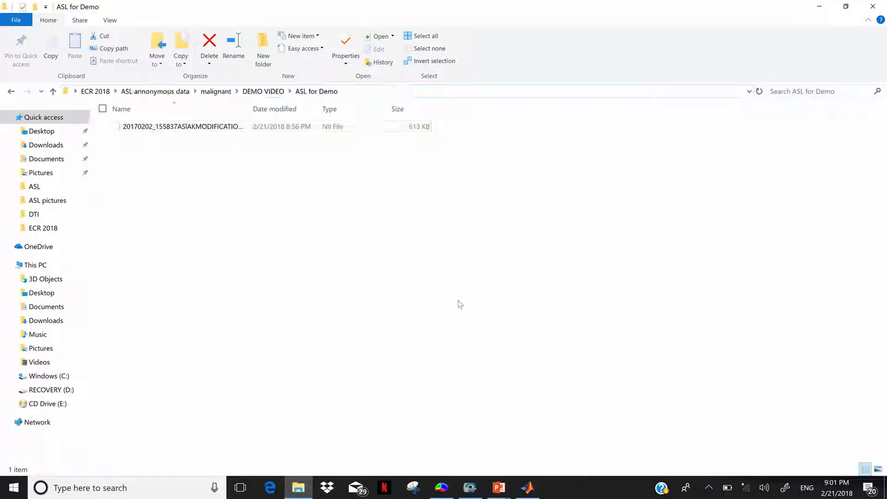
Close the dcm2nii converter and minimise MRIcron.
{"action": "left_click", "coordinate": [470, 489]}
{"action": "left_click", "coordinate": [441, 489]}
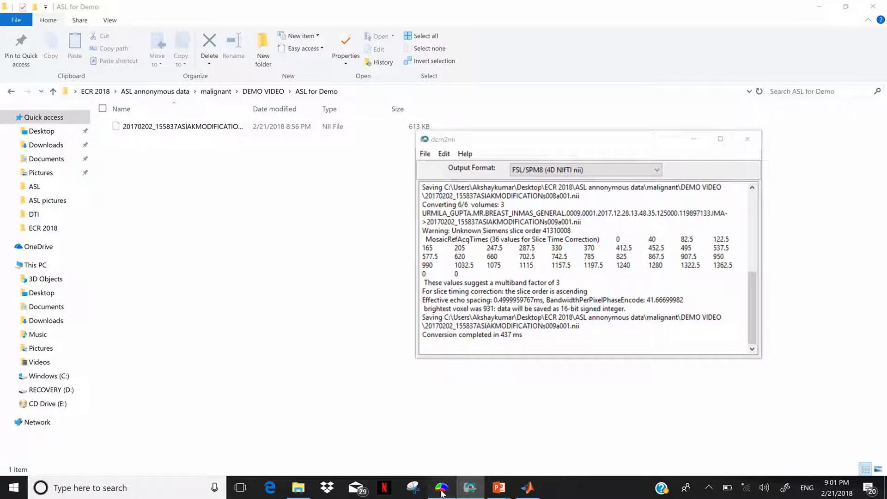
{"action": "left_click", "coordinate": [748, 139]}
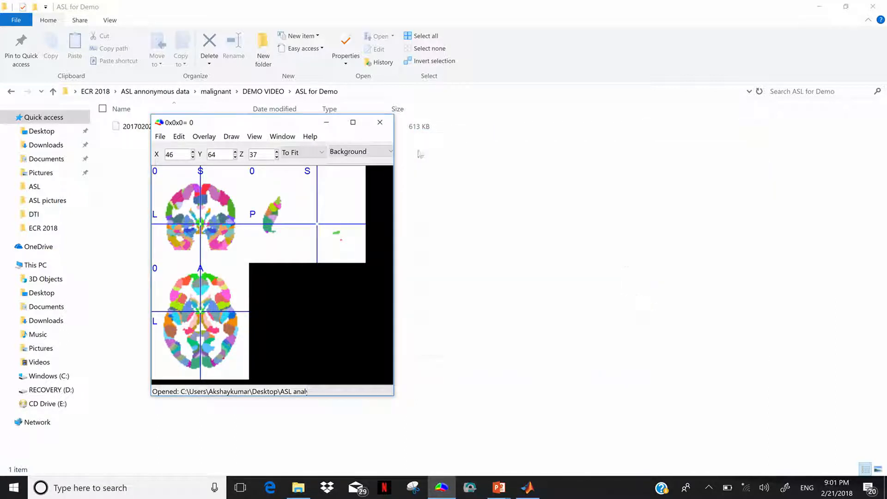
{"action": "left_click", "coordinate": [326, 122]}
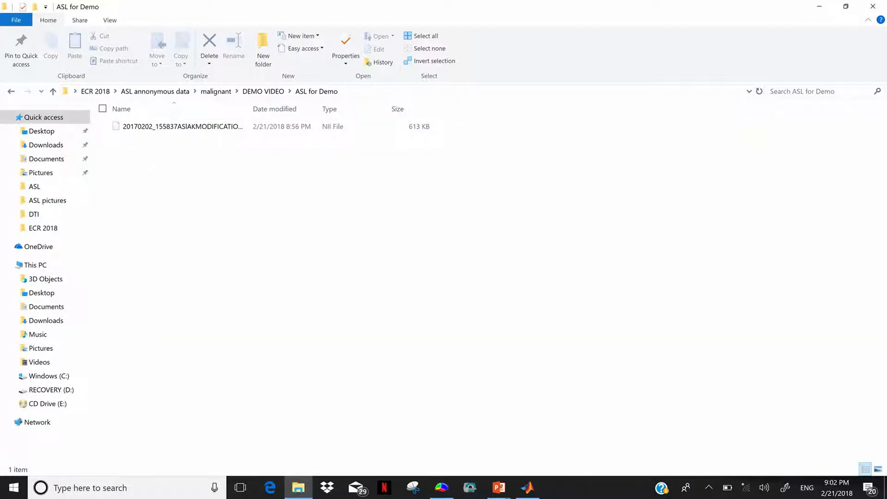
{"action": "left_click", "coordinate": [529, 488]}
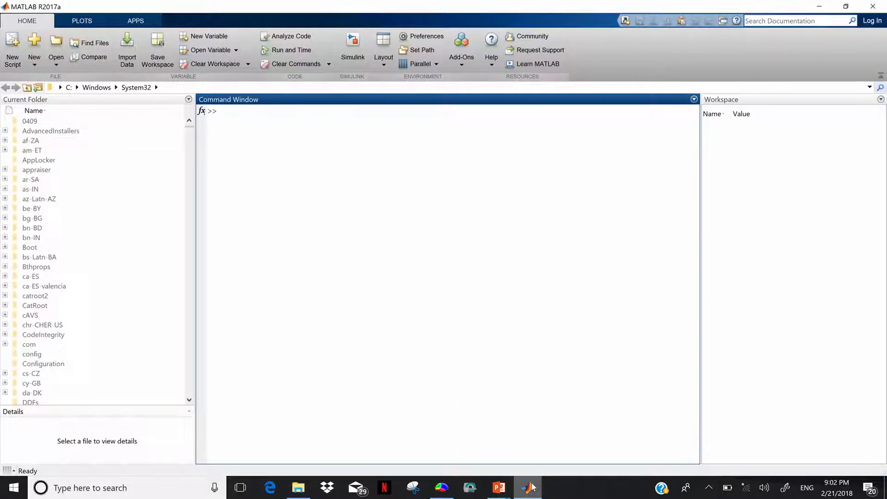
{"action": "left_click", "coordinate": [529, 487]}
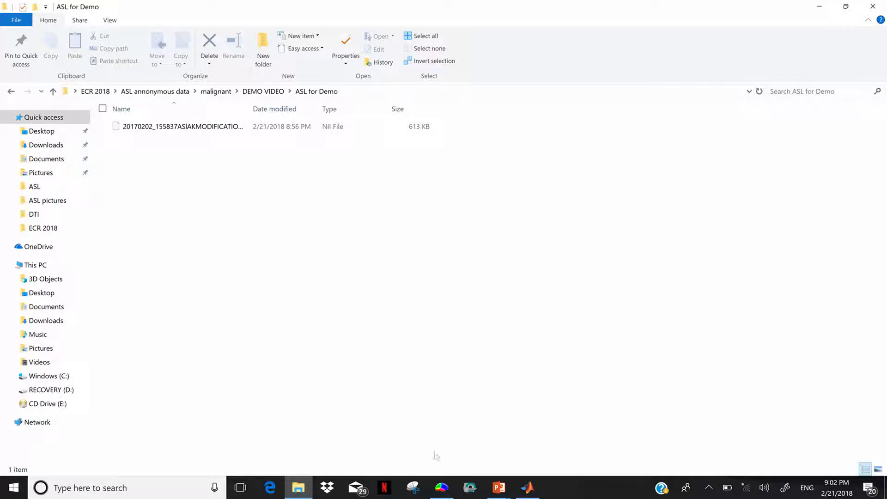
Switch to Microsoft Edge and reload the already open ASLtbx_manual.pdf from cfn.upenn.edu.
{"action": "left_click", "coordinate": [271, 487]}
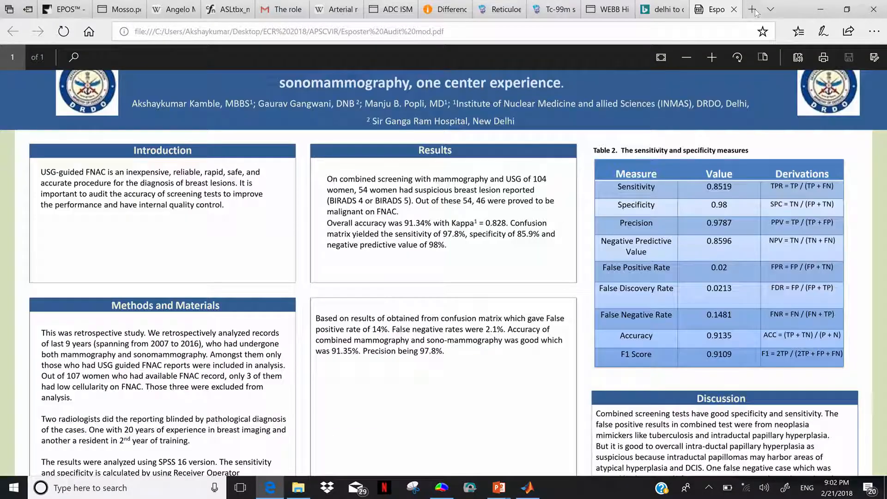
{"action": "left_click", "coordinate": [751, 9]}
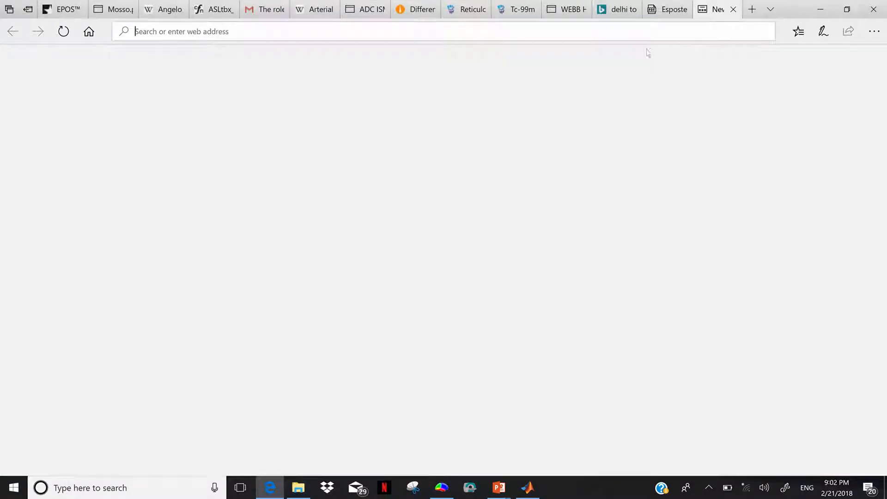
{"action": "type", "text": "ASL t"}
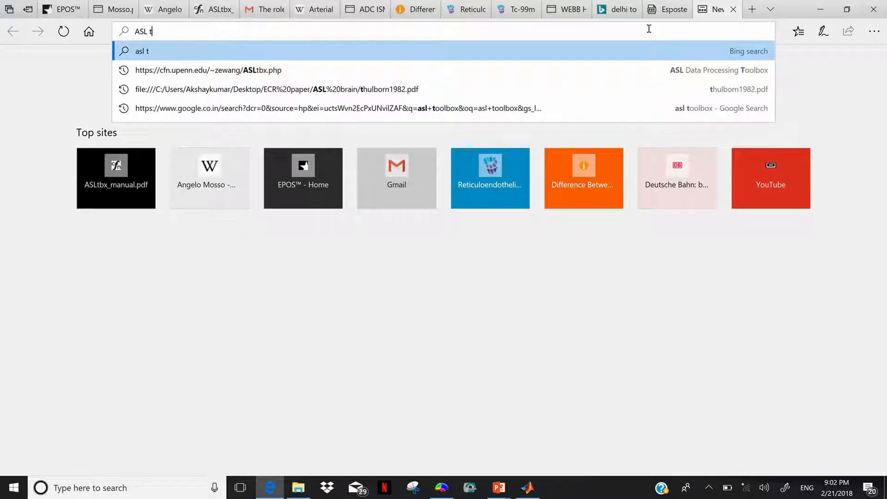
{"action": "left_click", "coordinate": [215, 7]}
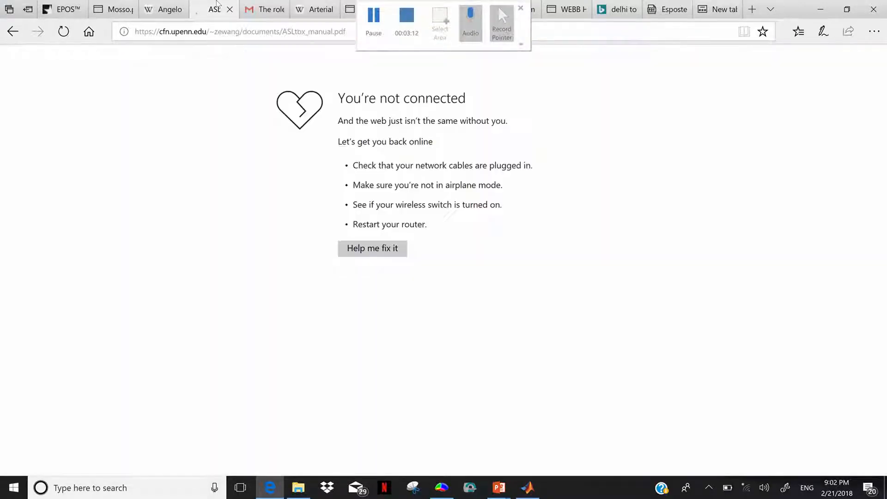
{"action": "left_click", "coordinate": [335, 250]}
{"action": "left_click", "coordinate": [227, 33]}
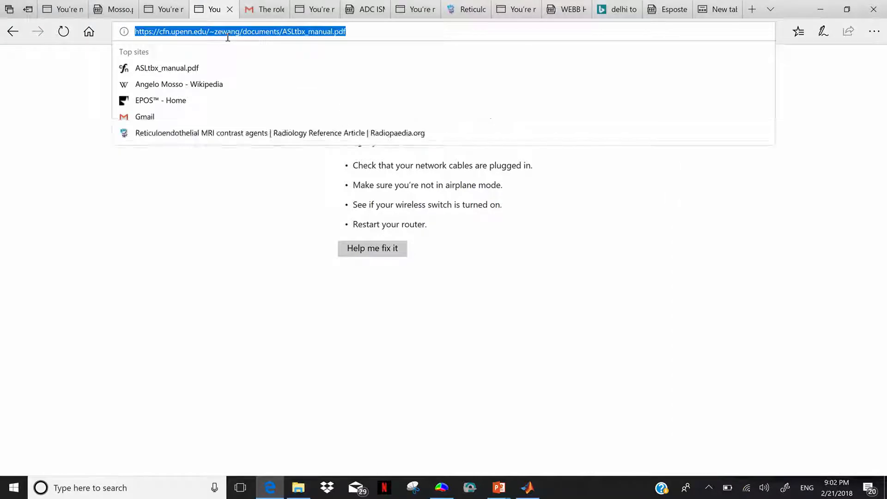
{"action": "key", "text": "Return"}
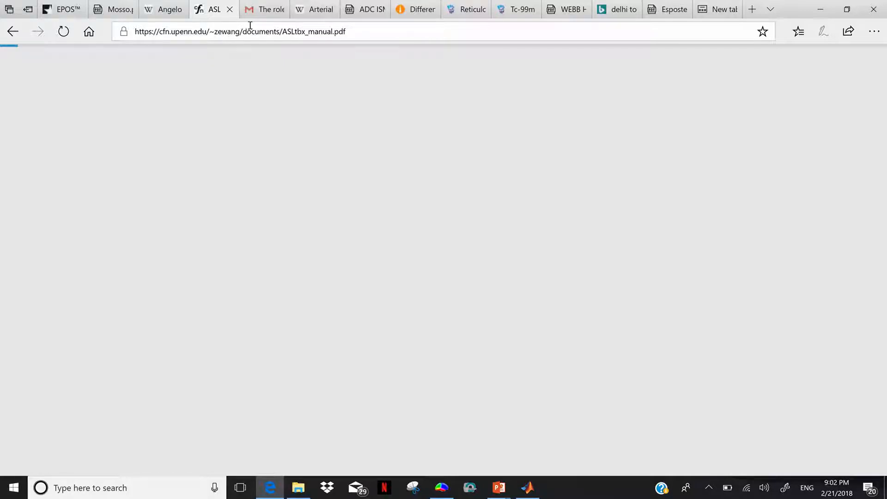
{"action": "left_click", "coordinate": [64, 31]}
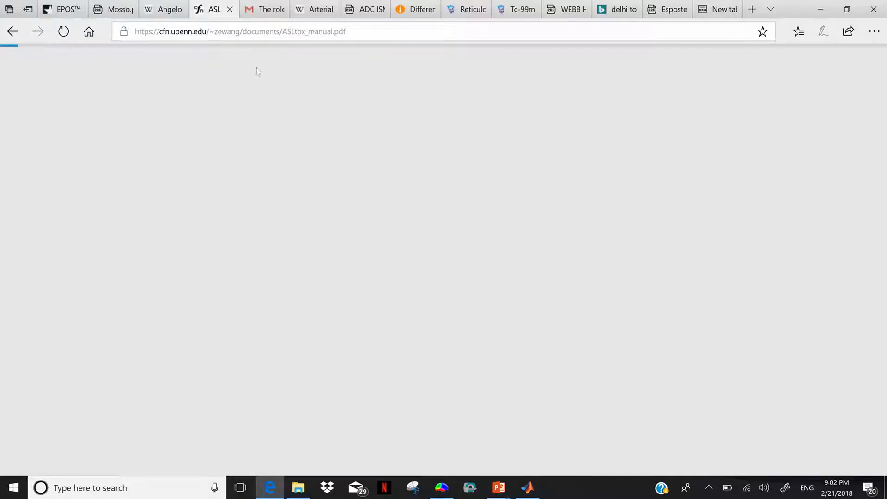
Look through the Wikipedia article on Angelo Mosso and Mosso.pdf as far as the human circulation balance figure.
{"action": "left_click", "coordinate": [168, 13]}
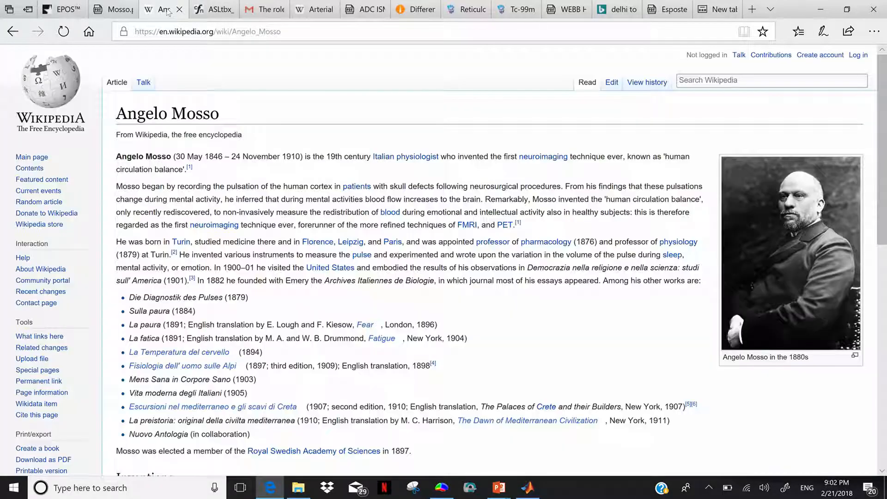
{"action": "left_click", "coordinate": [158, 31]}
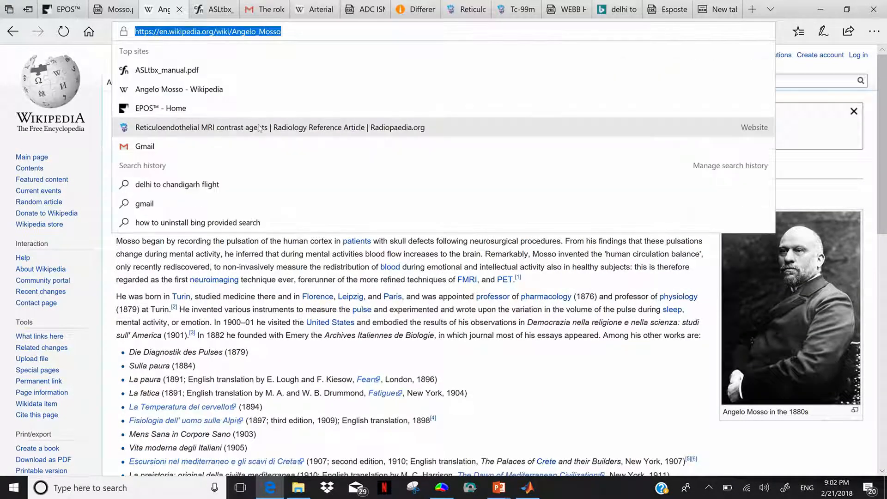
{"action": "left_click", "coordinate": [311, 280]}
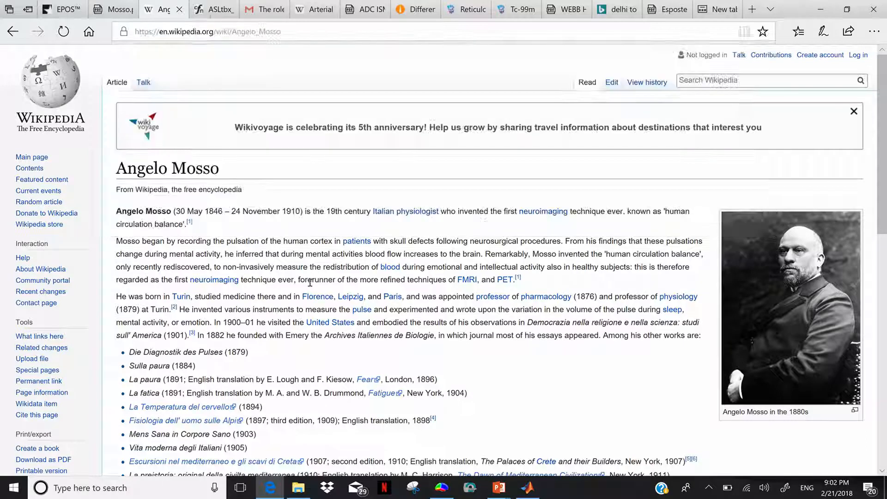
{"action": "scroll", "coordinate": [311, 281], "scroll_direction": "down", "scroll_amount": 1}
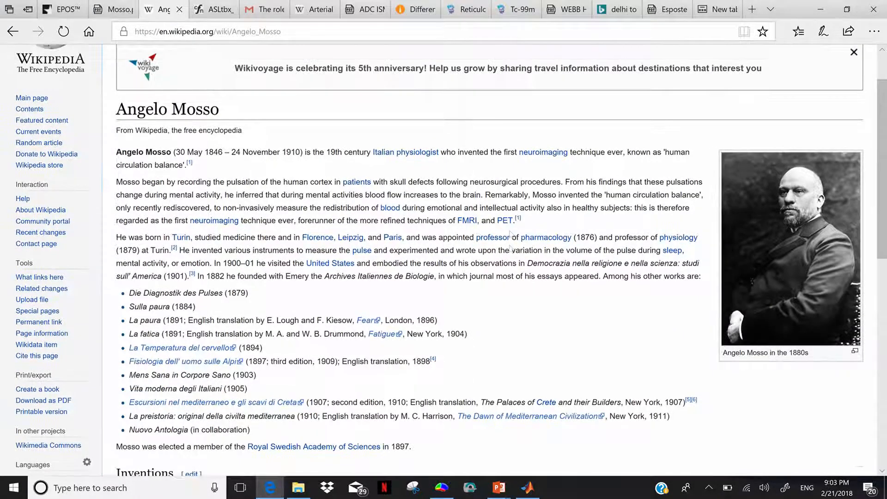
{"action": "scroll", "coordinate": [489, 258], "scroll_direction": "down", "scroll_amount": 2}
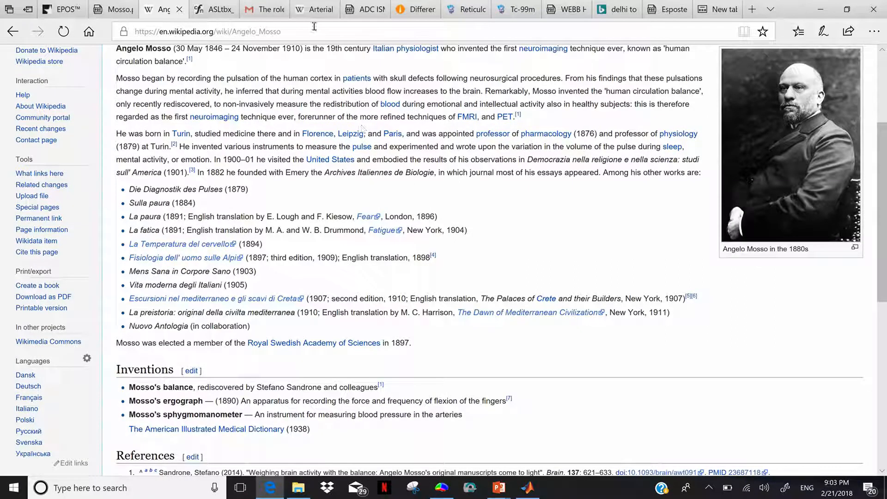
{"action": "left_click", "coordinate": [103, 5]}
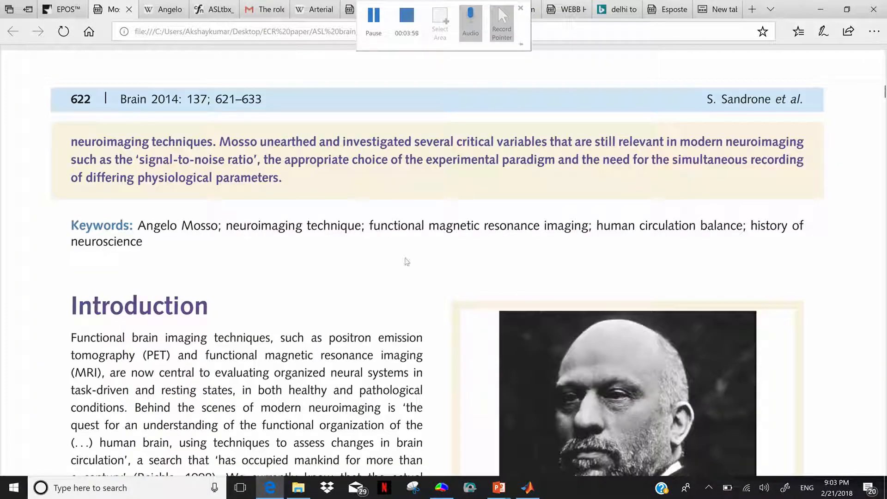
{"action": "scroll", "coordinate": [407, 261], "scroll_direction": "down", "scroll_amount": 15}
{"action": "scroll", "coordinate": [444, 261], "scroll_direction": "down", "scroll_amount": 20}
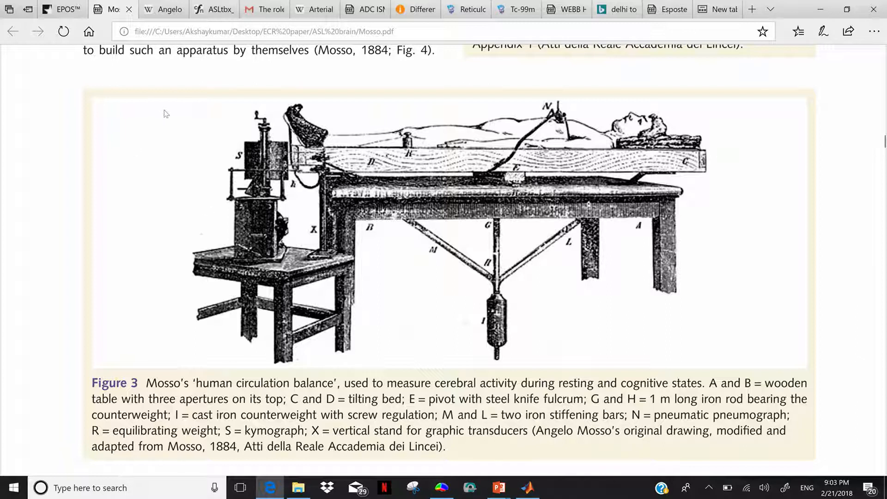
{"action": "left_click", "coordinate": [63, 6]}
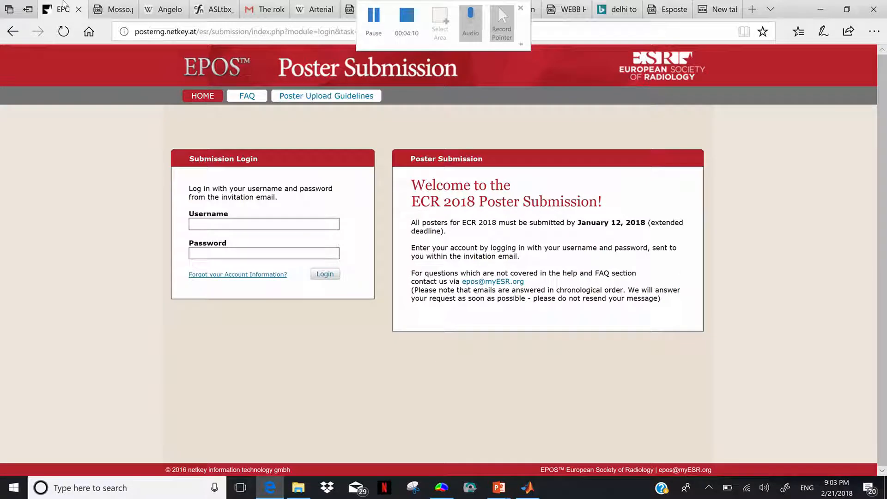
{"action": "left_click", "coordinate": [114, 9]}
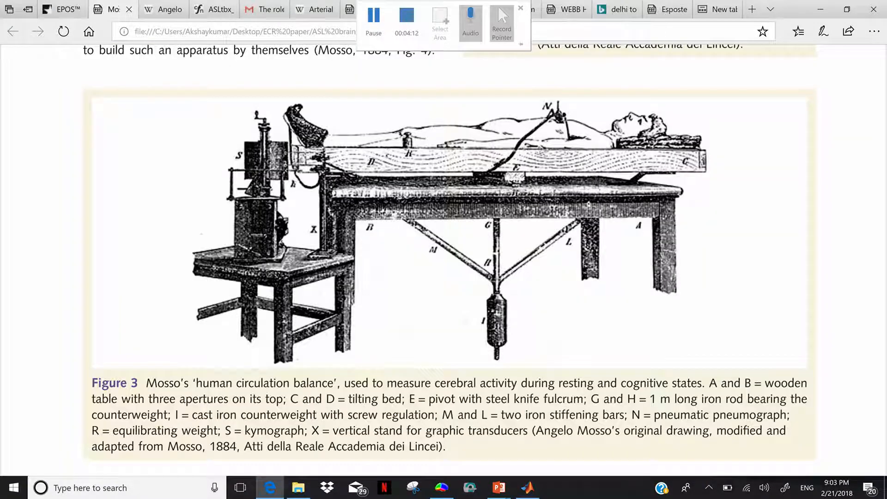
Examine the ASLtbx manual's title page, author contact details, table of contents and following pages.
{"action": "left_click", "coordinate": [203, 8]}
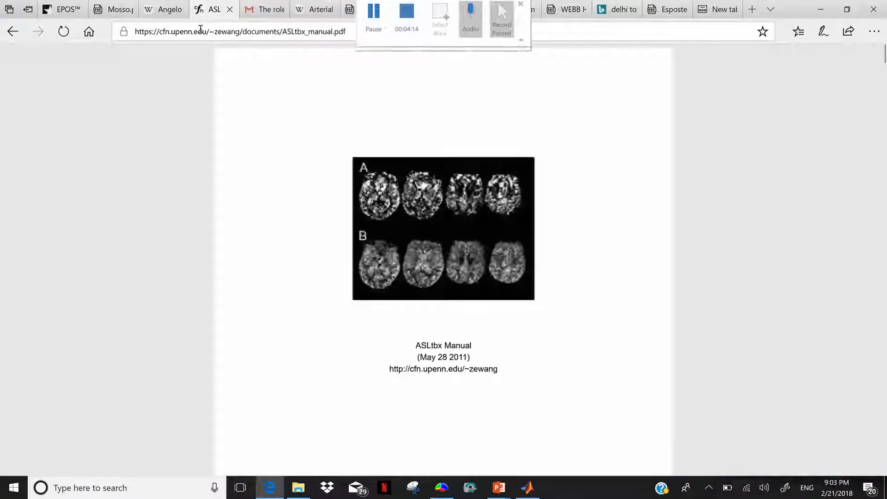
{"action": "left_click", "coordinate": [204, 31]}
{"action": "left_click", "coordinate": [280, 240]}
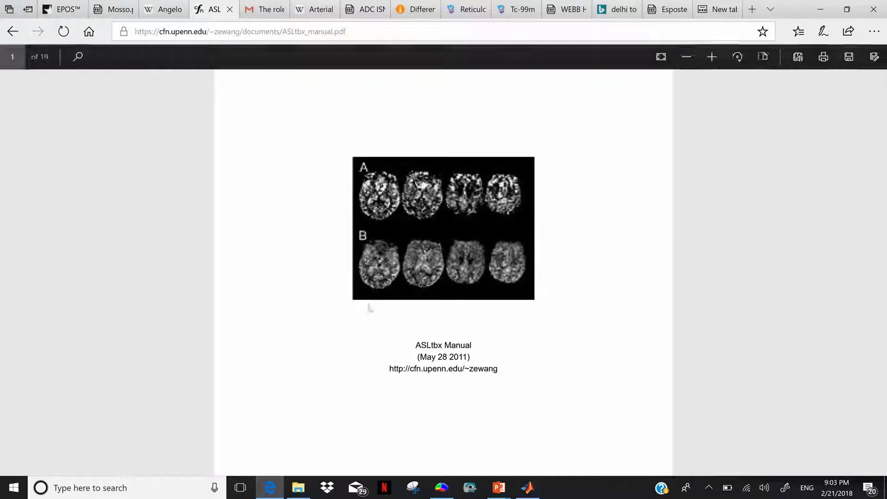
{"action": "scroll", "coordinate": [367, 309], "scroll_direction": "down", "scroll_amount": 2}
{"action": "scroll", "coordinate": [468, 288], "scroll_direction": "down", "scroll_amount": 2}
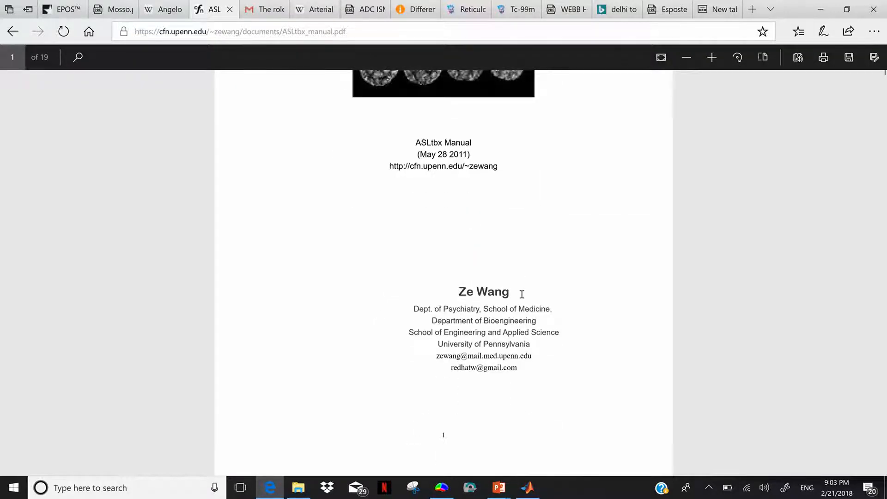
{"action": "left_click_drag", "start_coordinate": [450, 368], "coordinate": [524, 367]}
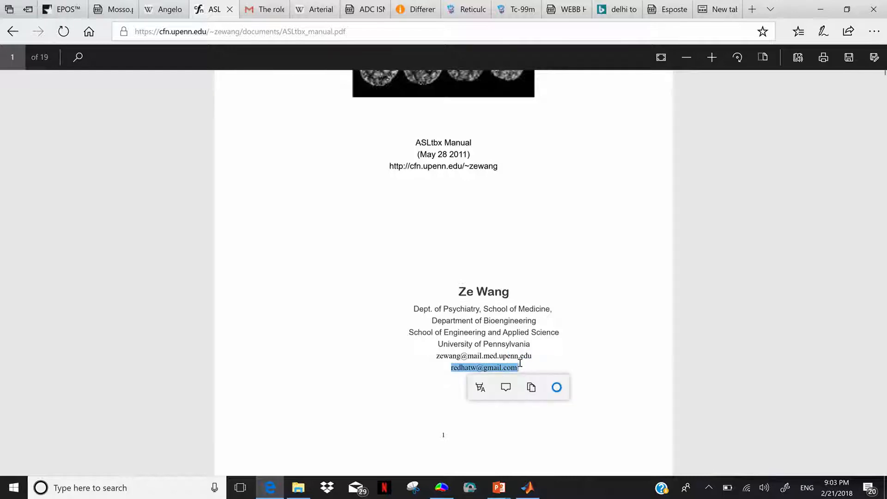
{"action": "left_click", "coordinate": [532, 319]}
{"action": "scroll", "coordinate": [532, 319], "scroll_direction": "down", "scroll_amount": 2}
{"action": "scroll", "coordinate": [532, 320], "scroll_direction": "up", "scroll_amount": 4}
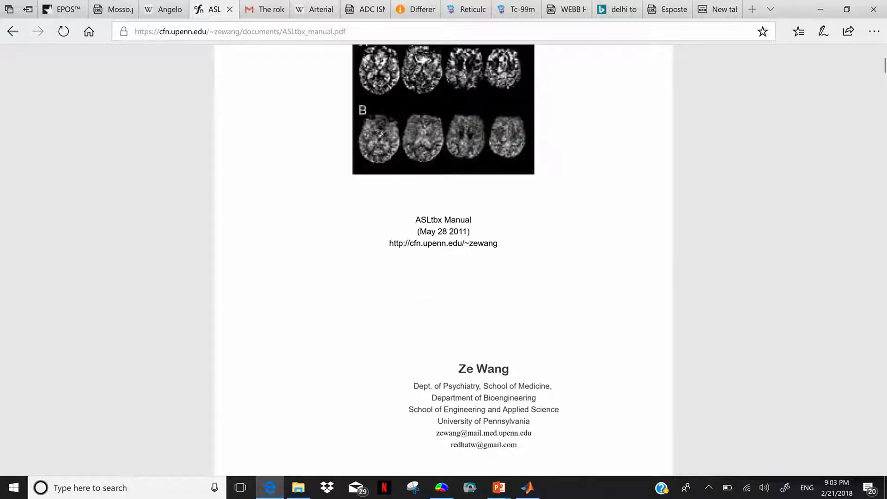
{"action": "scroll", "coordinate": [532, 320], "scroll_direction": "down", "scroll_amount": 6}
{"action": "scroll", "coordinate": [532, 319], "scroll_direction": "down", "scroll_amount": 10}
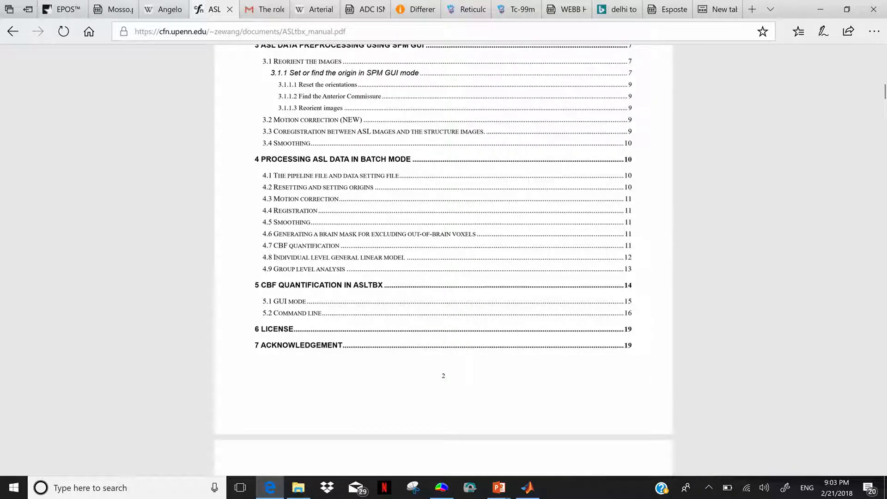
{"action": "scroll", "coordinate": [443, 255], "scroll_direction": "down", "scroll_amount": 20}
{"action": "scroll", "coordinate": [443, 260], "scroll_direction": "down", "scroll_amount": 20}
{"action": "scroll", "coordinate": [443, 259], "scroll_direction": "up", "scroll_amount": 20}
{"action": "scroll", "coordinate": [443, 258], "scroll_direction": "up", "scroll_amount": 10}
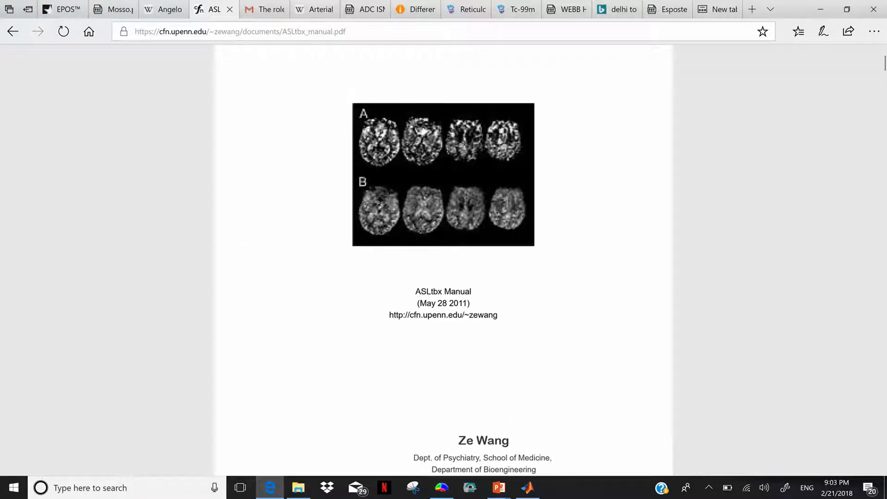
Try to open the toolbox website through the link on the manual's title page.
{"action": "scroll", "coordinate": [461, 324], "scroll_direction": "down", "scroll_amount": 1}
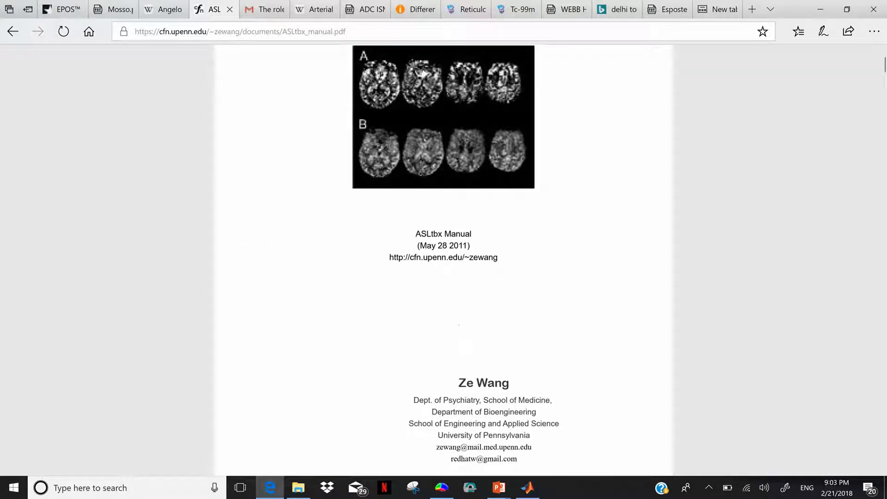
{"action": "left_click", "coordinate": [389, 257]}
{"action": "left_click", "coordinate": [461, 261]}
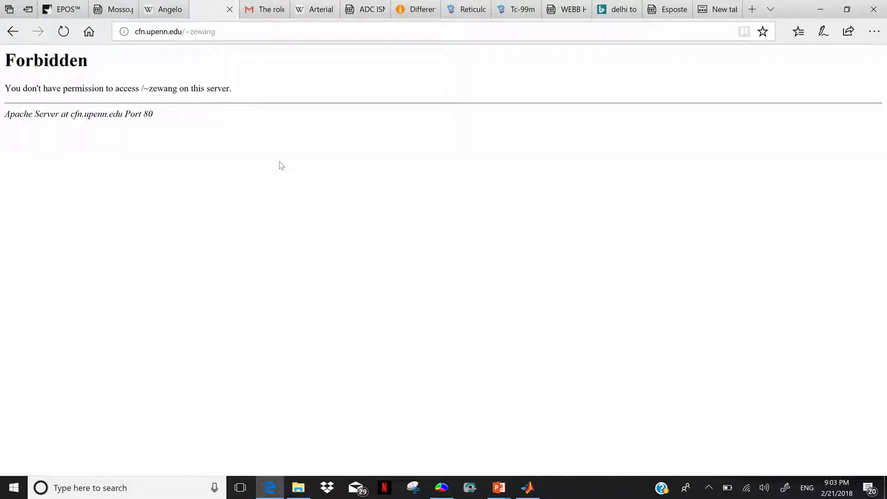
Look up "asl tool" and open the suggested ASL Data Processing Toolbox page, cfn.upenn.edu/~zewang/ASLtbx.php.
{"action": "left_click", "coordinate": [200, 31]}
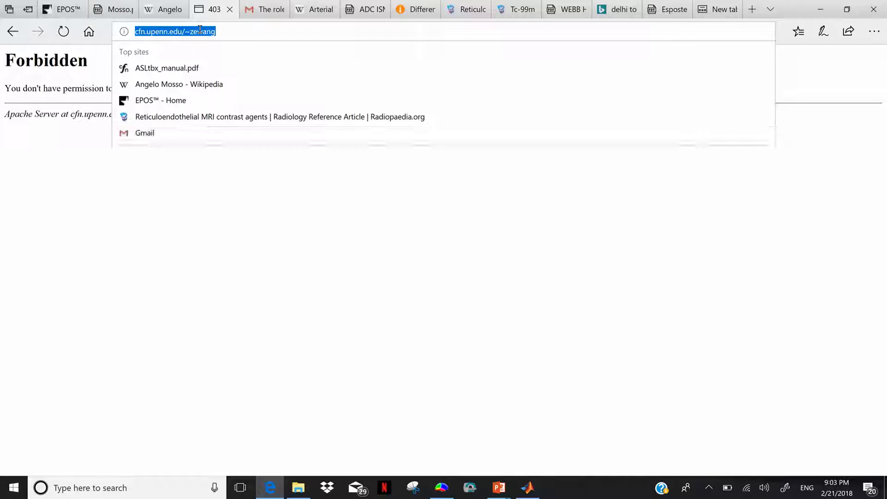
{"action": "type", "text": "asl too"}
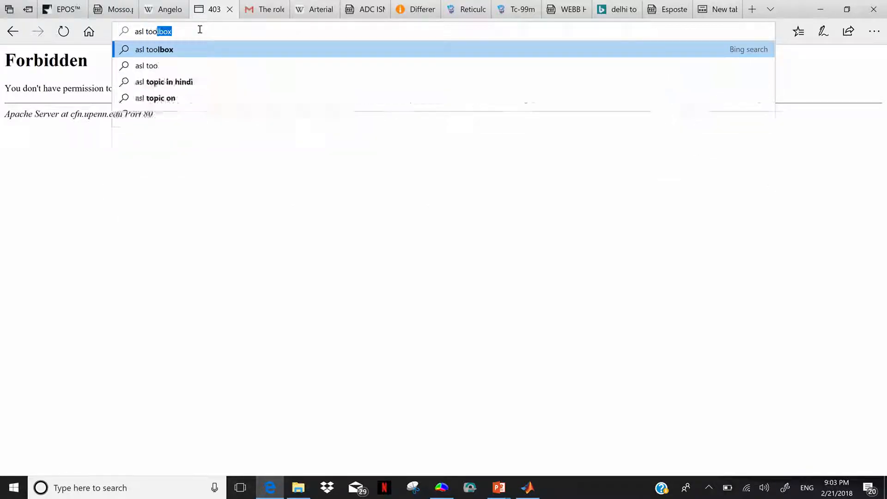
{"action": "type", "text": "l"}
{"action": "key", "text": "BackSpace"}
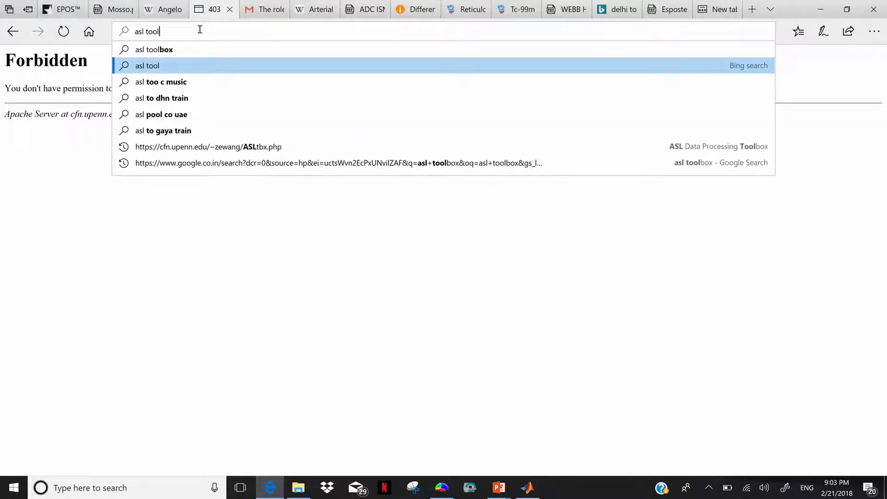
{"action": "key", "text": "Down"}
{"action": "key", "text": "Down"}
{"action": "key", "text": "Down"}
{"action": "key", "text": "Down"}
{"action": "key", "text": "Down"}
{"action": "key", "text": "Return"}
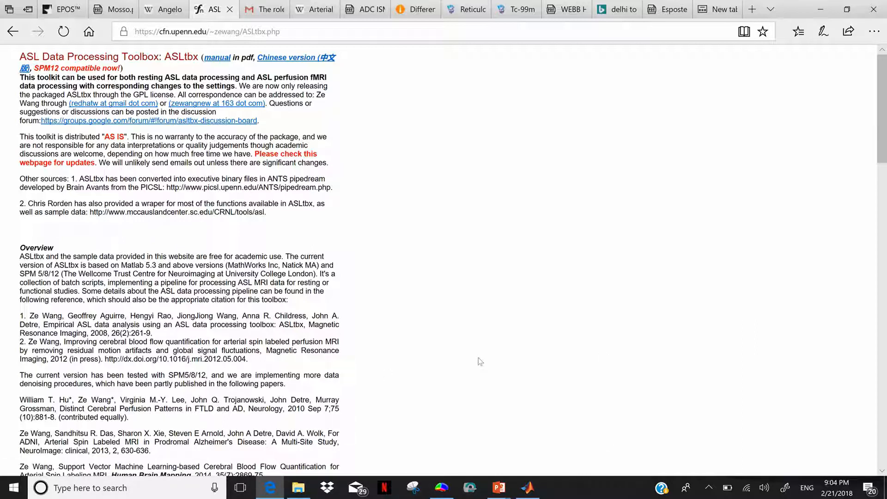
Switch to MATLAB, recall the earlier asl_perf_subtract command, shorten it to al_perf_subtract and run it.
{"action": "left_click", "coordinate": [535, 493]}
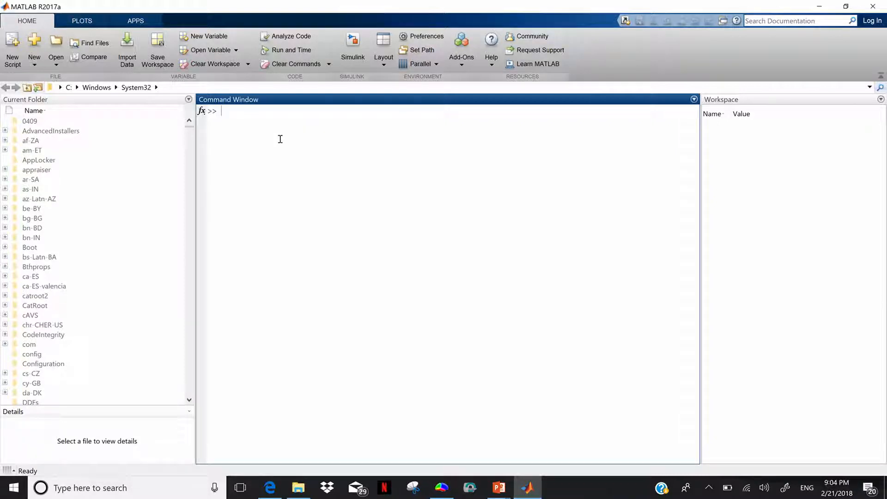
{"action": "type", "text": "aa"}
{"action": "key", "text": "Up"}
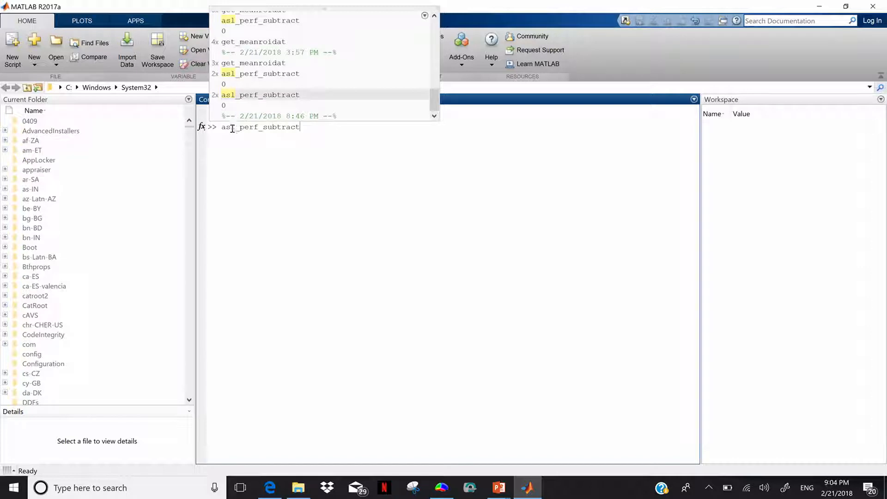
{"action": "left_click", "coordinate": [229, 128]}
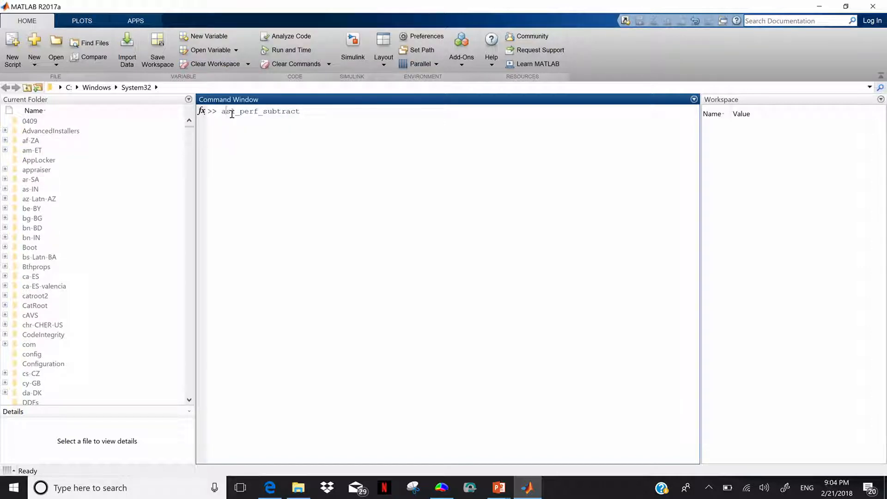
{"action": "key", "text": "Delete"}
{"action": "key", "text": "Return"}
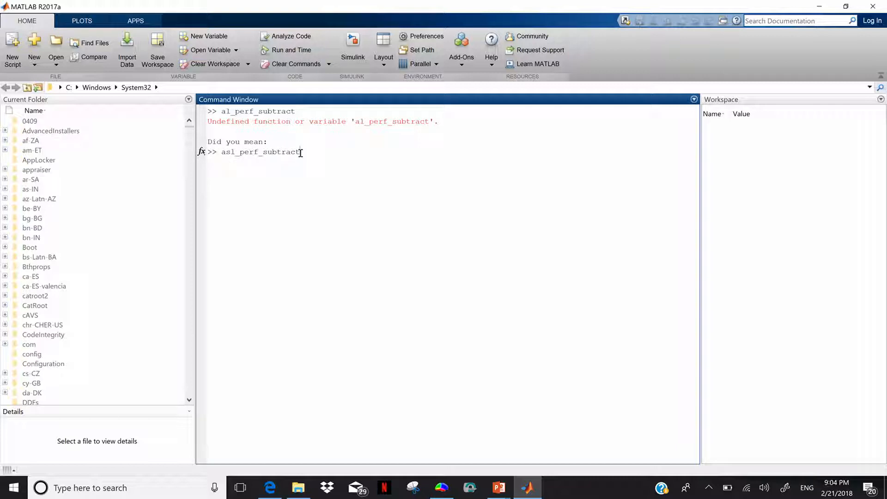
Run asl_perf_subtract and copy the path of the ASL for Demo folder from File Explorer.
{"action": "key", "text": "Return"}
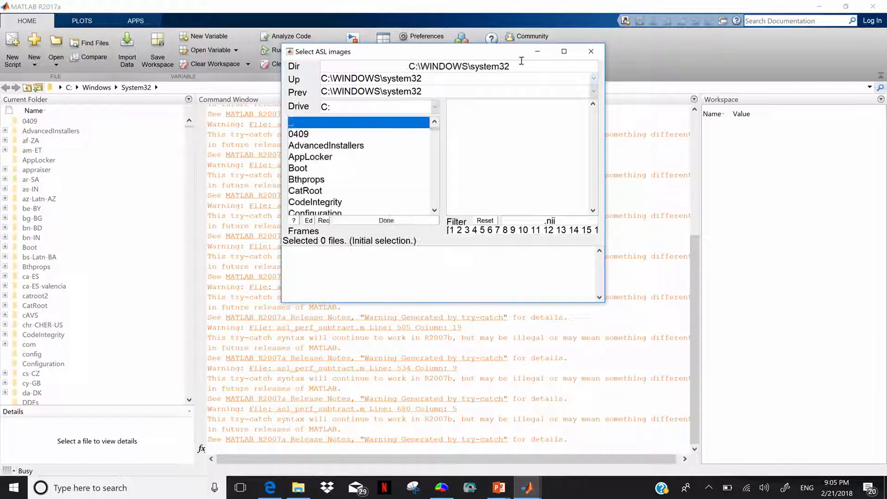
{"action": "left_click_drag", "start_coordinate": [540, 72], "coordinate": [386, 68]}
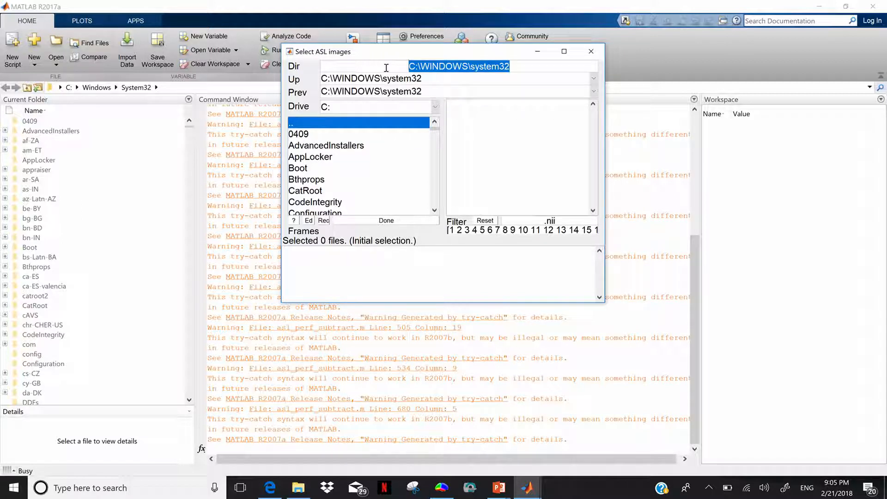
{"action": "left_click", "coordinate": [305, 492]}
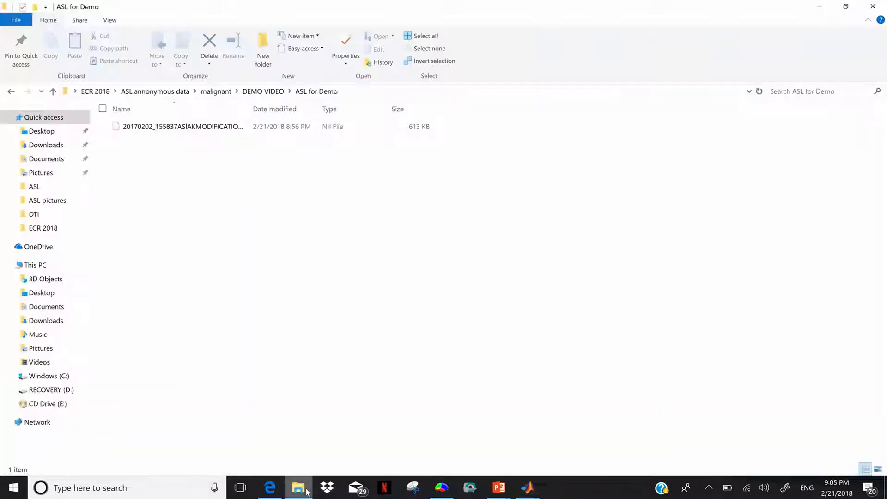
{"action": "left_click", "coordinate": [361, 93]}
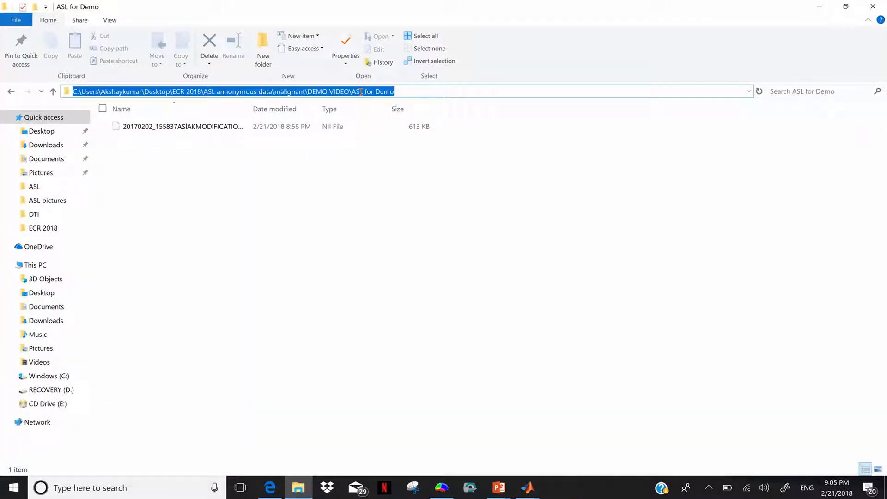
{"action": "left_click", "coordinate": [818, 6]}
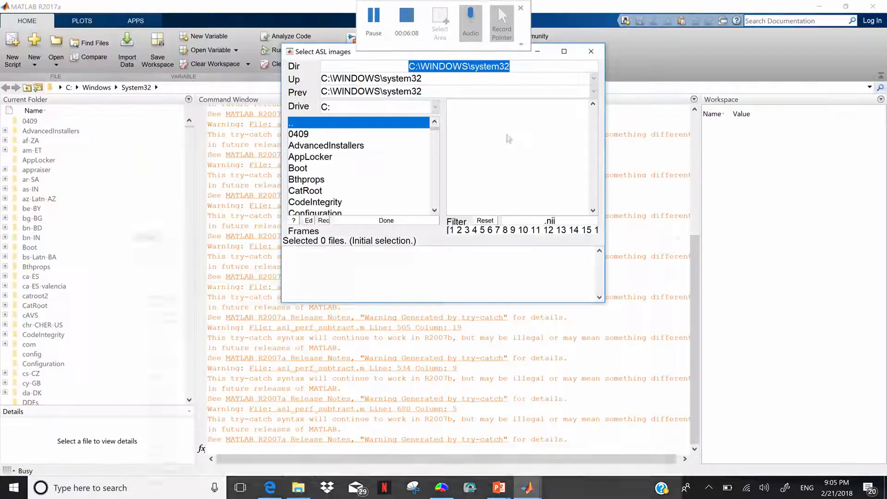
Replace the directory in the ASL image selector with the copied path of the ASL for Demo folder.
{"action": "left_click", "coordinate": [530, 66]}
{"action": "key", "text": "ctrl+shift+Left"}
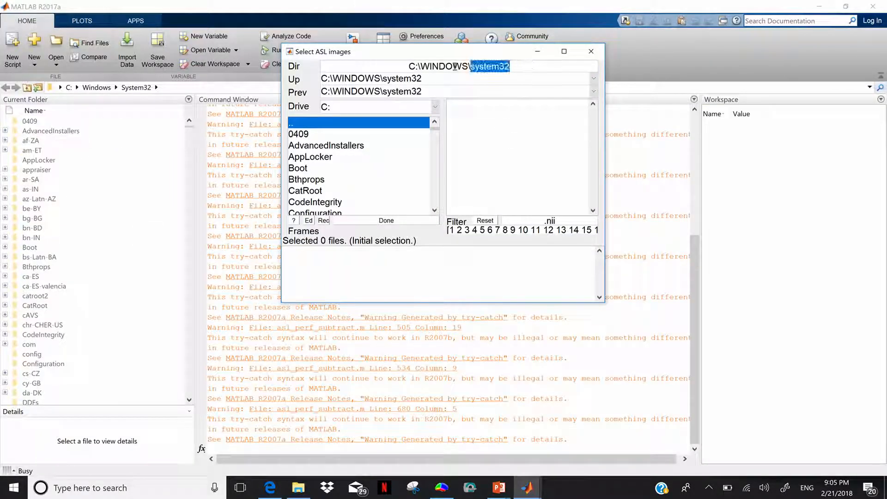
{"action": "double_click", "coordinate": [454, 67]}
{"action": "double_click", "coordinate": [551, 67]}
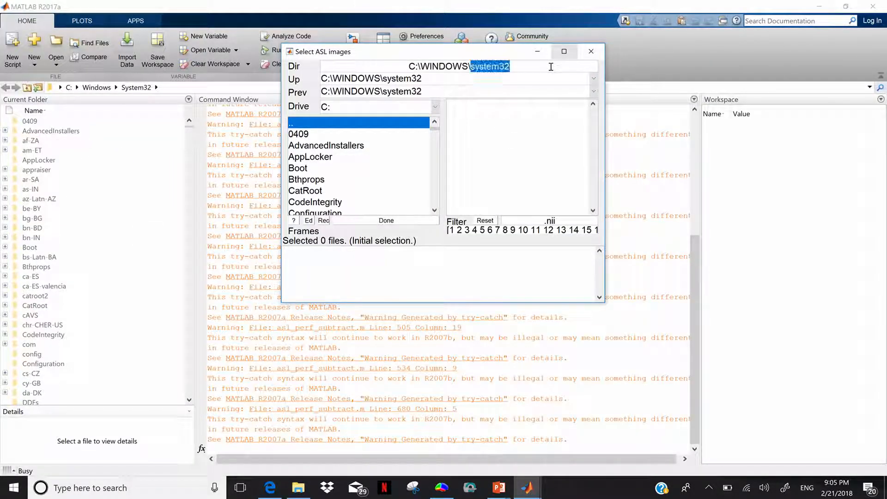
{"action": "key", "text": "BackSpace"}
{"action": "key", "text": "BackSpace"}
{"action": "key", "text": "BackSpace"}
{"action": "key", "text": "BackSpace"}
{"action": "key", "text": "BackSpace"}
{"action": "key", "text": "BackSpace"}
{"action": "key", "text": "BackSpace"}
{"action": "key", "text": "BackSpace"}
{"action": "key", "text": "BackSpace"}
{"action": "key", "text": "BackSpace"}
{"action": "key", "text": "BackSpace"}
{"action": "key", "text": "BackSpace"}
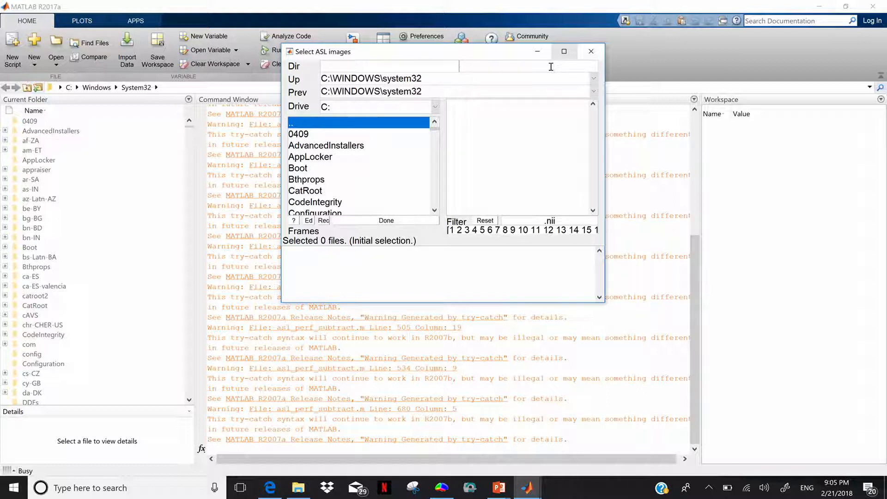
{"action": "key", "text": "ctrl+v"}
{"action": "key", "text": "Return"}
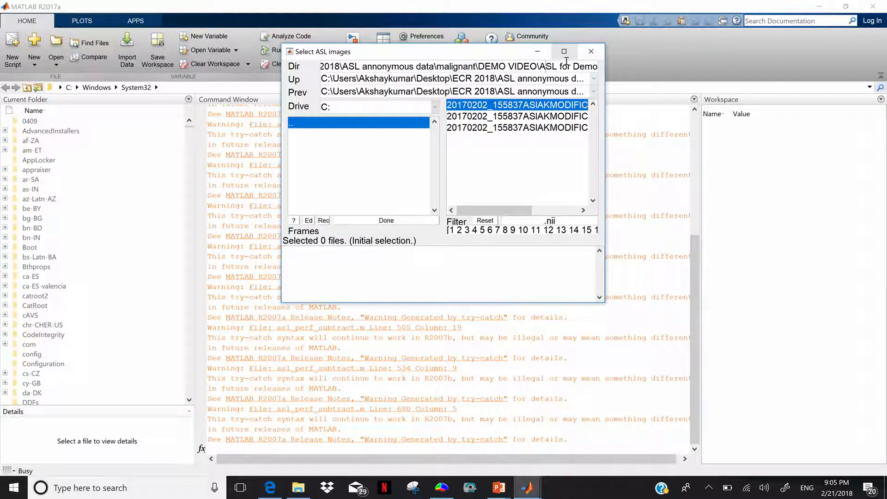
Add the listed 20170202_155837 NIfTI frames from ASL for Demo as the ASL images and accept the selection.
{"action": "left_click", "coordinate": [497, 132]}
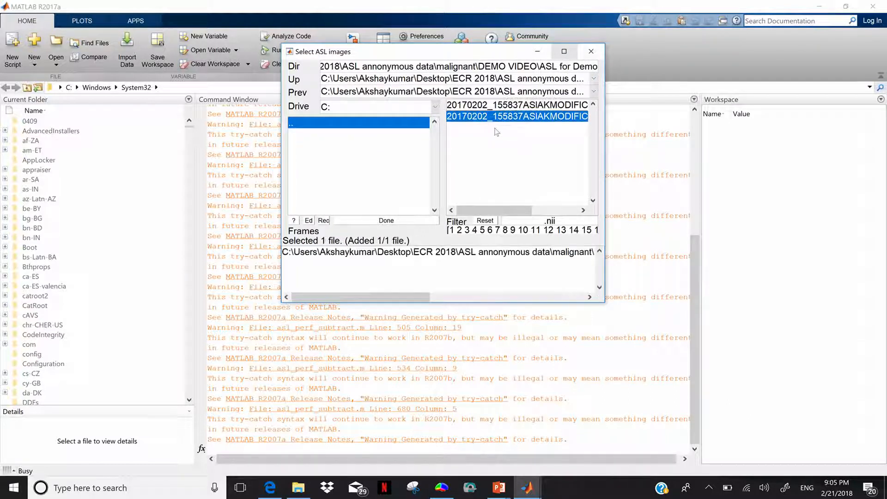
{"action": "left_click", "coordinate": [496, 118]}
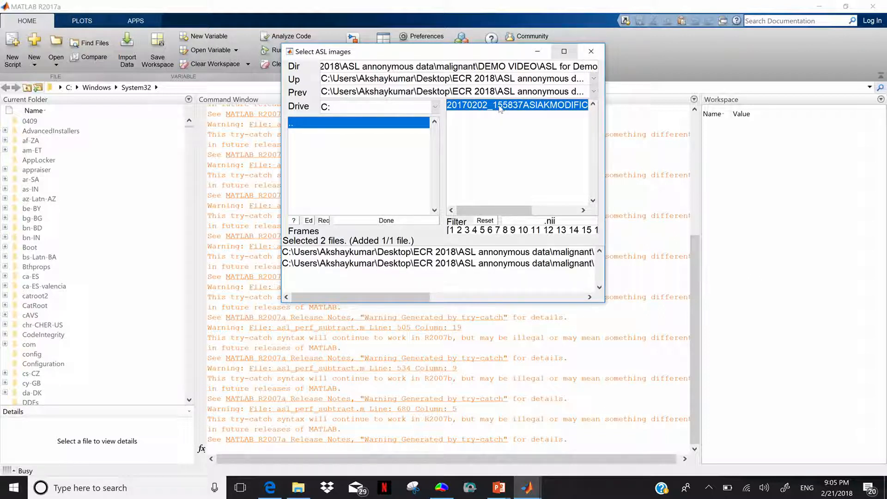
{"action": "left_click", "coordinate": [499, 108]}
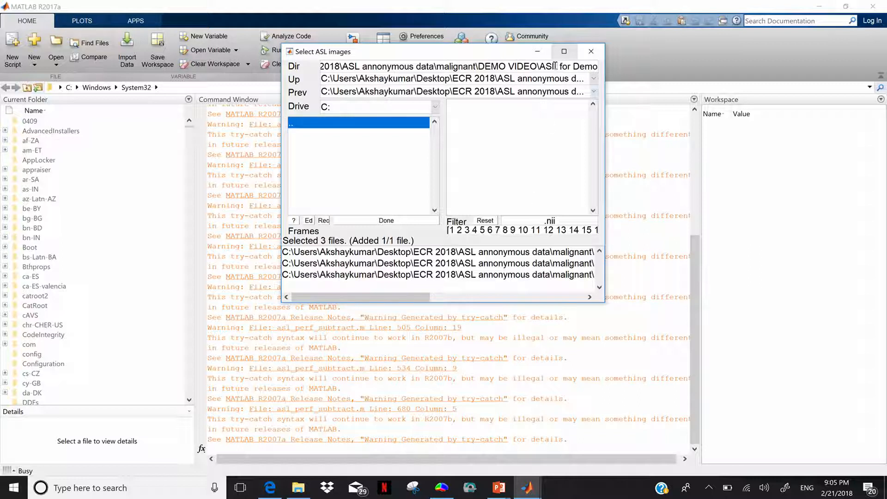
{"action": "key", "text": "Return"}
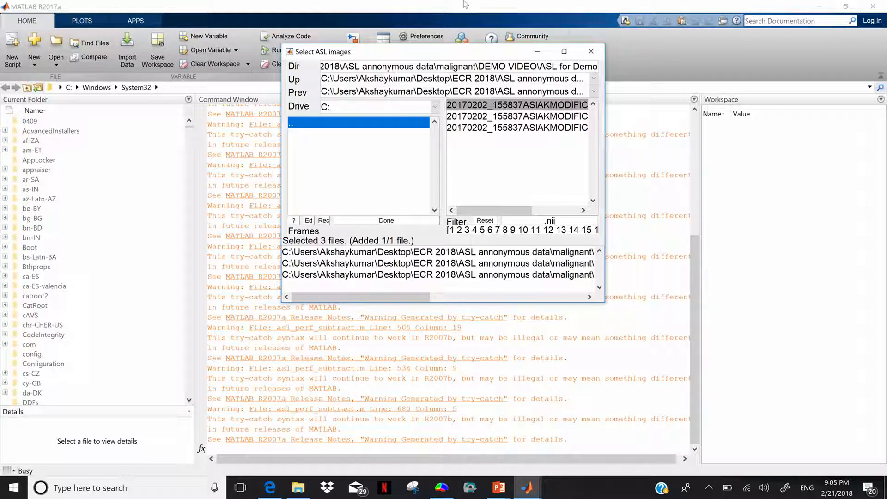
{"action": "mouse_move", "coordinate": [466, 4]}
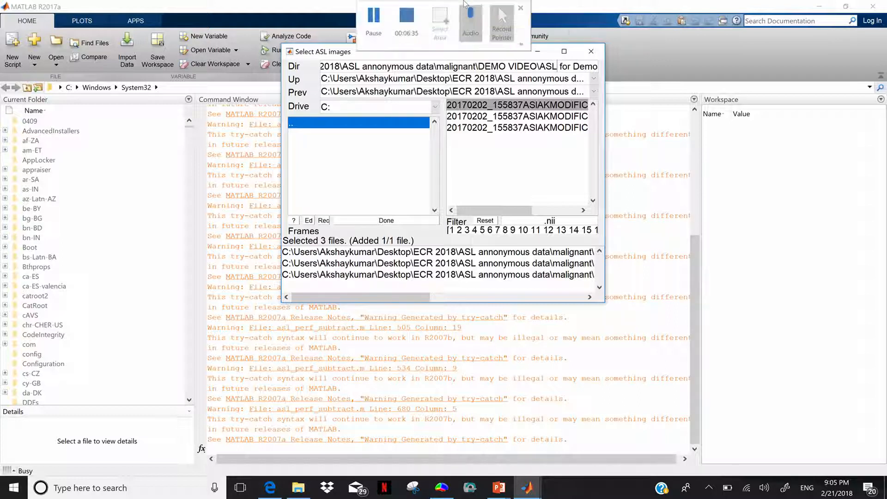
{"action": "left_click", "coordinate": [373, 18]}
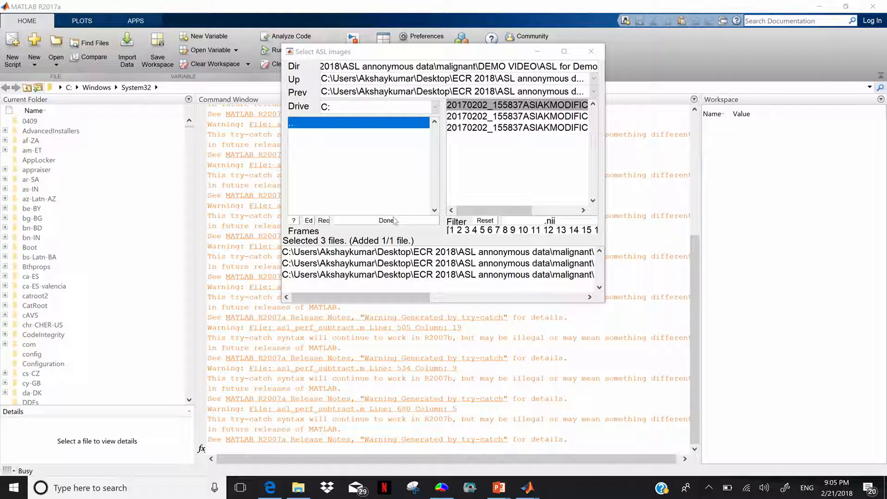
{"action": "left_click", "coordinate": [480, 160]}
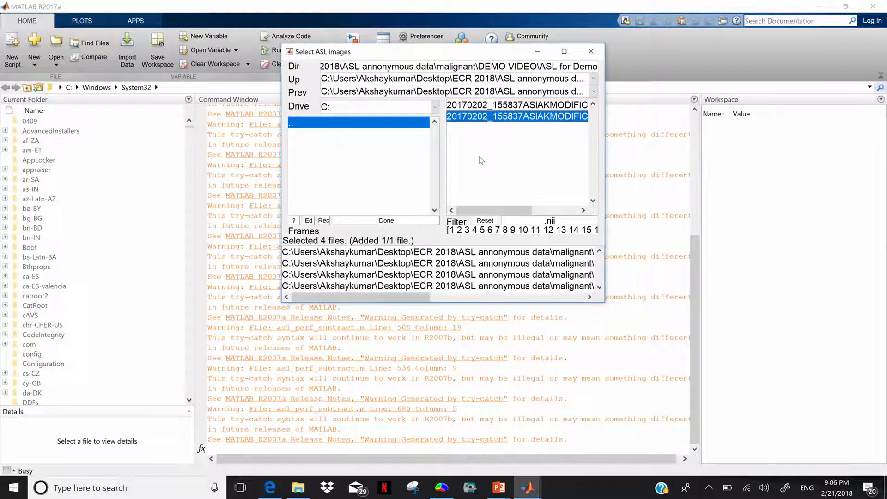
{"action": "left_click", "coordinate": [484, 125]}
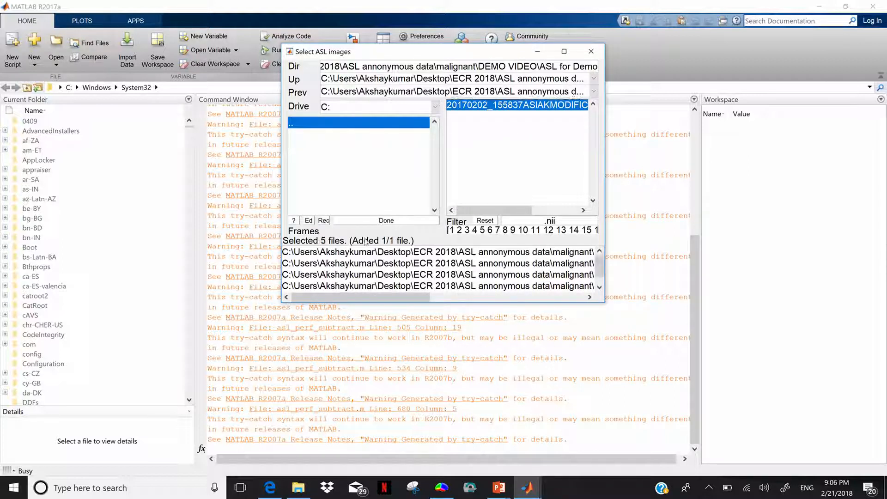
{"action": "left_click", "coordinate": [385, 221]}
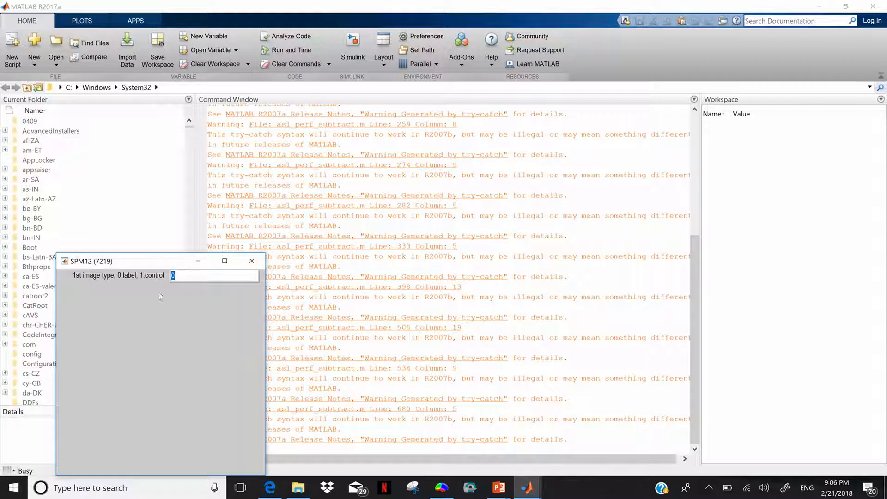
Close the SPM12 prompt for the first image type and go to the DEMO VIDEO folder in File Explorer.
{"action": "left_click_drag", "start_coordinate": [167, 261], "coordinate": [381, 96]}
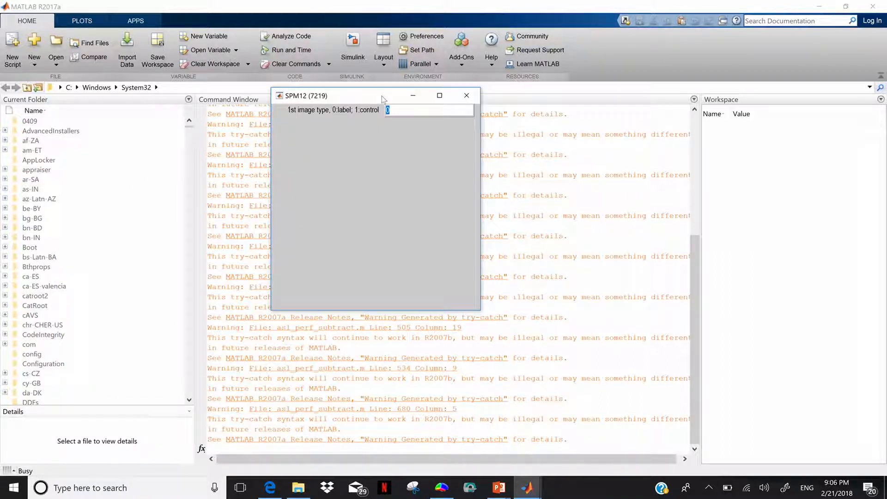
{"action": "left_click", "coordinate": [476, 95]}
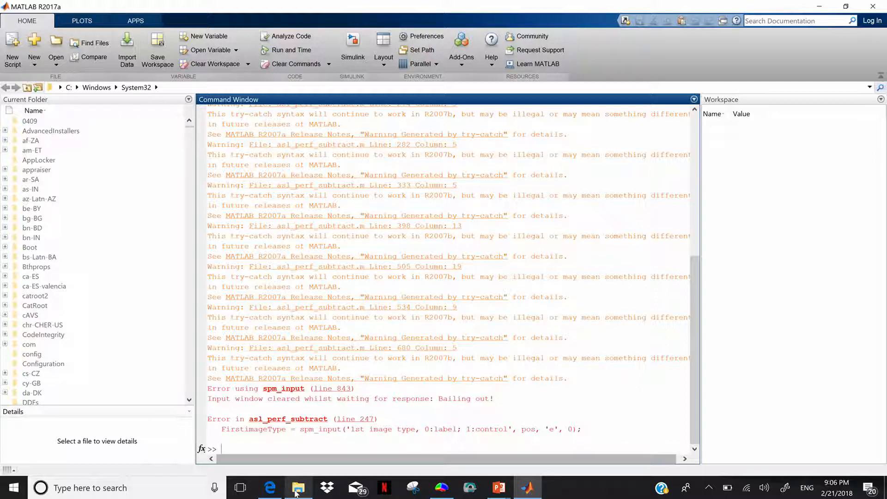
{"action": "mouse_move", "coordinate": [298, 487]}
{"action": "left_click", "coordinate": [293, 463]}
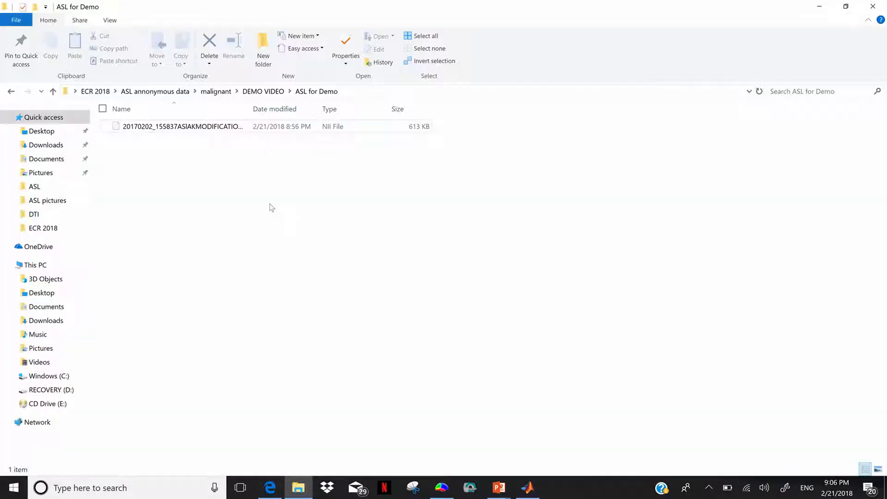
{"action": "left_click", "coordinate": [255, 94]}
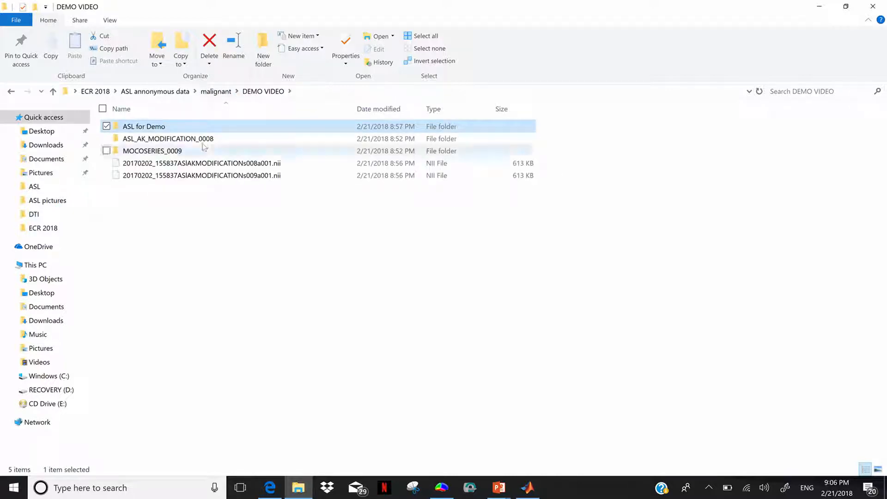
{"action": "left_click", "coordinate": [204, 139]}
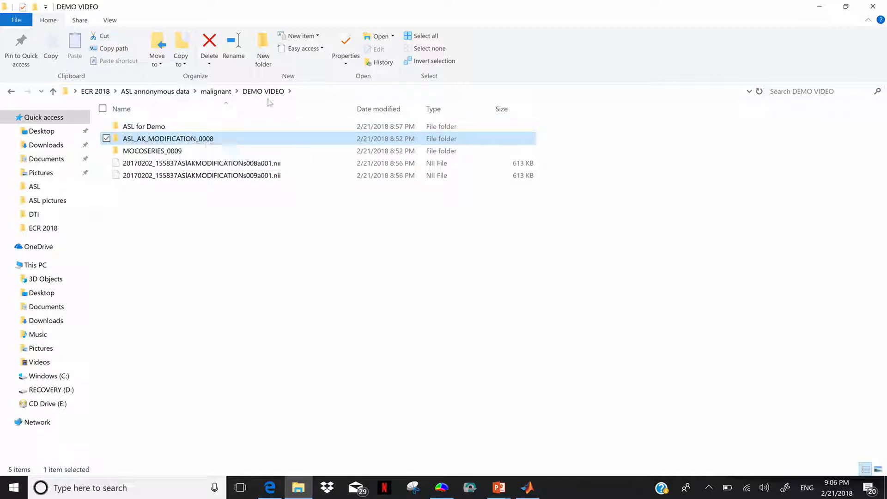
{"action": "mouse_move", "coordinate": [407, 4]}
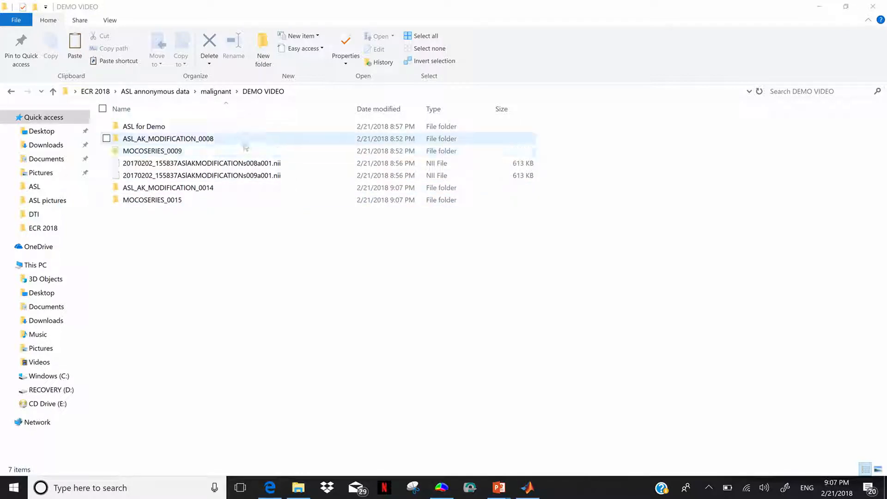
Permanently delete the ASL_AK_MODIFICATION_0008 and MOCOSERIES_0009 folders and the s008a001 and s009a001 .nii files from DEMO VIDEO.
{"action": "left_click_drag", "start_coordinate": [555, 137], "coordinate": [307, 181]}
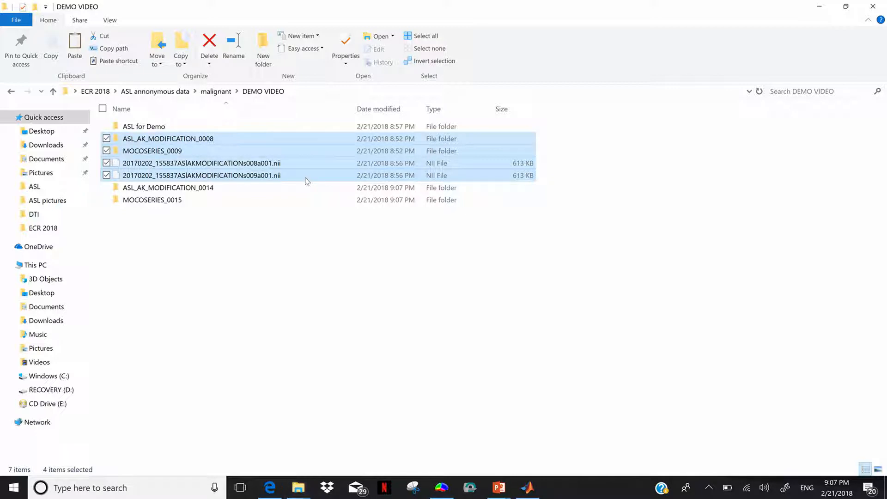
{"action": "key", "text": "shift+Delete"}
{"action": "key", "text": "Return"}
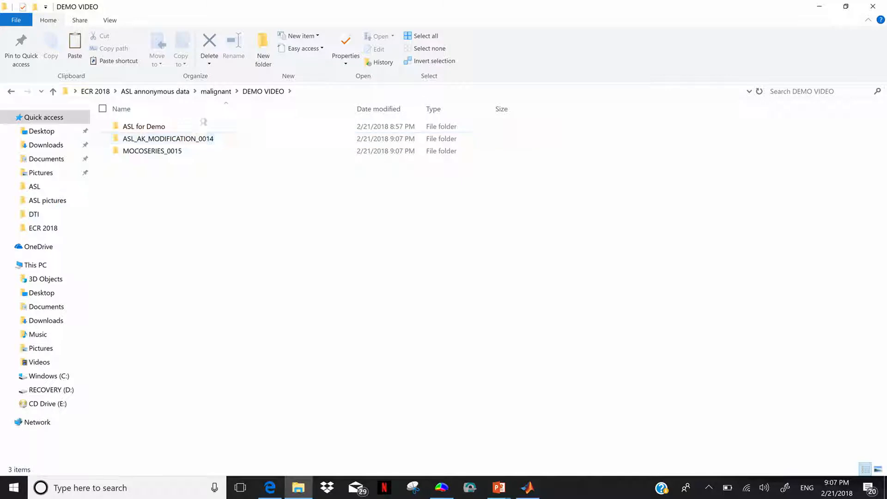
Check the contents of the ASL for Demo folder and permanently delete that folder from DEMO VIDEO.
{"action": "double_click", "coordinate": [194, 127]}
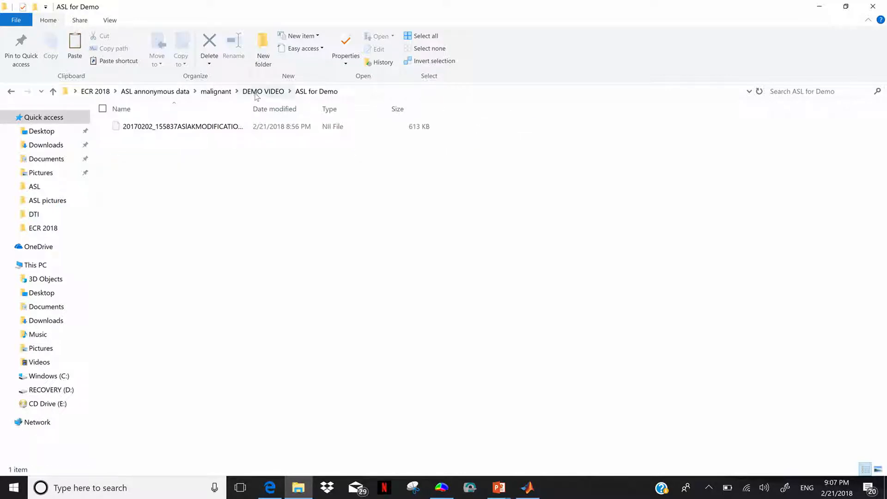
{"action": "left_click", "coordinate": [256, 93]}
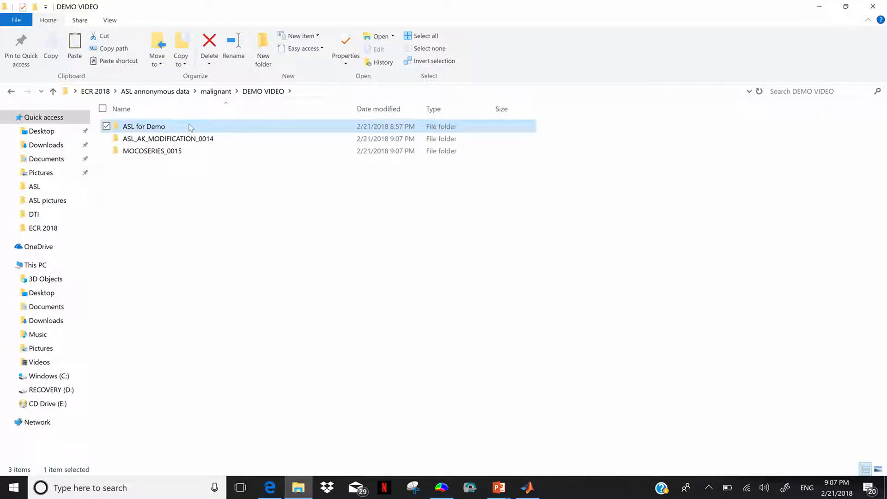
{"action": "key", "text": "shift+Delete"}
{"action": "key", "text": "Return"}
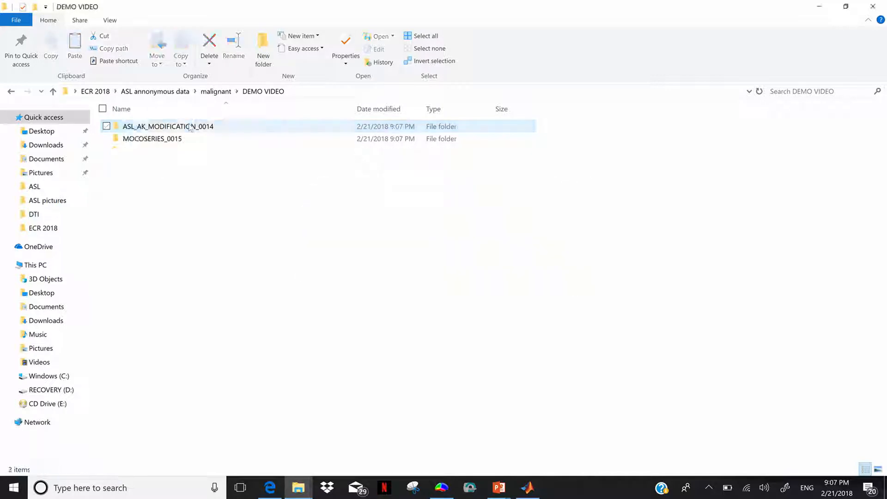
Convert the DICOM images in the DEMO VIDEO folder to NIfTI with dcm2nii, using its copied folder path, and close the converter.
{"action": "left_click", "coordinate": [325, 91]}
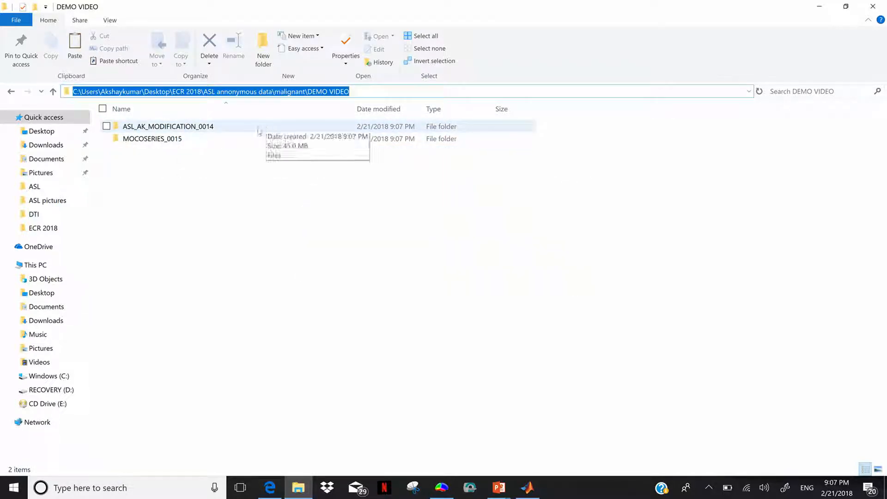
{"action": "key", "text": "ctrl+c"}
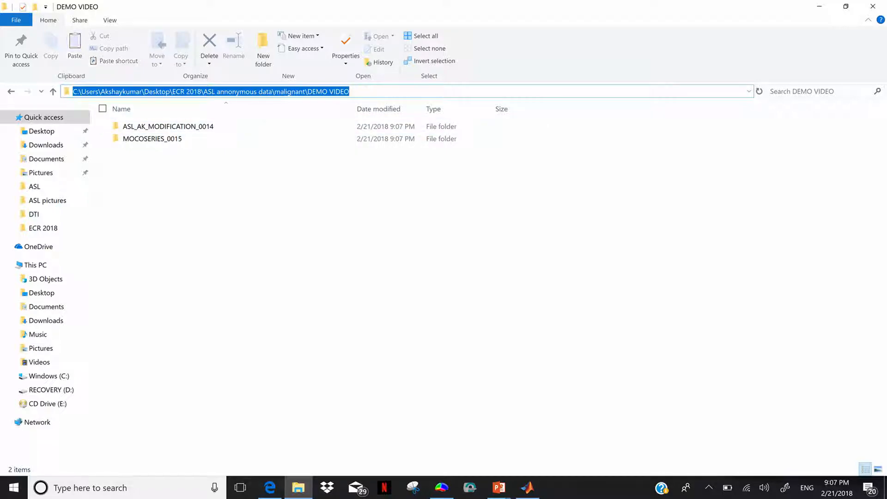
{"action": "left_click", "coordinate": [470, 489]}
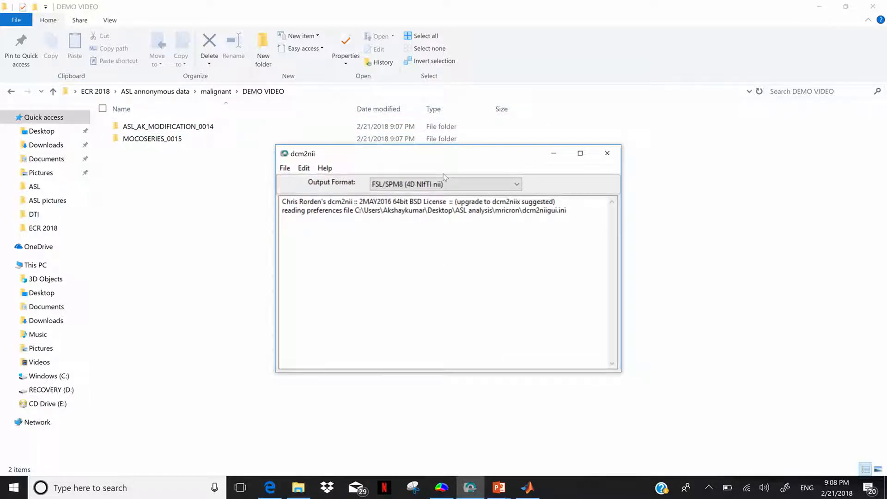
{"action": "left_click", "coordinate": [285, 168]}
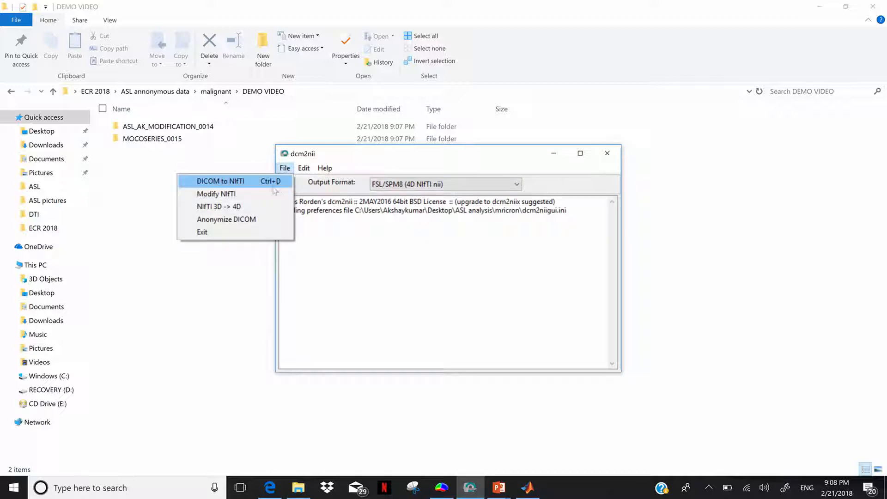
{"action": "left_click", "coordinate": [274, 189]}
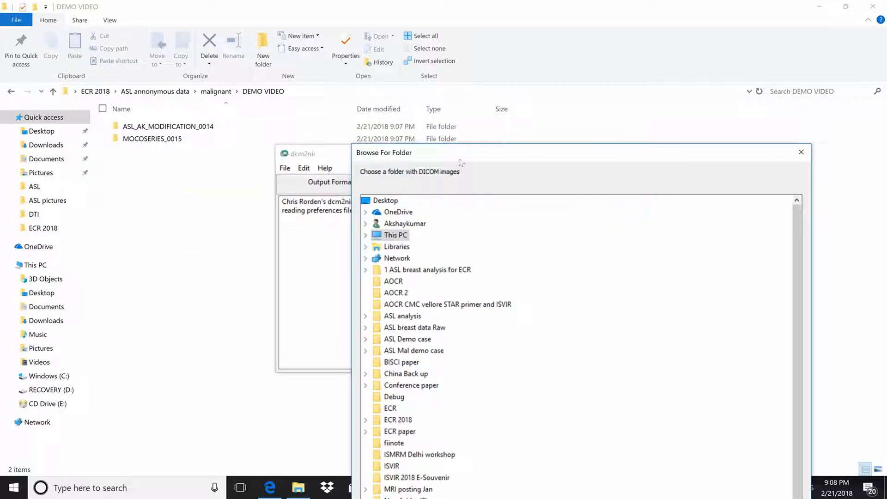
{"action": "left_click_drag", "start_coordinate": [460, 162], "coordinate": [338, 18]}
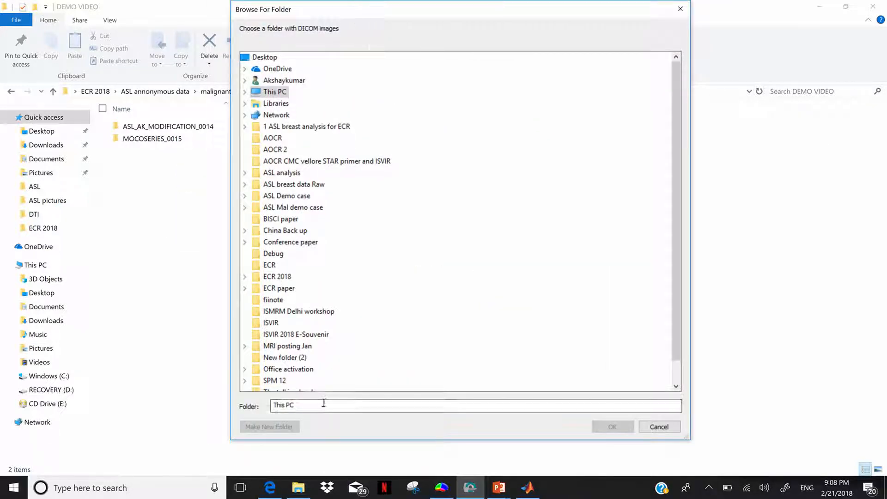
{"action": "key", "text": "ctrl+v"}
{"action": "key", "text": "Return"}
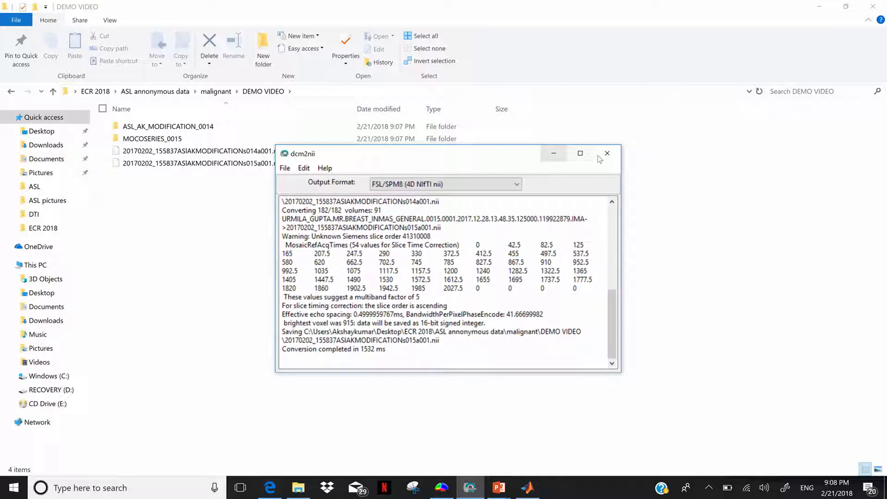
{"action": "left_click", "coordinate": [607, 153]}
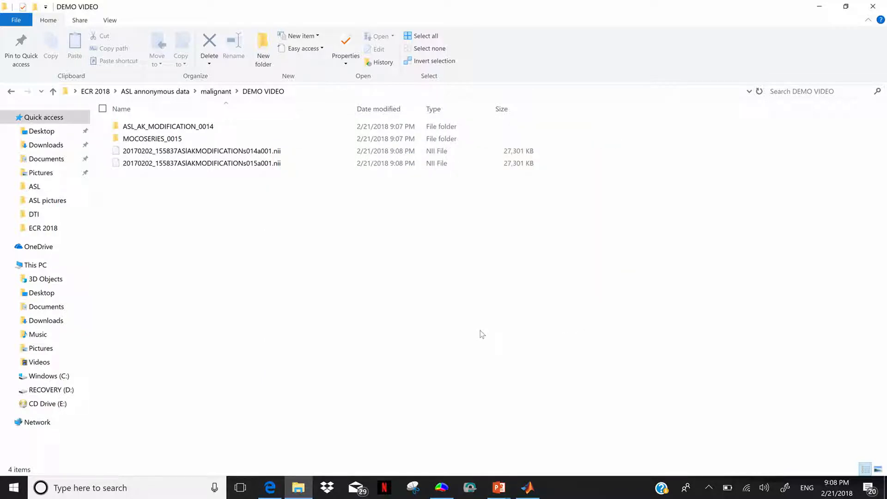
Create a folder named ASL xyz in DEMO VIDEO and paste a copy of the s014a001 .nii file into it.
{"action": "left_click", "coordinate": [274, 154]}
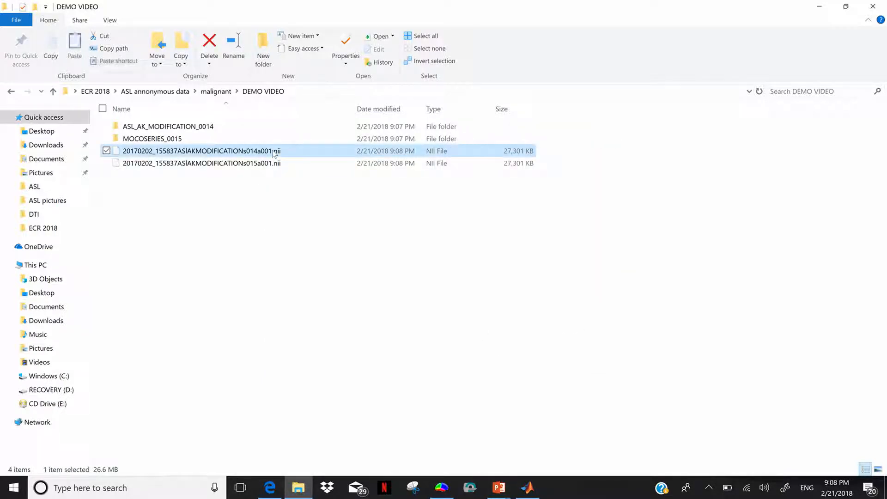
{"action": "left_click", "coordinate": [187, 232]}
{"action": "right_click", "coordinate": [186, 232]}
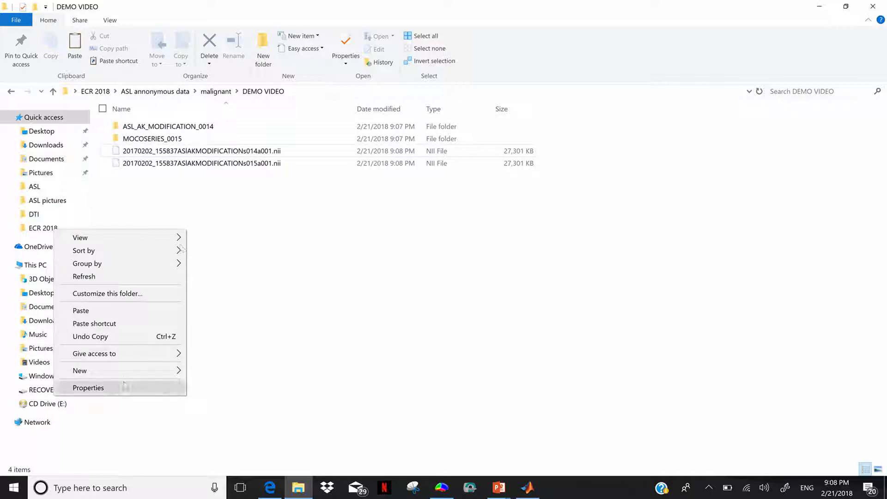
{"action": "mouse_move", "coordinate": [135, 372]}
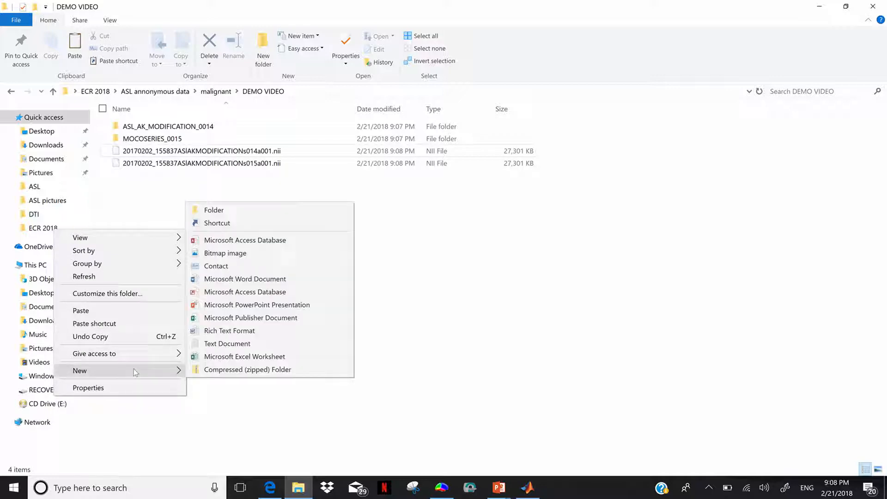
{"action": "left_click", "coordinate": [231, 212]}
{"action": "type", "text": "AS"}
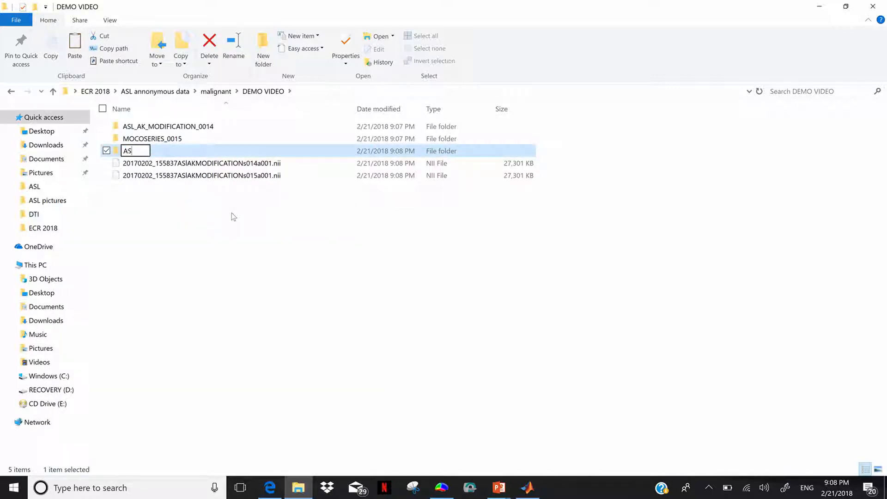
{"action": "type", "text": "L xyz"}
{"action": "key", "text": "Return"}
{"action": "key", "text": "Return"}
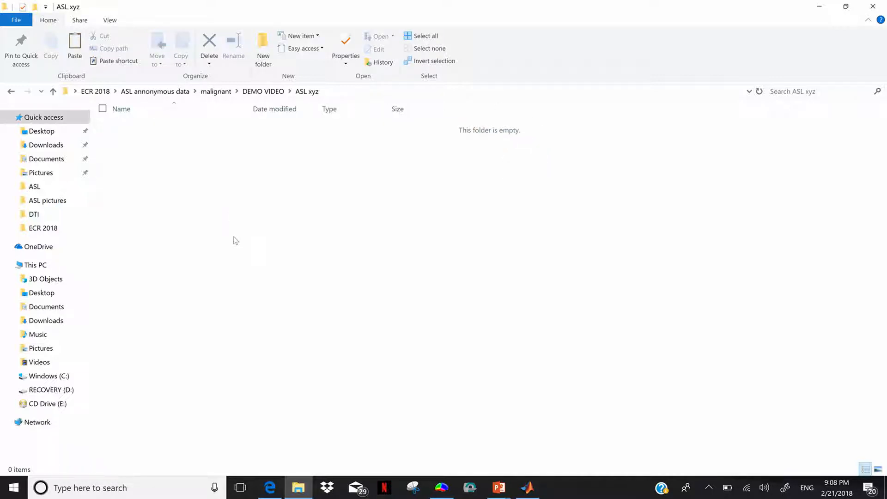
{"action": "key", "text": "ctrl+v"}
Check the source series in DEMO VIDEO against the file in ASL xyz, widening the Name column to read its full name.
{"action": "left_click", "coordinate": [391, 92]}
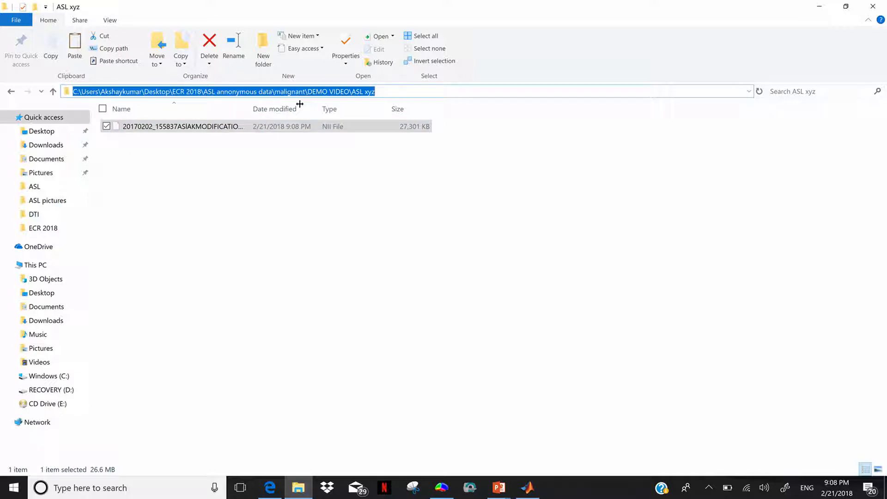
{"action": "left_click", "coordinate": [178, 191]}
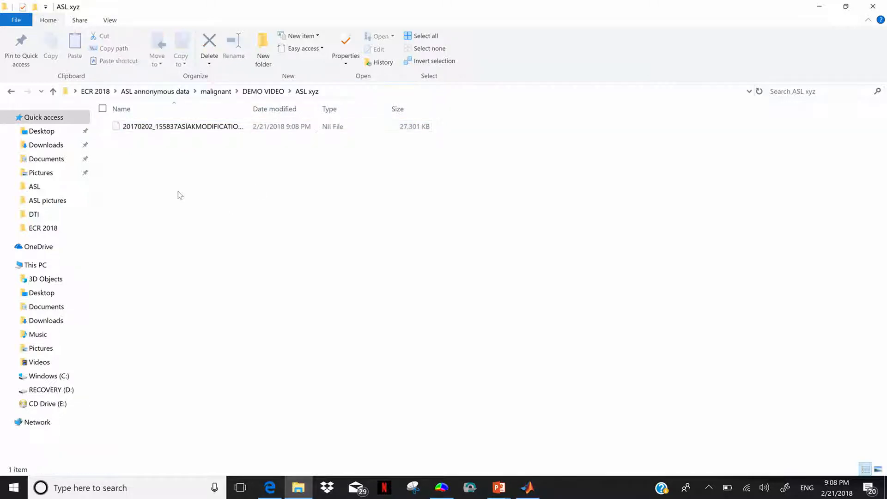
{"action": "left_click", "coordinate": [10, 92]}
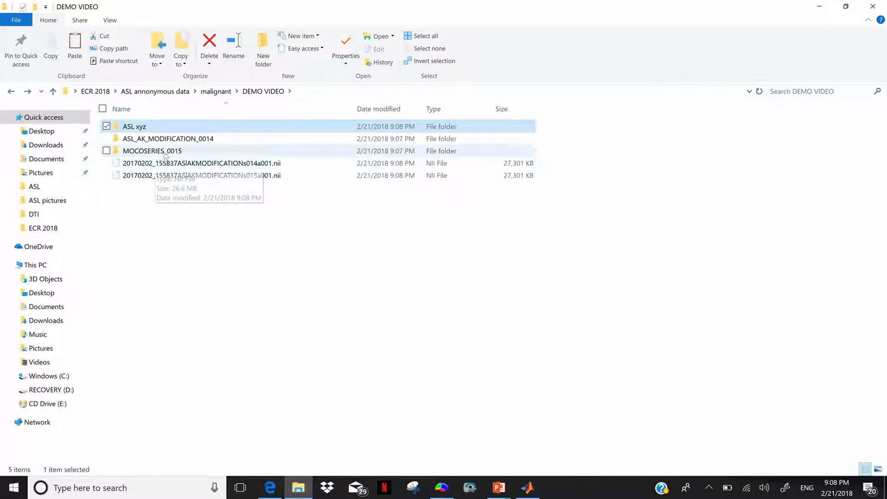
{"action": "left_click", "coordinate": [165, 155]}
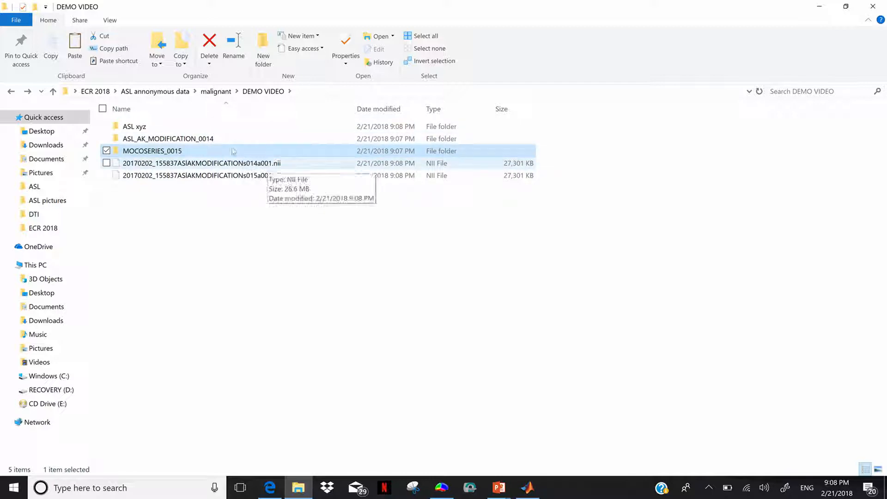
{"action": "left_click", "coordinate": [209, 143]}
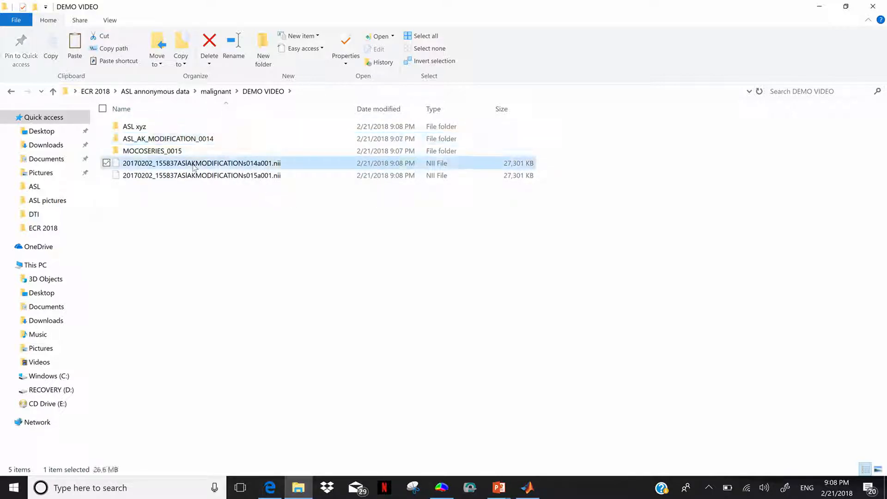
{"action": "double_click", "coordinate": [177, 127]}
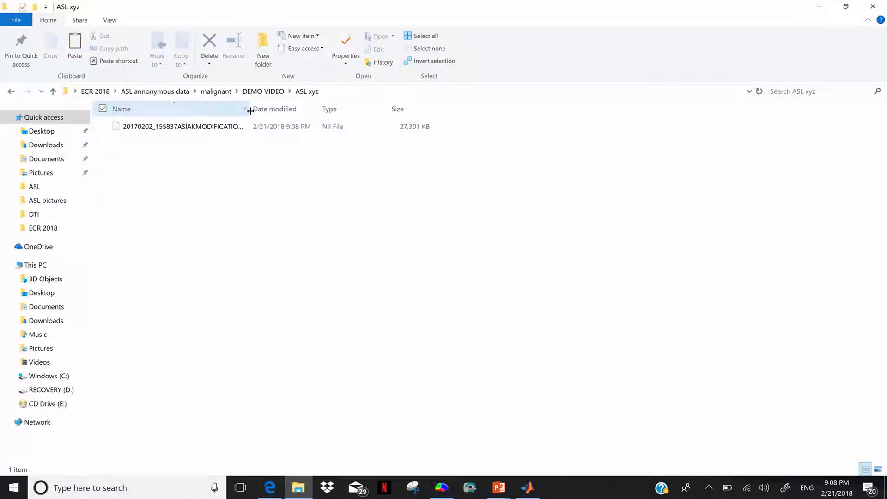
{"action": "left_click_drag", "start_coordinate": [249, 110], "coordinate": [315, 115]}
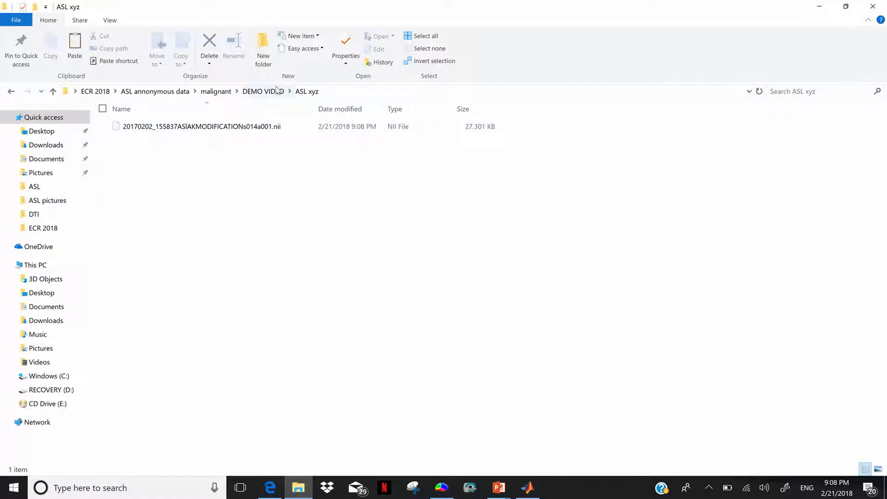
Delete the original s014a001 .nii file from DEMO VIDEO.
{"action": "left_click", "coordinate": [263, 91]}
{"action": "left_click", "coordinate": [225, 165]}
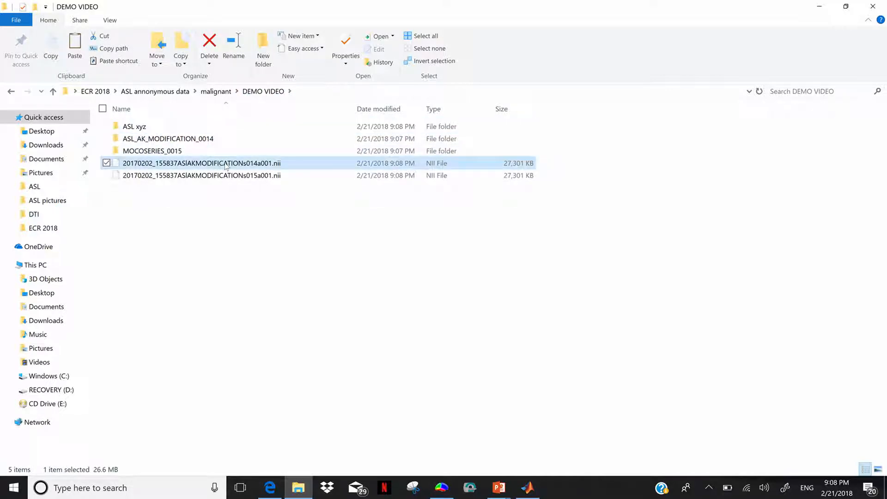
{"action": "key", "text": "Delete"}
{"action": "key", "text": "Return"}
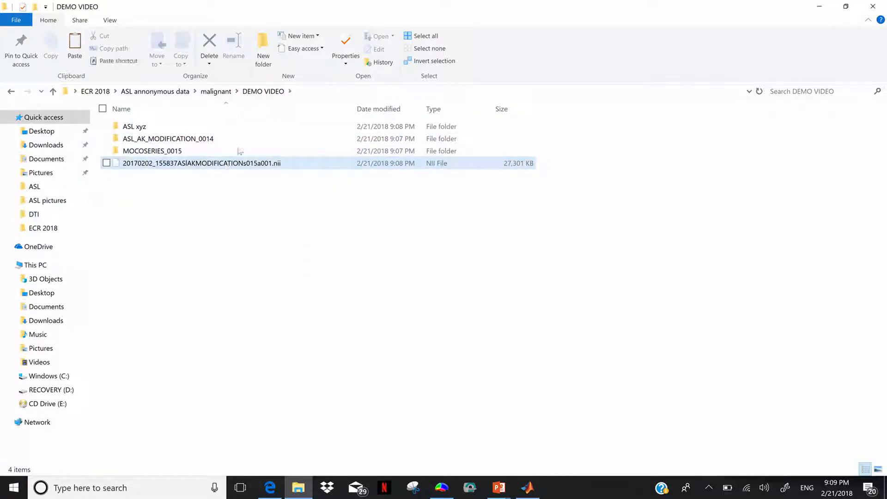
Copy the path of the ASL xyz folder and rerun asl_perf_subtract in MATLAB.
{"action": "double_click", "coordinate": [232, 127]}
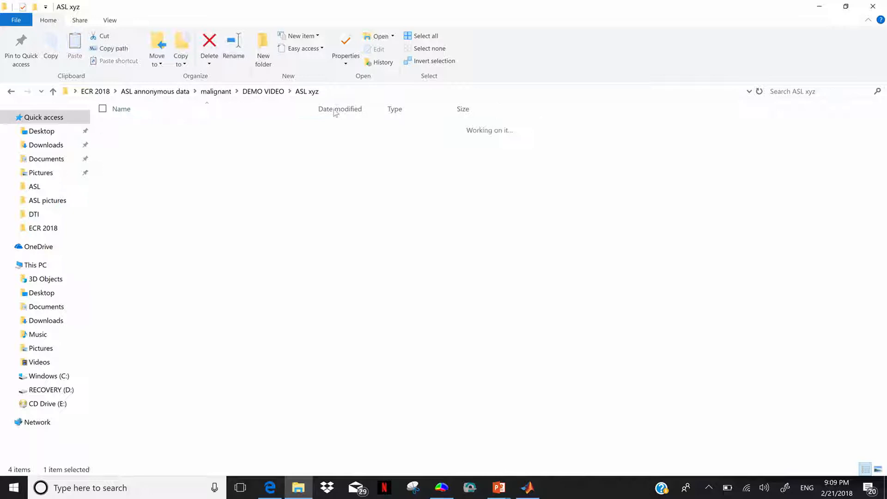
{"action": "left_click", "coordinate": [356, 92]}
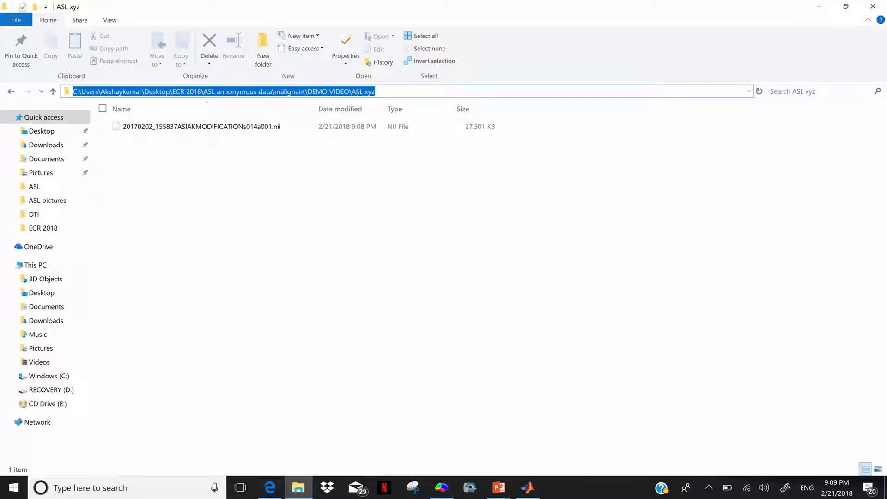
{"action": "left_click", "coordinate": [527, 487]}
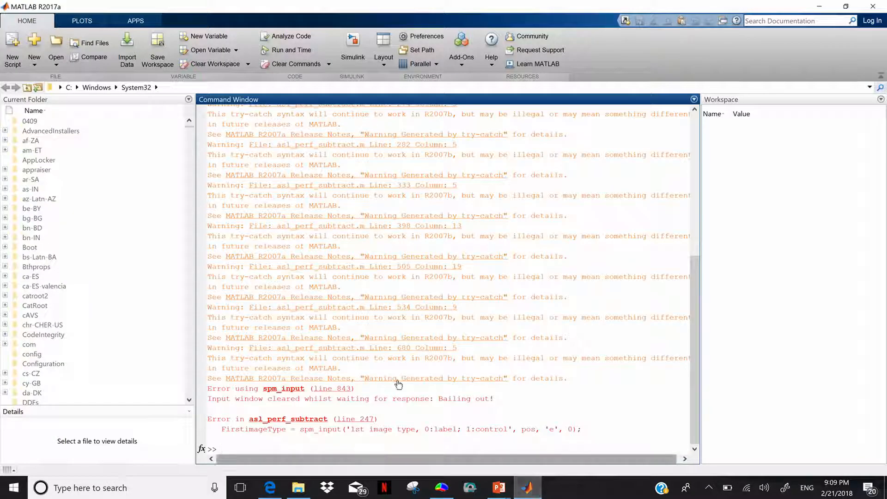
{"action": "type", "text": "a"}
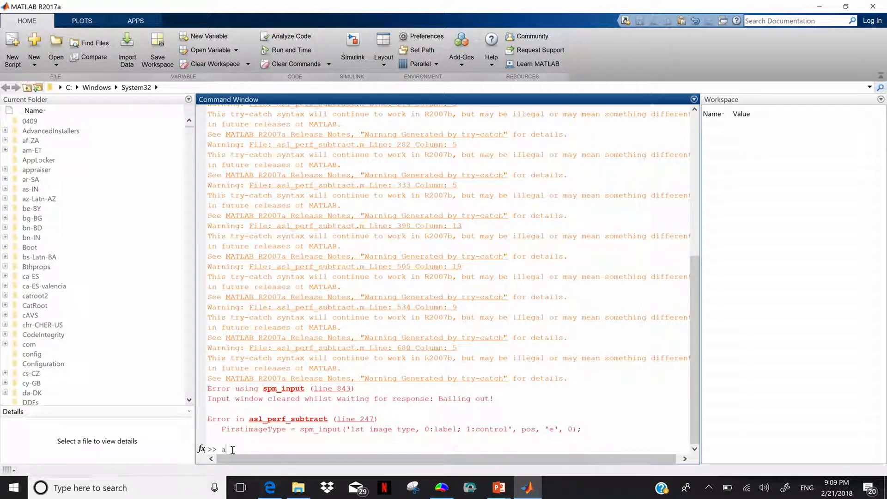
{"action": "key", "text": "Up"}
{"action": "key", "text": "Return"}
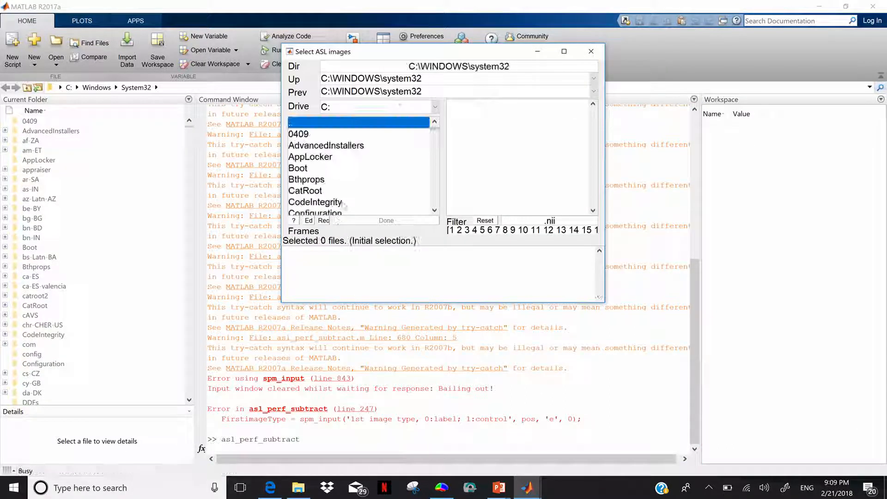
Set the ASL image directory to the ASL xyz folder, add all its 20170202_155837 NIfTI frames and accept the selection.
{"action": "left_click_drag", "start_coordinate": [510, 63], "coordinate": [351, 73]}
{"action": "triple_click", "coordinate": [401, 63]}
{"action": "key", "text": "ctrl+v"}
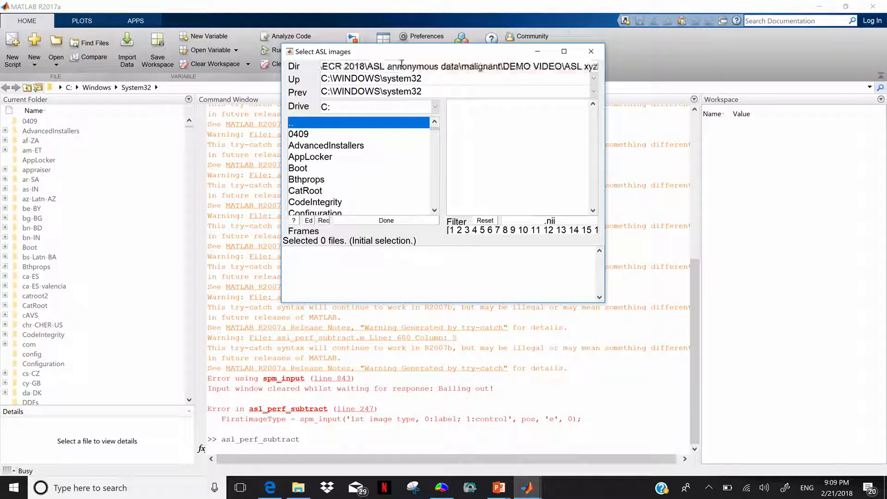
{"action": "key", "text": "Return"}
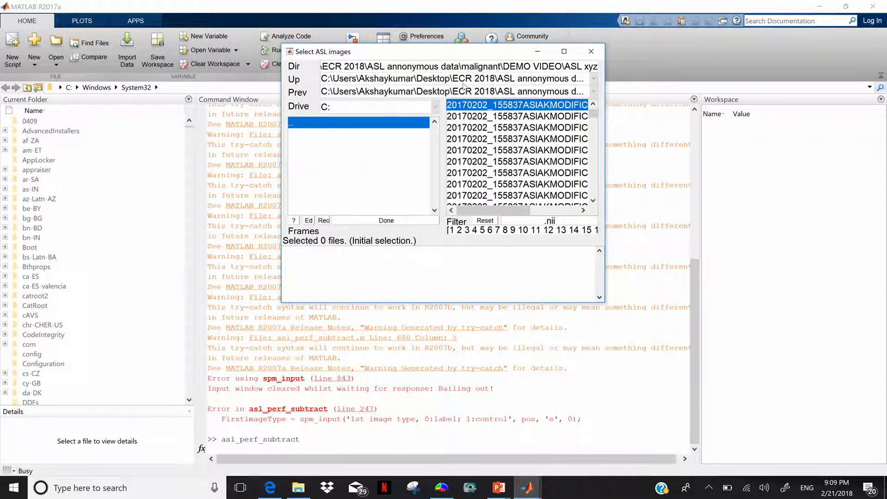
{"action": "left_click", "coordinate": [494, 116]}
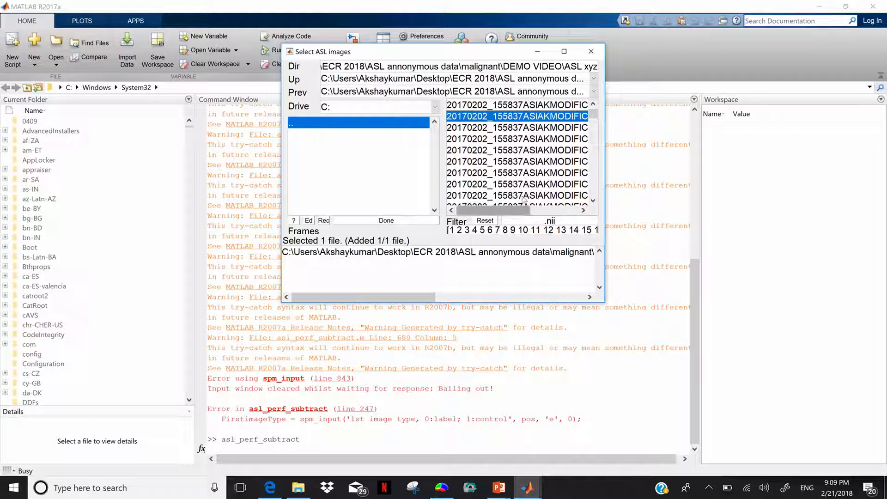
{"action": "right_click", "coordinate": [475, 189]}
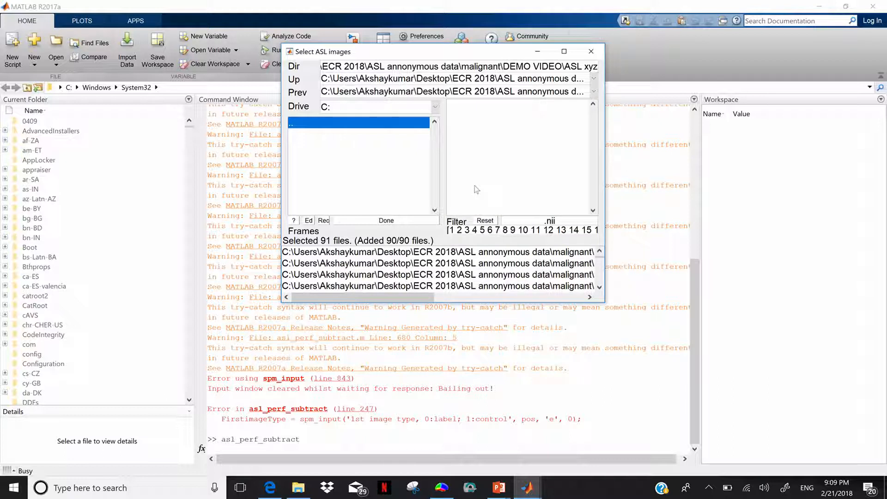
{"action": "left_click", "coordinate": [412, 223]}
Set the first image type to 0 (label), the method to simple subtraction and the subtraction order to label-control.
{"action": "left_click_drag", "start_coordinate": [118, 262], "coordinate": [339, 94]}
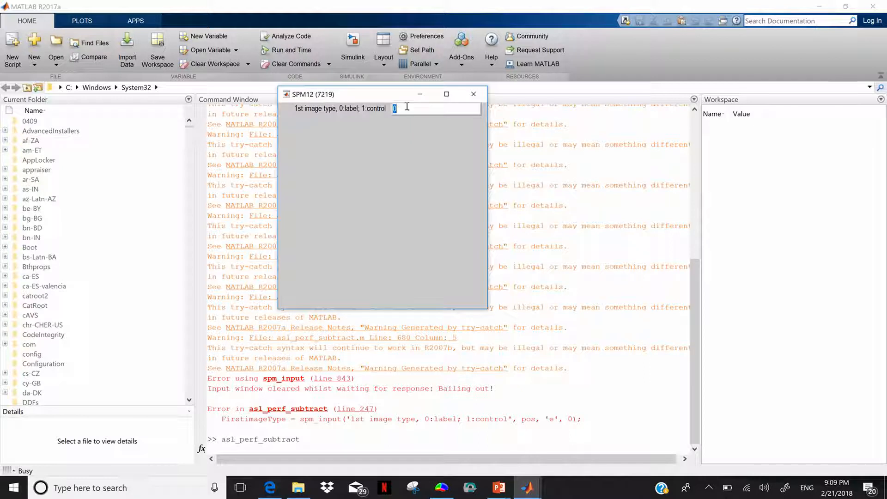
{"action": "key", "text": "Return"}
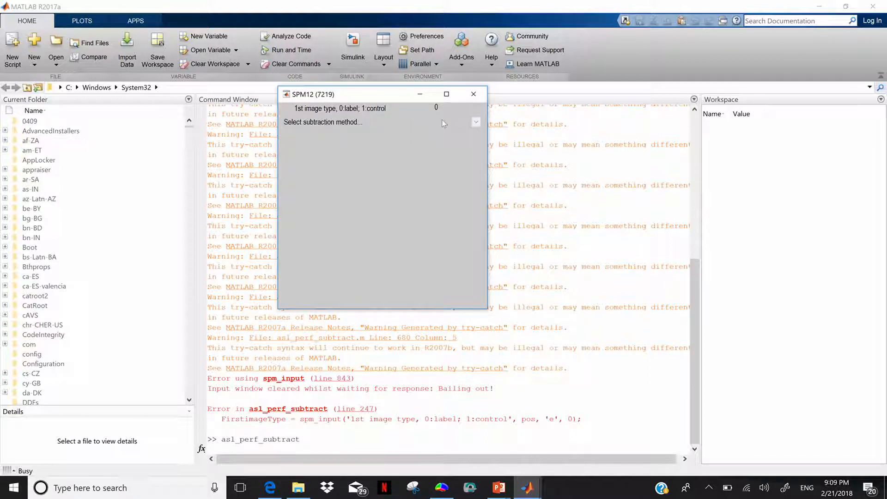
{"action": "left_click", "coordinate": [442, 121]}
{"action": "left_click", "coordinate": [383, 141]}
{"action": "left_click", "coordinate": [451, 134]}
{"action": "left_click", "coordinate": [358, 153]}
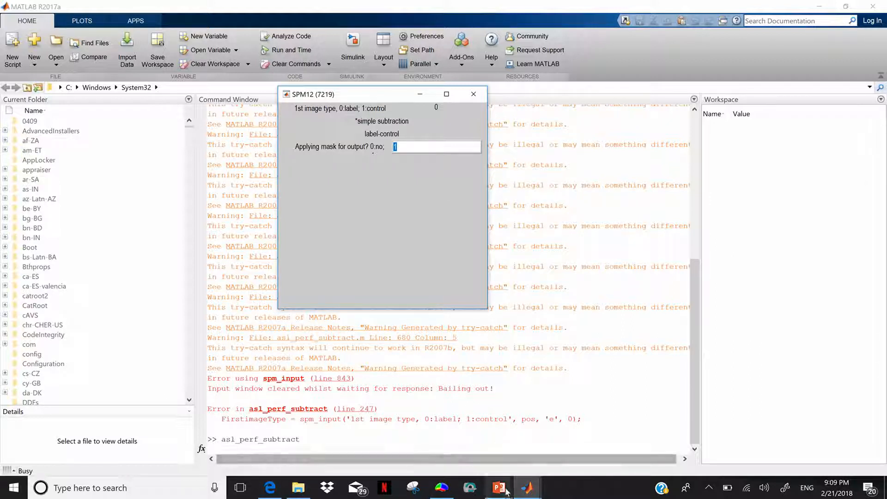
Switch to the ASL DTI presentation in PowerPoint and go back to the Arterial Spin Labelling illustration on slide 4.
{"action": "mouse_move", "coordinate": [499, 488]}
{"action": "left_click", "coordinate": [533, 455]}
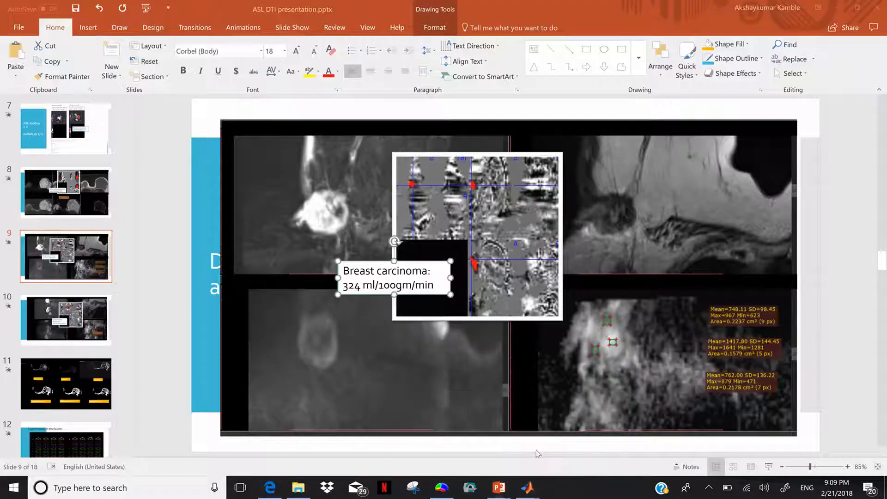
{"action": "key", "text": "Up"}
{"action": "key", "text": "Up"}
{"action": "key", "text": "Up"}
{"action": "key", "text": "Up"}
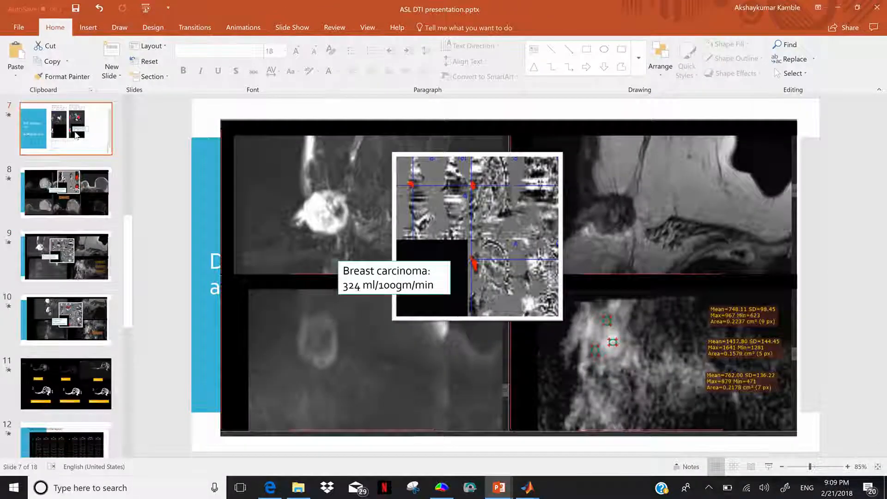
{"action": "key", "text": "Up"}
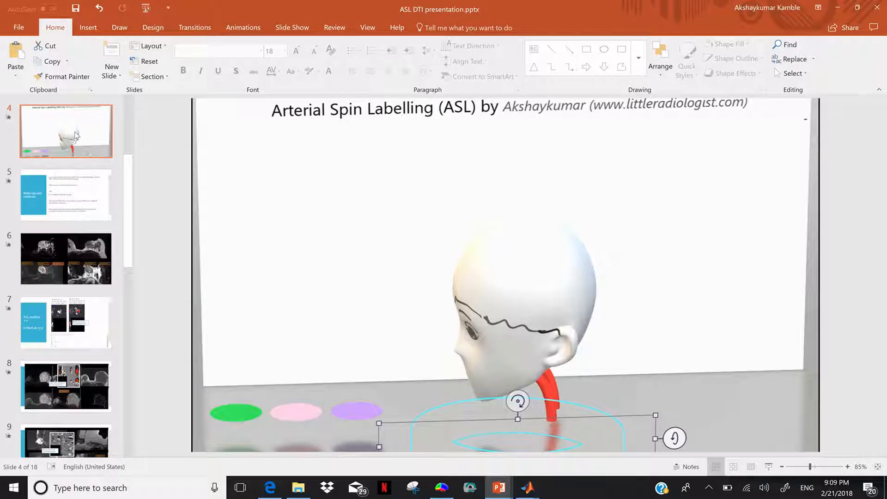
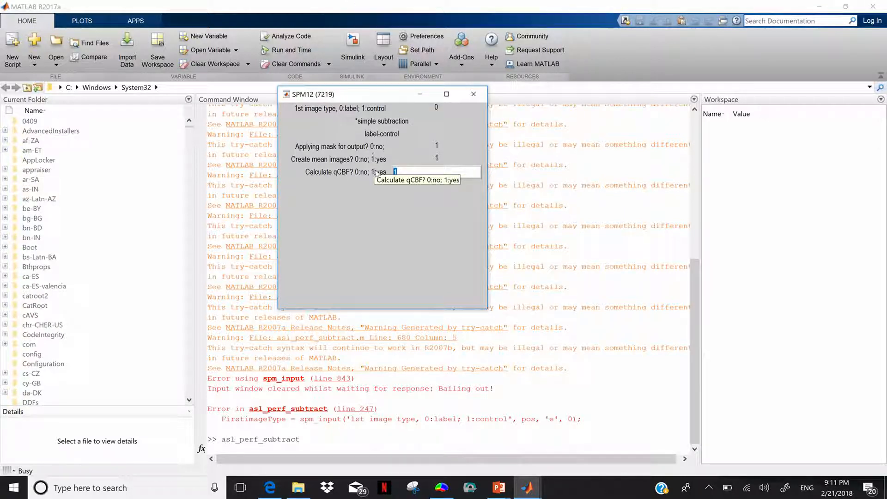
Set calculate qCBF to 1, pseudo BOLD and delta M output to 0, save qCBF to 1 and unique M0 value to 1.
{"action": "key", "text": "Return"}
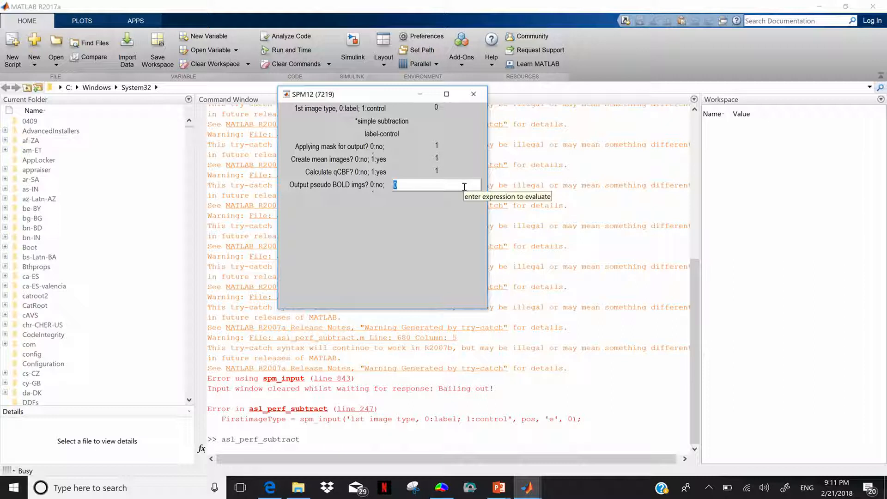
{"action": "key", "text": "Return"}
{"action": "key", "text": "Return"}
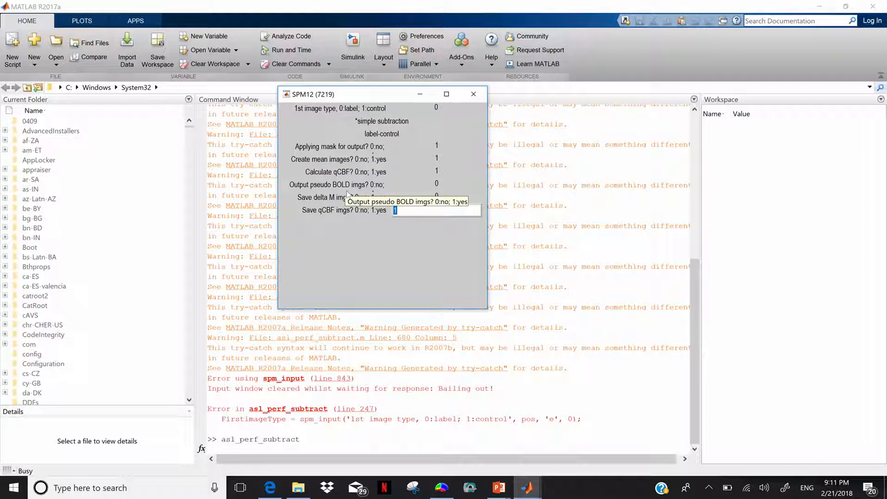
{"action": "left_click", "coordinate": [345, 254]}
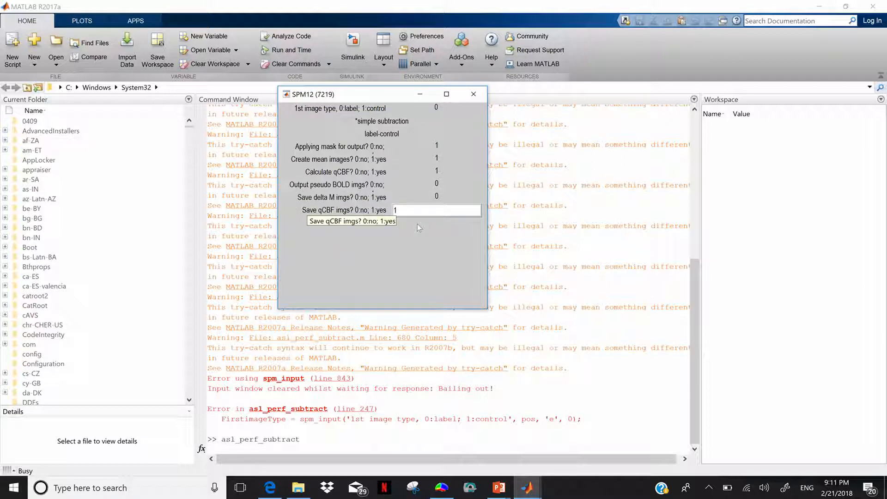
{"action": "key", "text": "Return"}
{"action": "key", "text": "Return"}
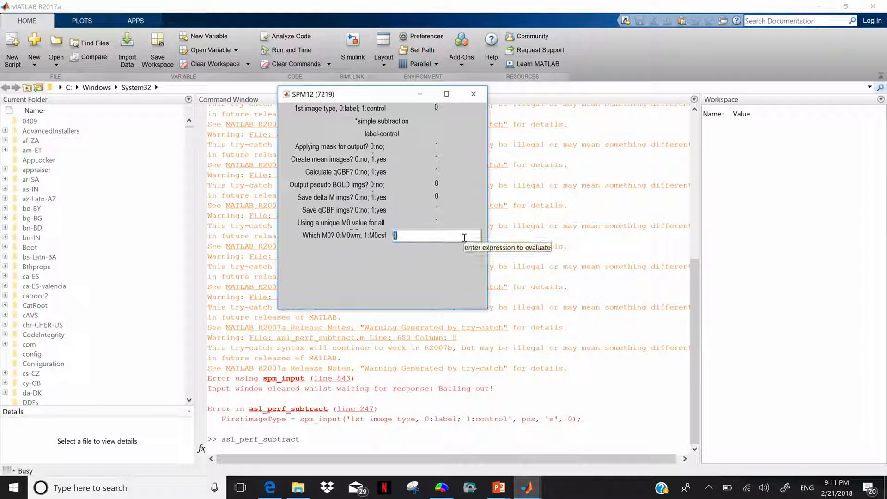
Choose 1 for M0csf, output image format, 4D series saving, ASL type and the 3T magnetic field.
{"action": "key", "text": "Return"}
{"action": "key", "text": "Return"}
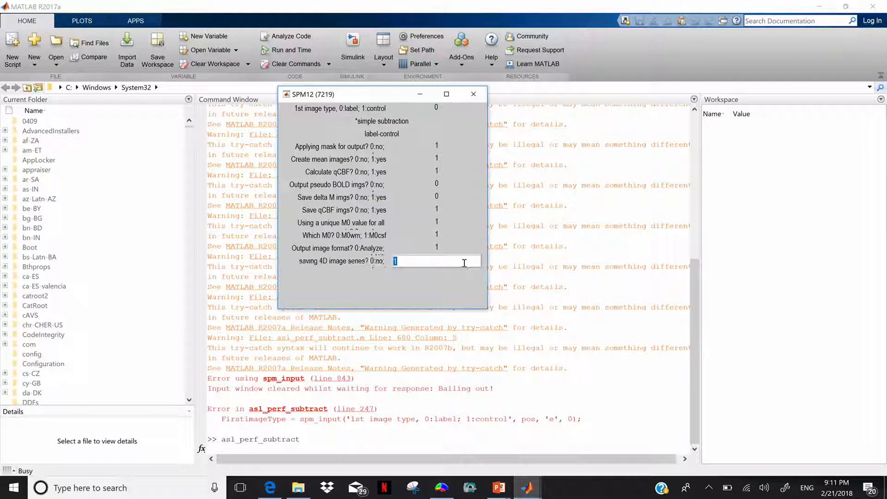
{"action": "key", "text": "Return"}
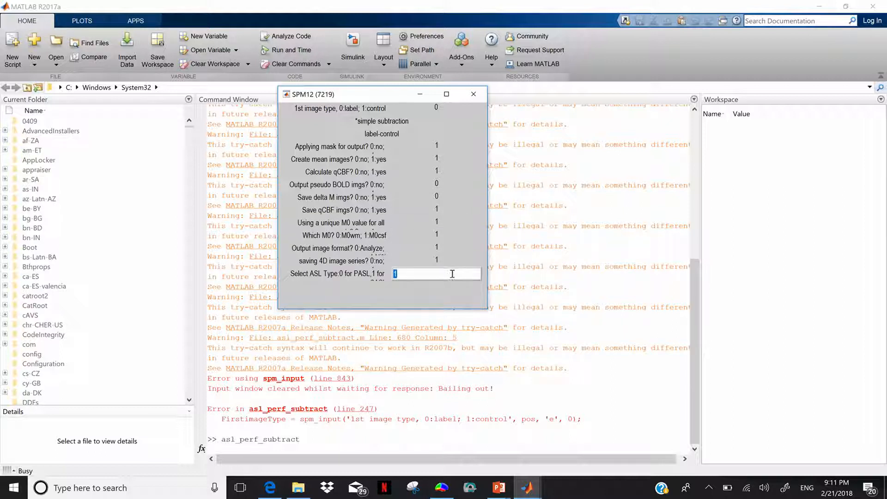
{"action": "key", "text": "Return"}
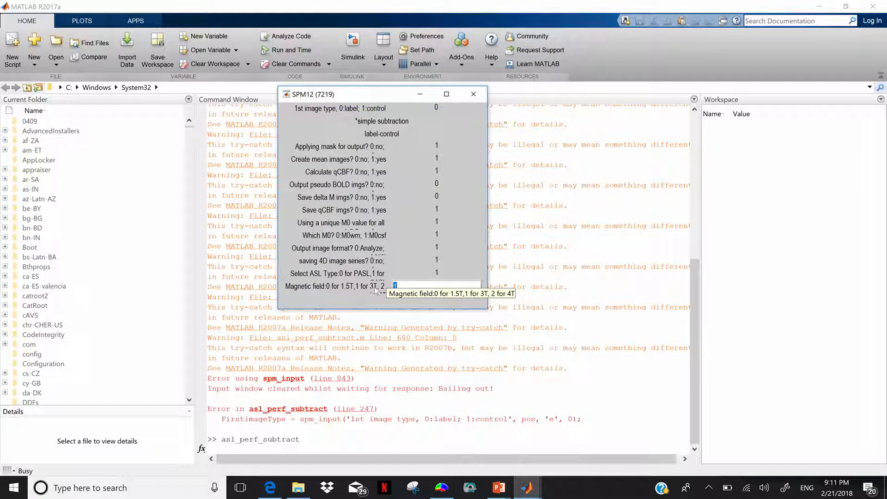
{"action": "key", "text": "Return"}
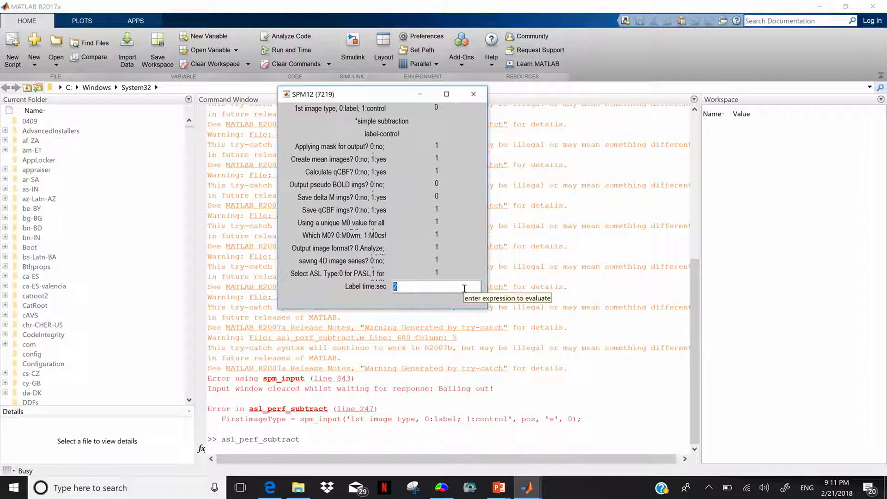
Enter the label time in seconds, accept the post-labeling delay and accept the remaining acquisition parameters.
{"action": "left_click_drag", "start_coordinate": [422, 287], "coordinate": [382, 290]}
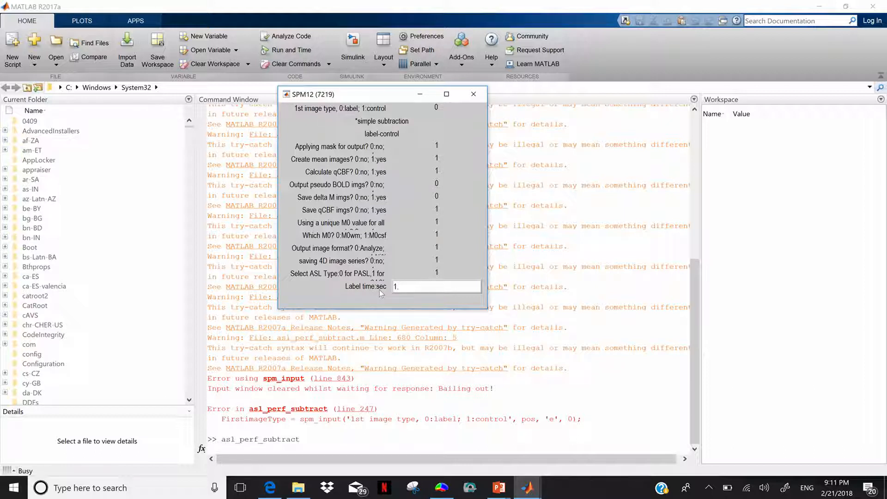
{"action": "key", "text": "Return"}
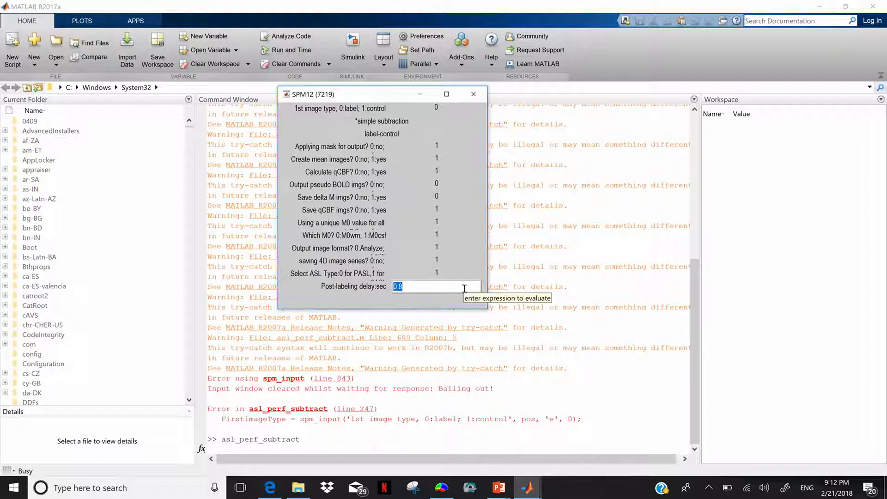
{"action": "key", "text": "Return"}
{"action": "key", "text": "Return"}
{"action": "key", "text": "Return"}
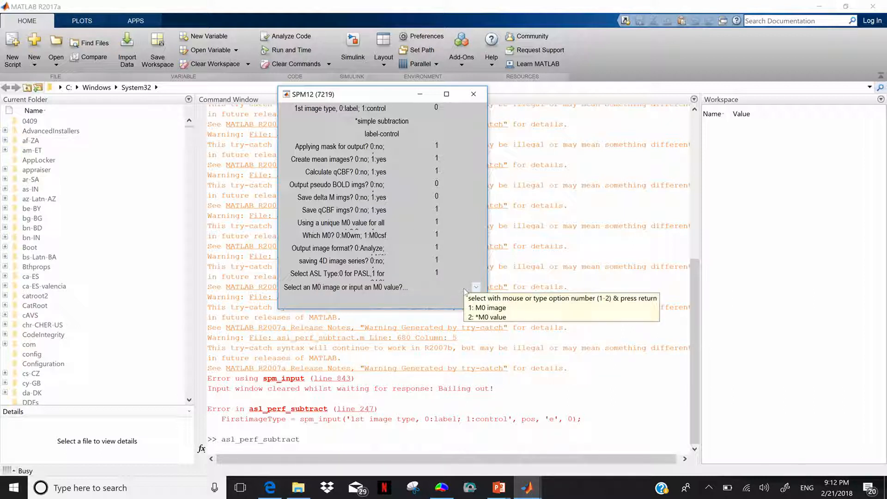
Choose to supply an M0 image and set the M0 image directory to the ASL xyz folder in DEMO VIDEO.
{"action": "left_click", "coordinate": [474, 288]}
{"action": "left_click", "coordinate": [416, 304]}
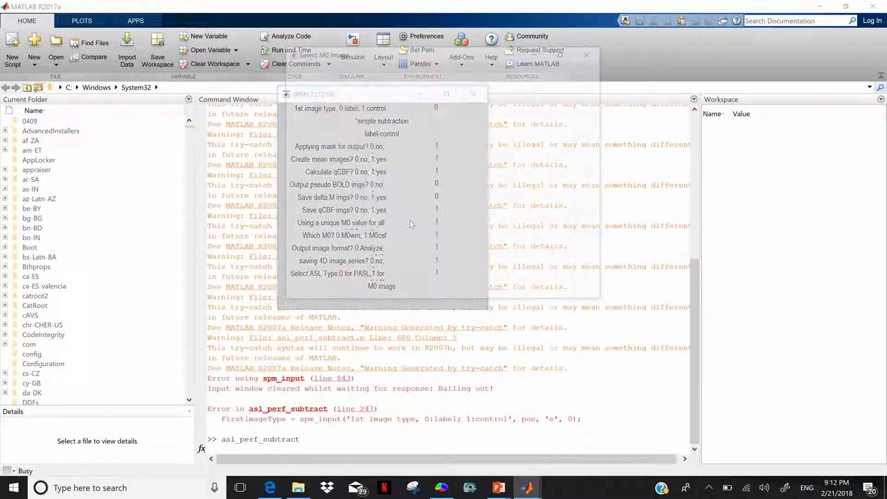
{"action": "left_click_drag", "start_coordinate": [522, 67], "coordinate": [367, 69]}
{"action": "left_click", "coordinate": [550, 64]}
{"action": "left_click_drag", "start_coordinate": [549, 65], "coordinate": [411, 72]}
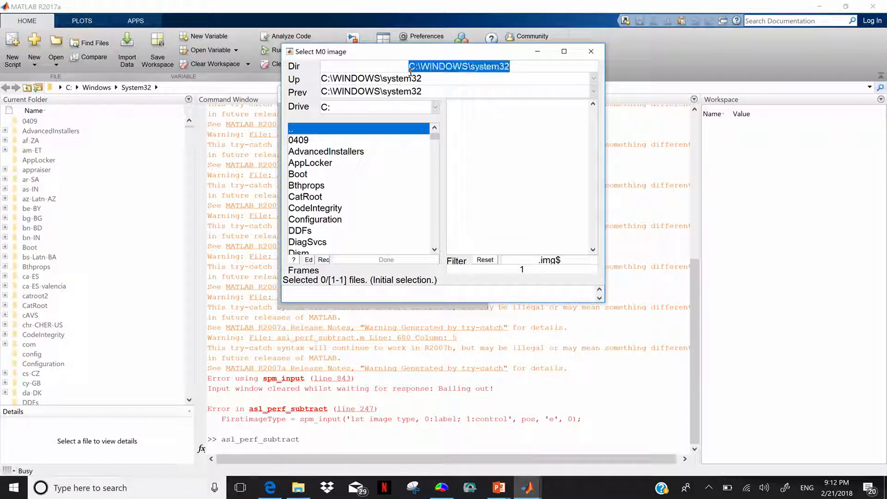
{"action": "key", "text": "BackSpace"}
{"action": "type", "text": "C:\\Users\\Akshaykumar\\Desktop\\ECR 2018\\ASL annonymous data\\malignant\\DEMO VIDEO\\ASL xyz"}
{"action": "key", "text": "Return"}
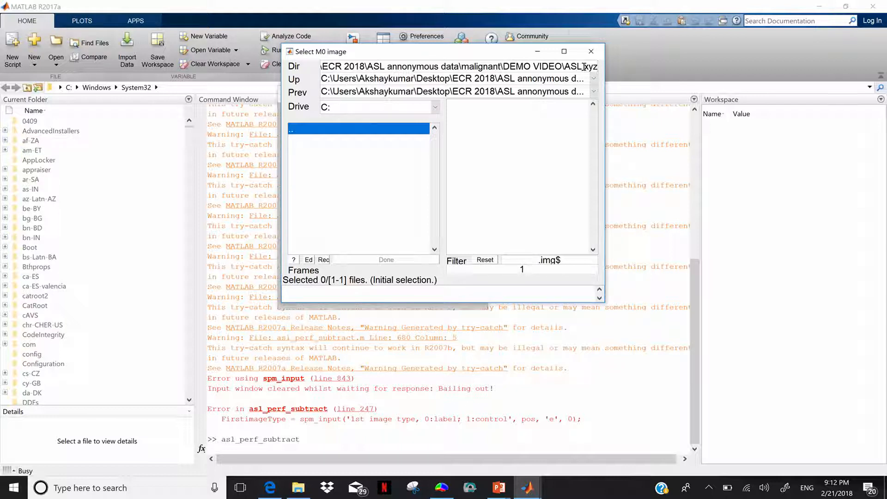
Move up to the DEMO VIDEO folder, reduce the file filter to "." and accept the 20170202_155837 file as the M0 image.
{"action": "left_click", "coordinate": [378, 133]}
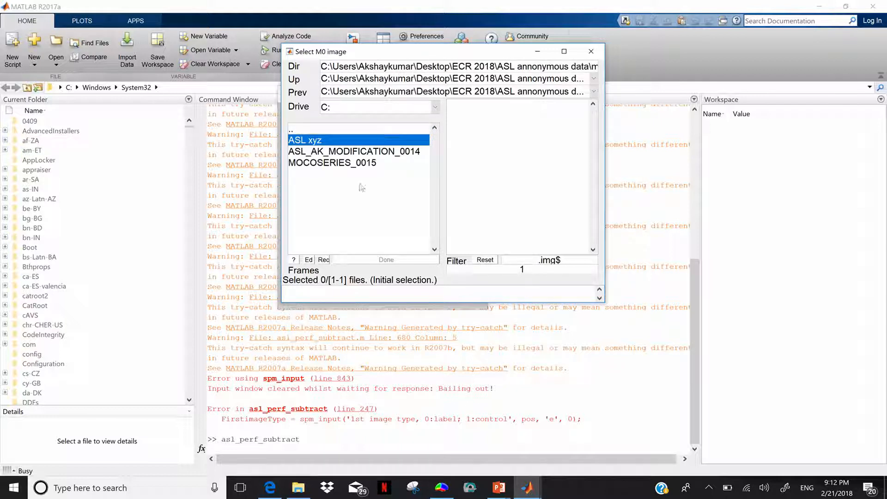
{"action": "left_click", "coordinate": [568, 260]}
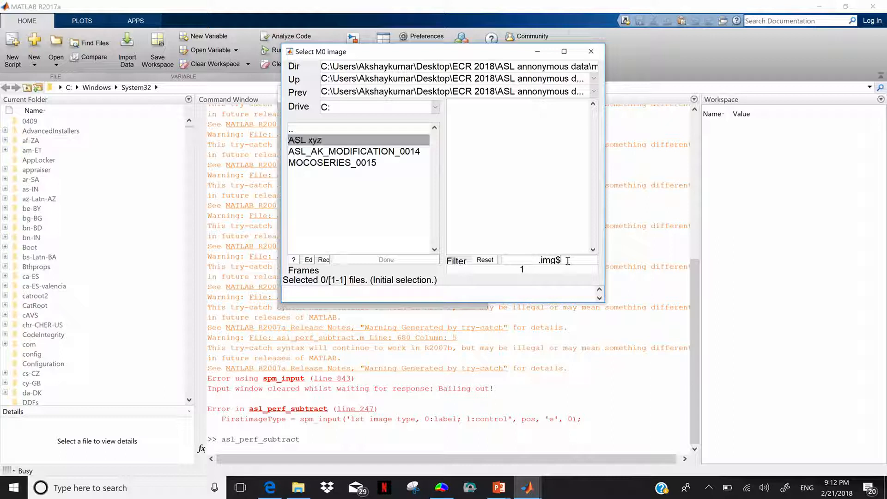
{"action": "key", "text": "BackSpace"}
{"action": "key", "text": "BackSpace"}
{"action": "key", "text": "BackSpace"}
{"action": "key", "text": "BackSpace"}
{"action": "key", "text": "BackSpace"}
{"action": "key", "text": "Return"}
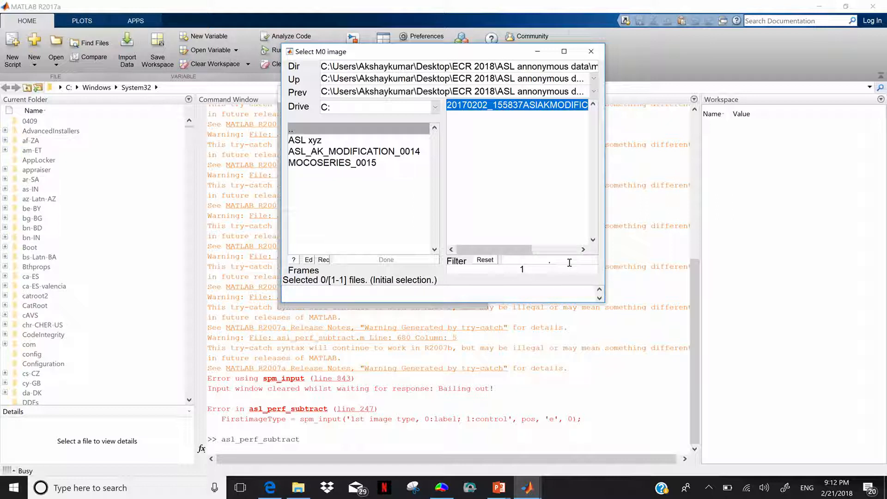
{"action": "left_click", "coordinate": [511, 106]}
{"action": "left_click", "coordinate": [422, 260]}
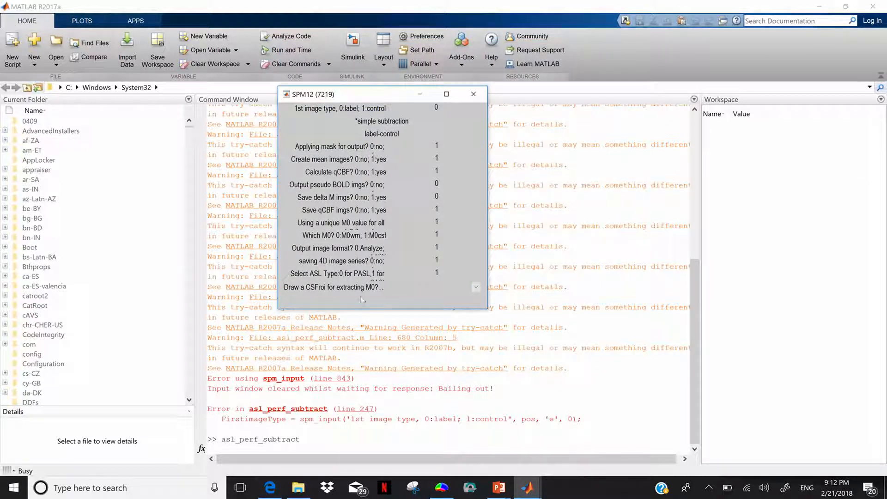
Choose yes for drawing a CSF ROI to extract M0 and accept 0.68 as the label efficiency.
{"action": "left_click", "coordinate": [357, 291]}
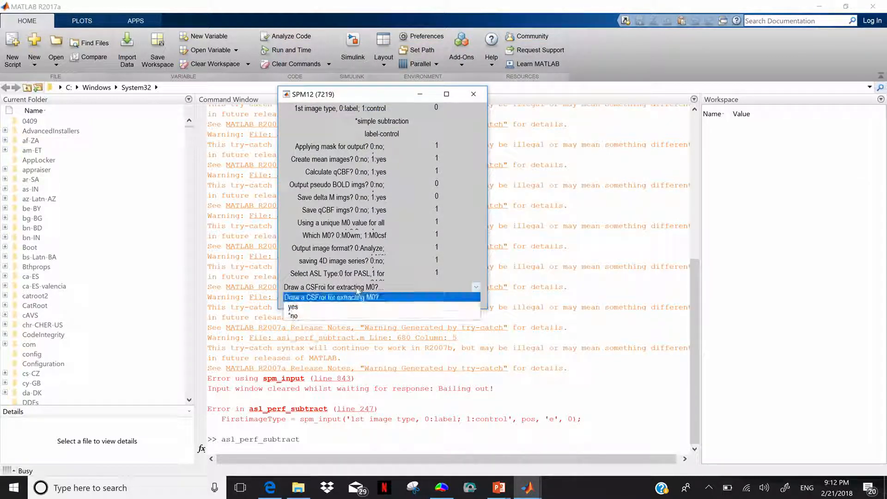
{"action": "left_click", "coordinate": [364, 309]}
{"action": "double_click", "coordinate": [464, 288]}
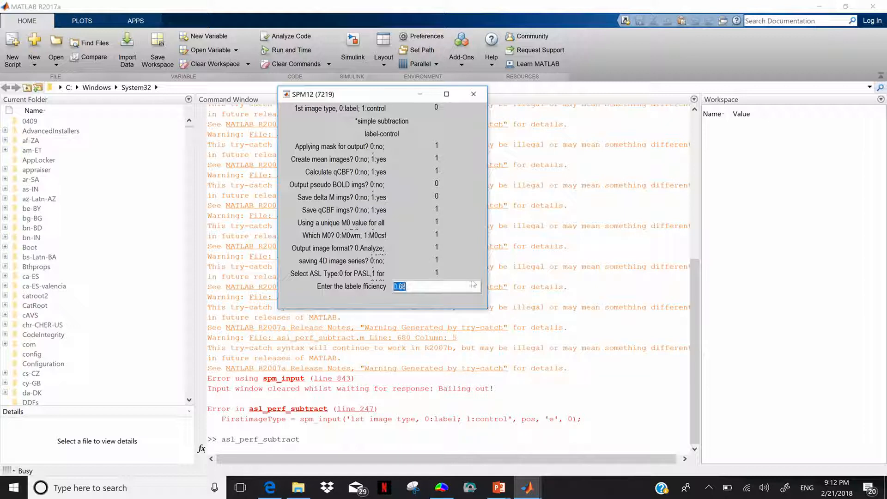
{"action": "key", "text": "Return"}
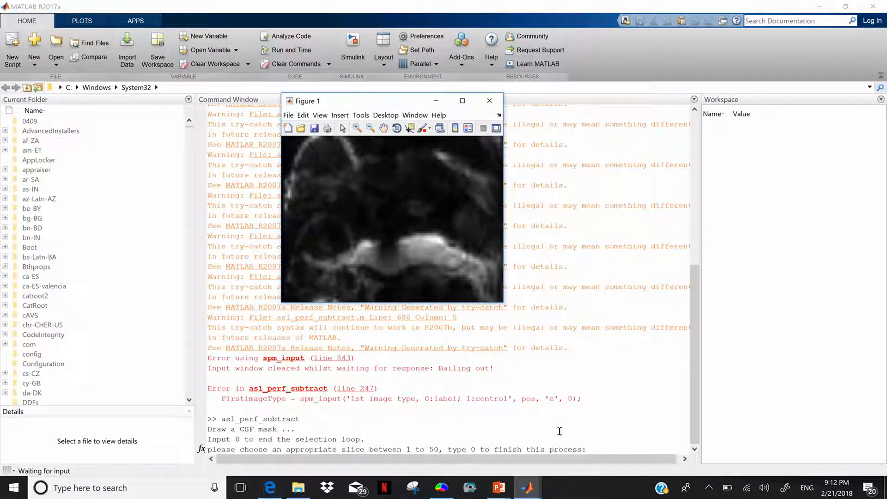
Choose slice 11 for the CSF mask, end the slice selection with 0 and close the figure after the CBF quantification.
{"action": "left_click", "coordinate": [601, 450]}
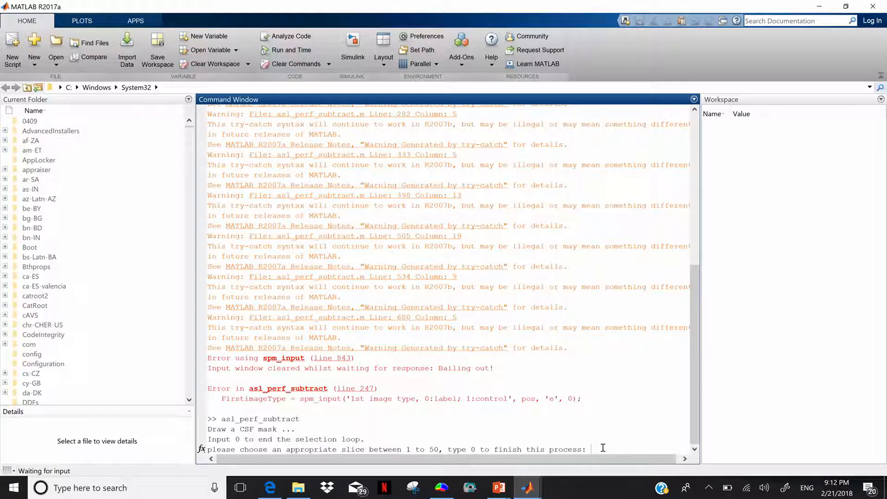
{"action": "type", "text": "11"}
{"action": "key", "text": "Return"}
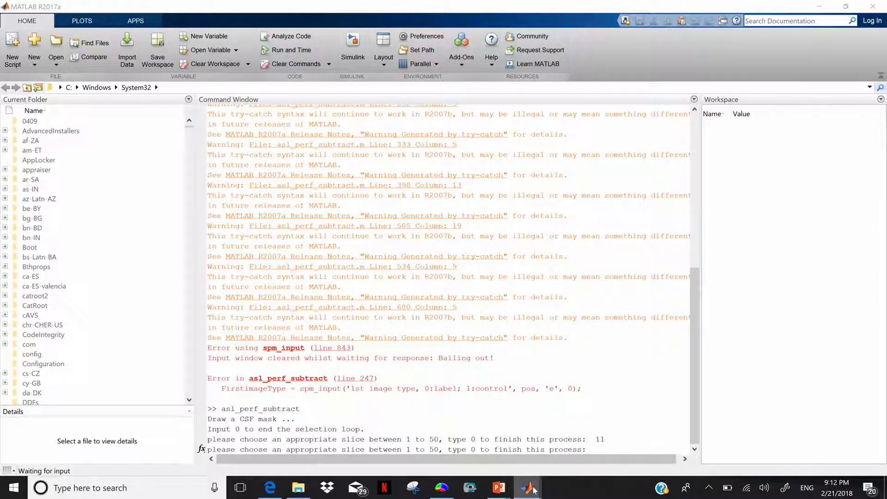
{"action": "mouse_move", "coordinate": [531, 489]}
{"action": "left_click", "coordinate": [601, 422]}
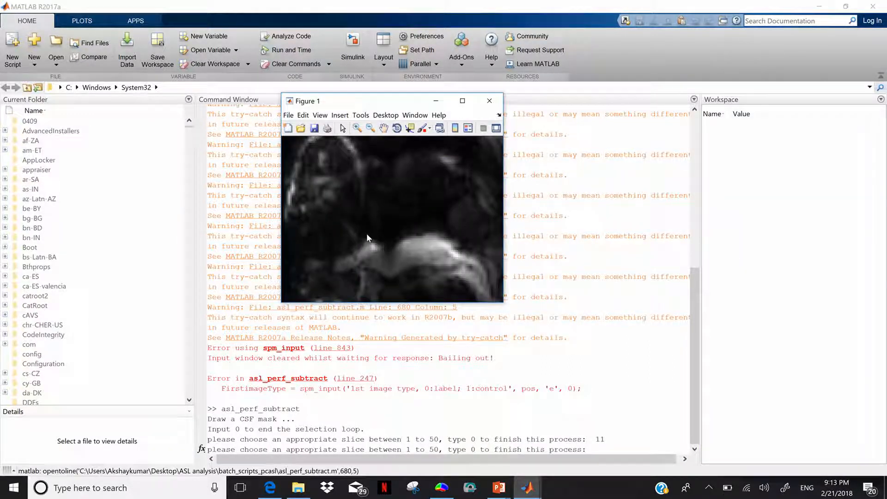
{"action": "left_click", "coordinate": [594, 451]}
{"action": "type", "text": "0"}
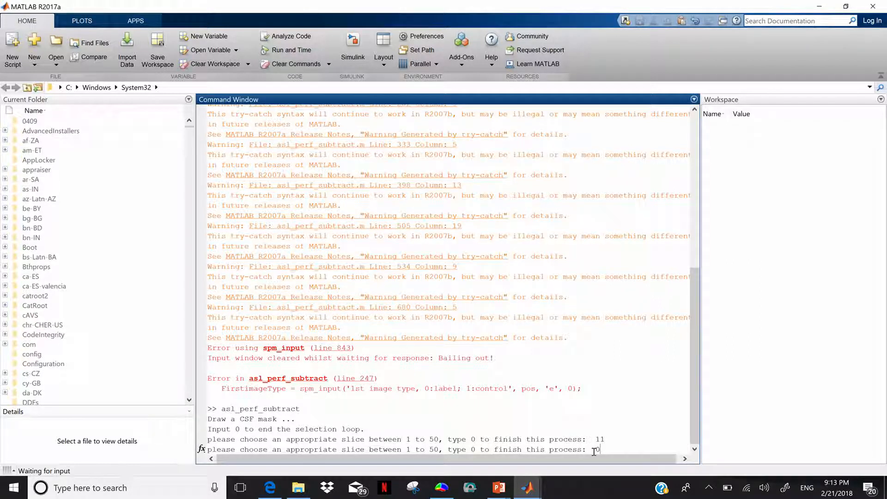
{"action": "key", "text": "Return"}
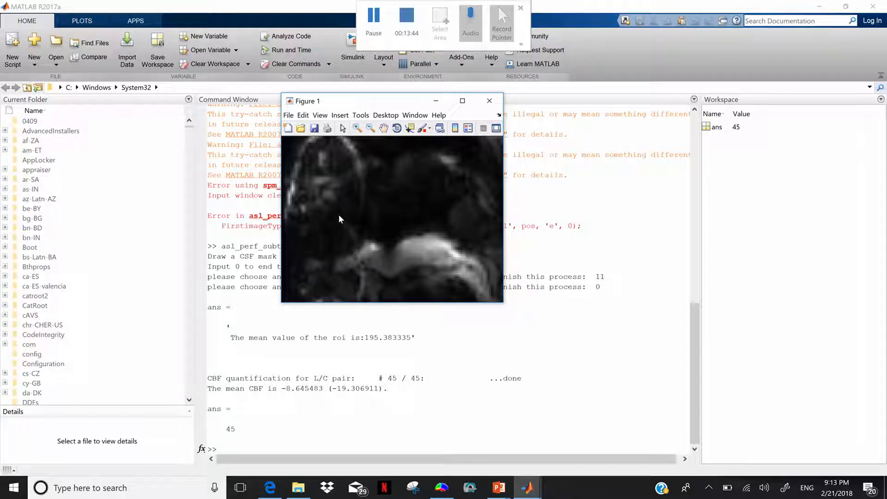
{"action": "left_click", "coordinate": [489, 101]}
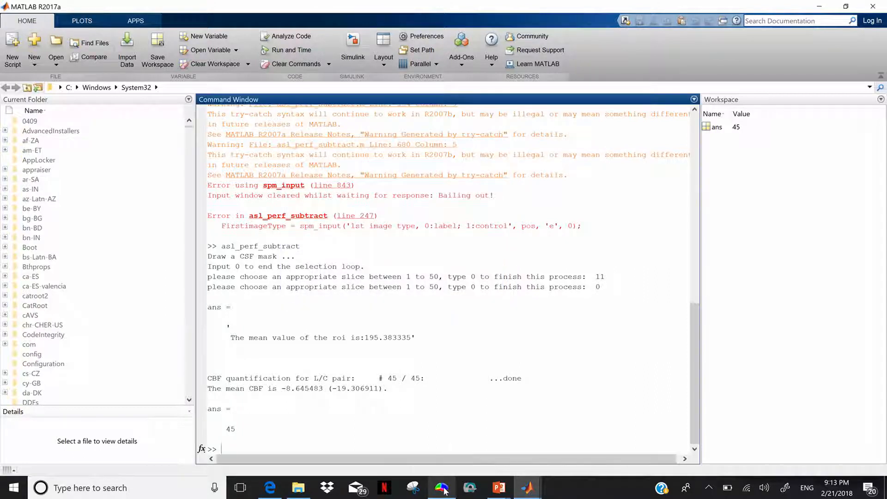
Switch to MRIcron and open the meanCBF_0_20170202_155837 image from the ASL xyz folder in DEMO VIDEO as the background.
{"action": "left_click", "coordinate": [441, 487]}
{"action": "left_click", "coordinate": [160, 137]}
{"action": "left_click", "coordinate": [152, 154]}
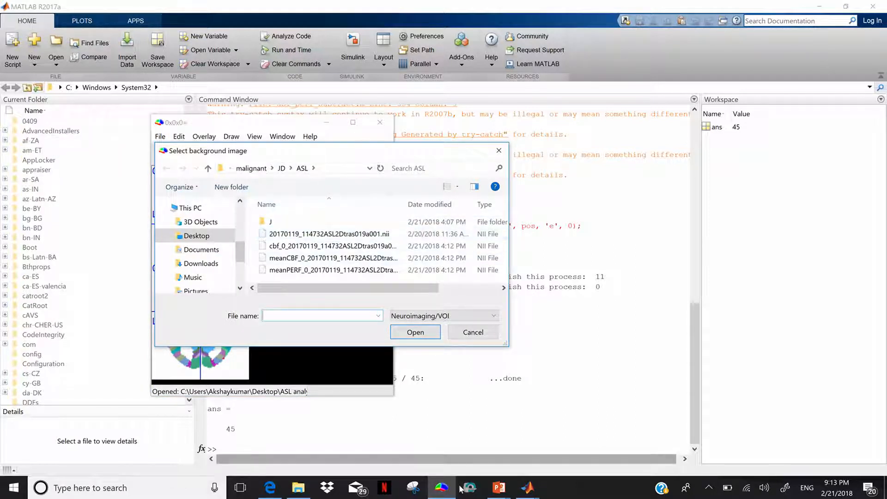
{"action": "left_click", "coordinate": [346, 168]}
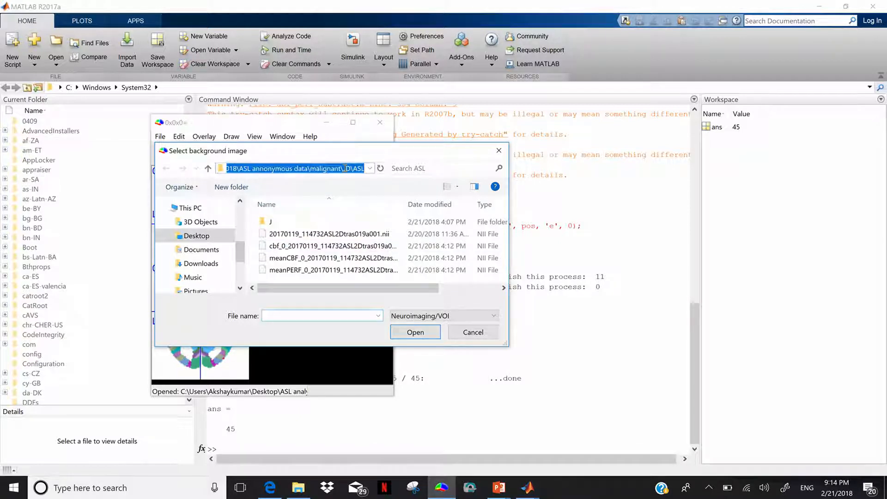
{"action": "type", "text": "C:\\Users\\Akshaykumar\\Desktop\\DEMO VIDEO\\ASL xyz"}
{"action": "key", "text": "Return"}
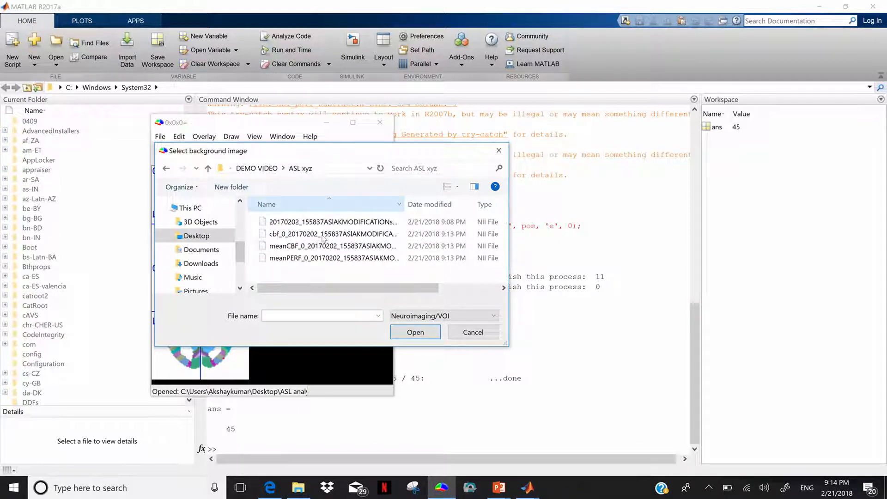
{"action": "left_click", "coordinate": [308, 247]}
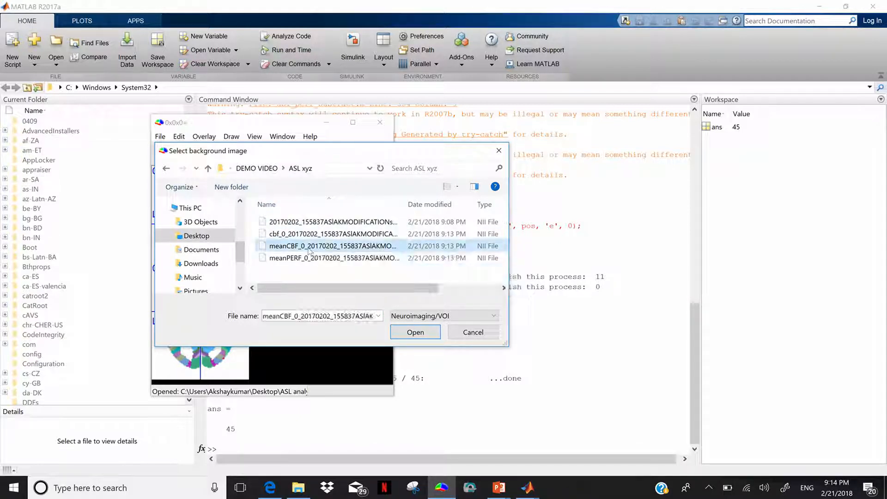
{"action": "left_click", "coordinate": [410, 333]}
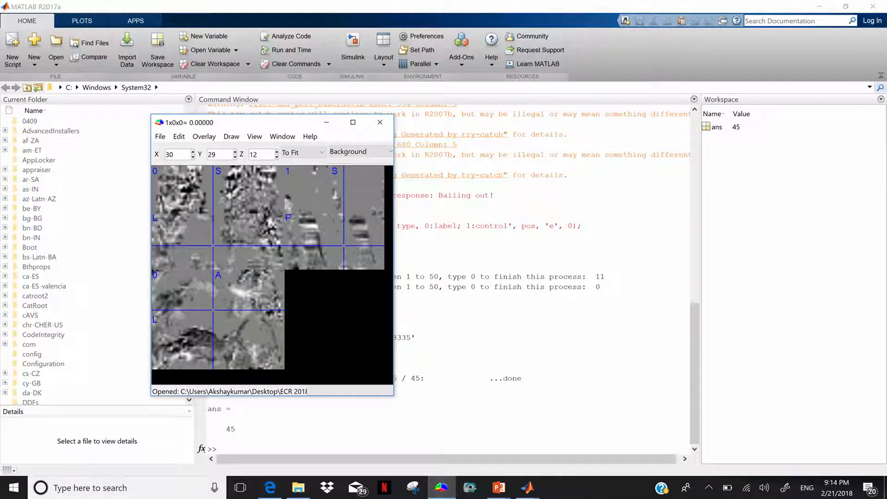
Browse the axial slices of the mean CBF map to Z 42 and place the crosshair on the bright region at X 59, Y 36.
{"action": "left_click", "coordinate": [235, 266]}
{"action": "scroll", "coordinate": [234, 266], "scroll_direction": "up", "scroll_amount": 7}
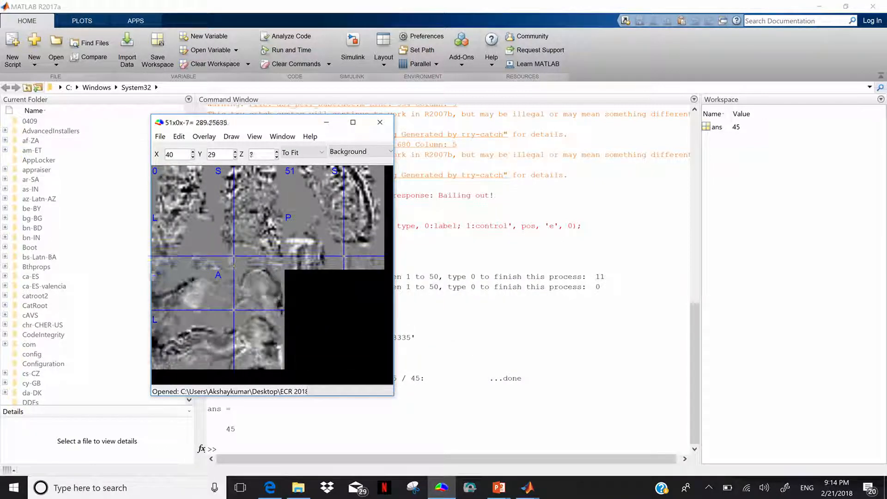
{"action": "scroll", "coordinate": [234, 266], "scroll_direction": "down", "scroll_amount": 6}
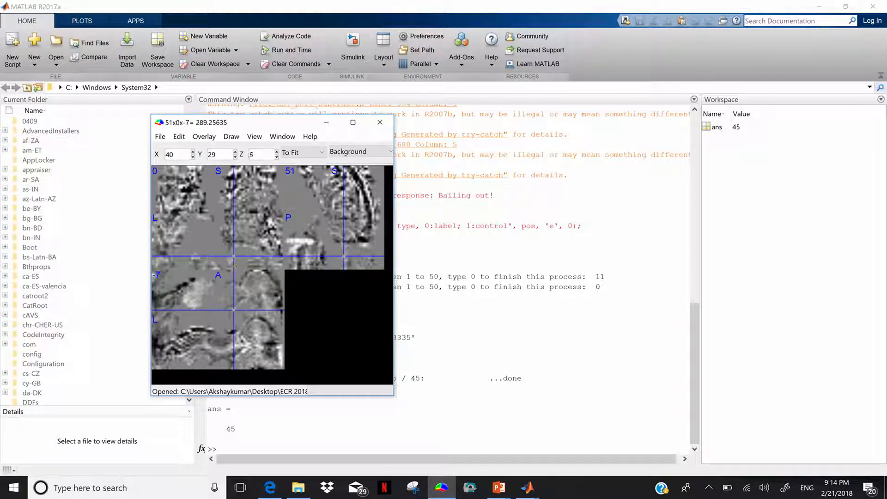
{"action": "scroll", "coordinate": [235, 266], "scroll_direction": "down", "scroll_amount": 6}
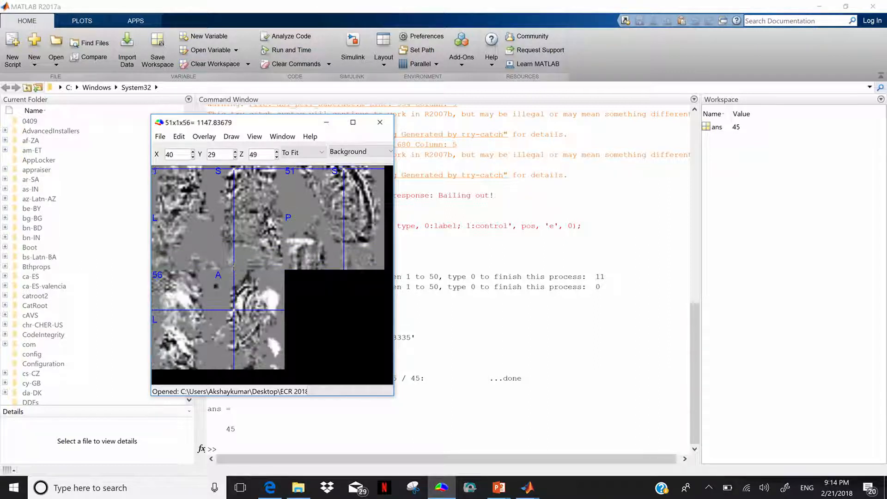
{"action": "scroll", "coordinate": [234, 266], "scroll_direction": "down", "scroll_amount": 4}
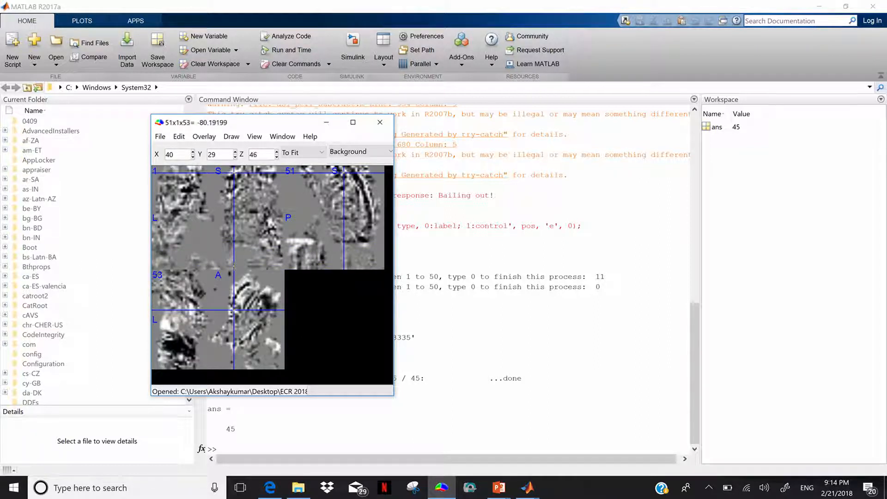
{"action": "scroll", "coordinate": [234, 267], "scroll_direction": "down", "scroll_amount": 2}
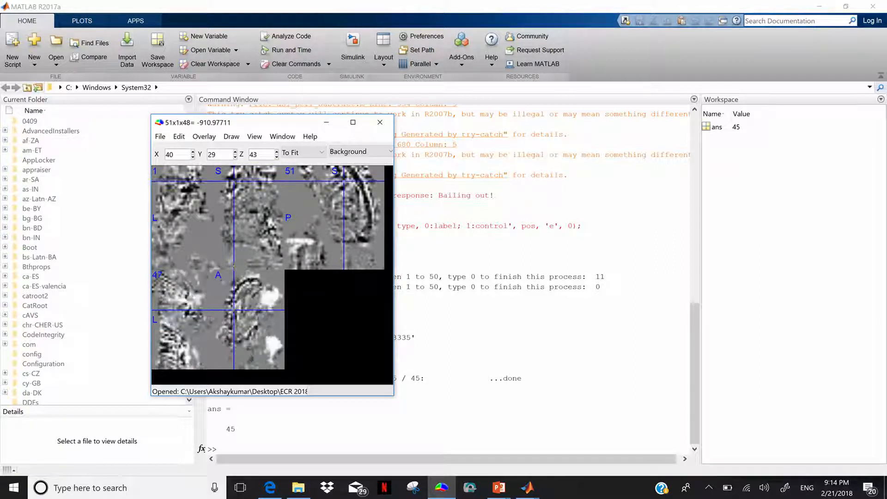
{"action": "scroll", "coordinate": [234, 267], "scroll_direction": "down", "scroll_amount": 1}
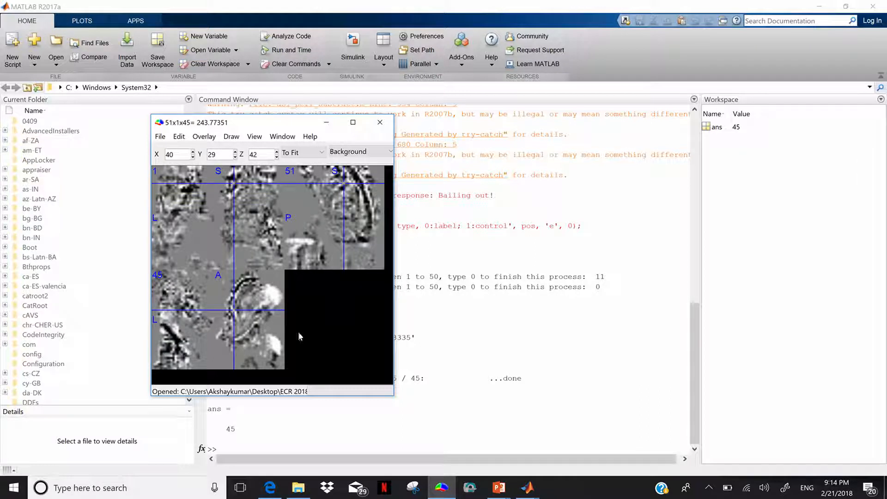
{"action": "left_click", "coordinate": [273, 296]}
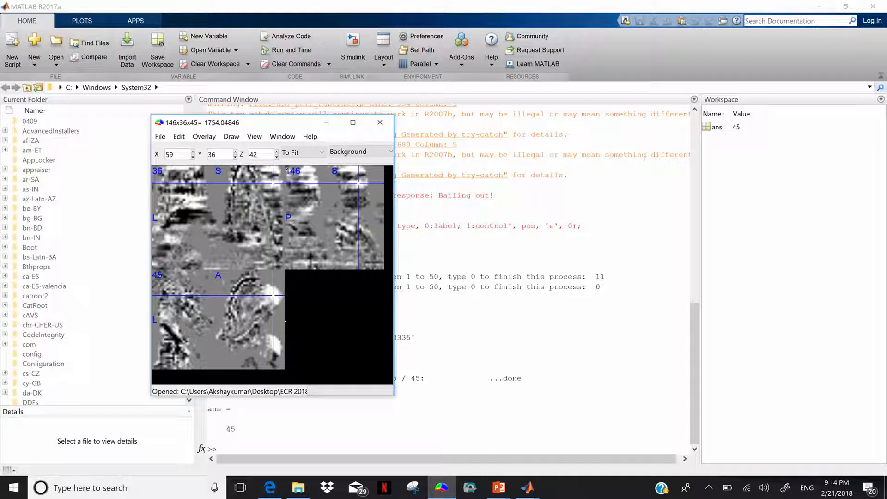
Maximize the viewer and paint a VOI with the Pen tool over the bright region in the axial, sagittal and coronal views.
{"action": "left_click", "coordinate": [352, 122]}
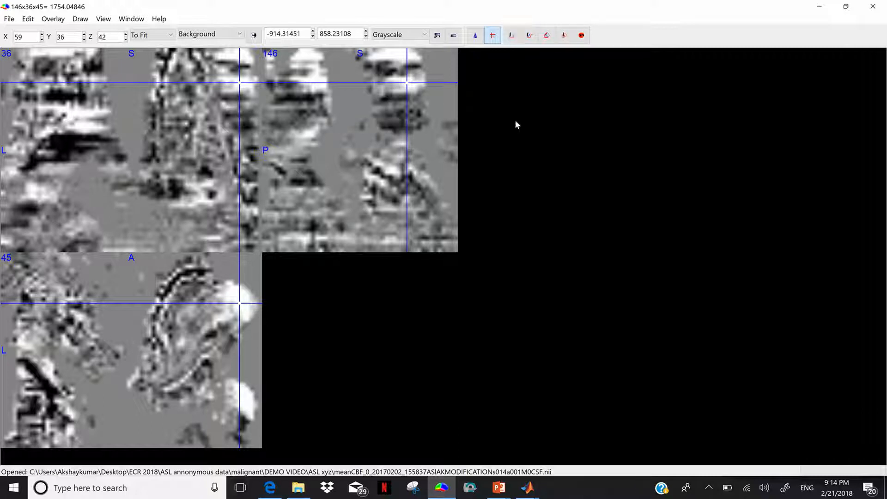
{"action": "left_click_drag", "start_coordinate": [224, 284], "coordinate": [235, 303]}
{"action": "left_click", "coordinate": [516, 38]}
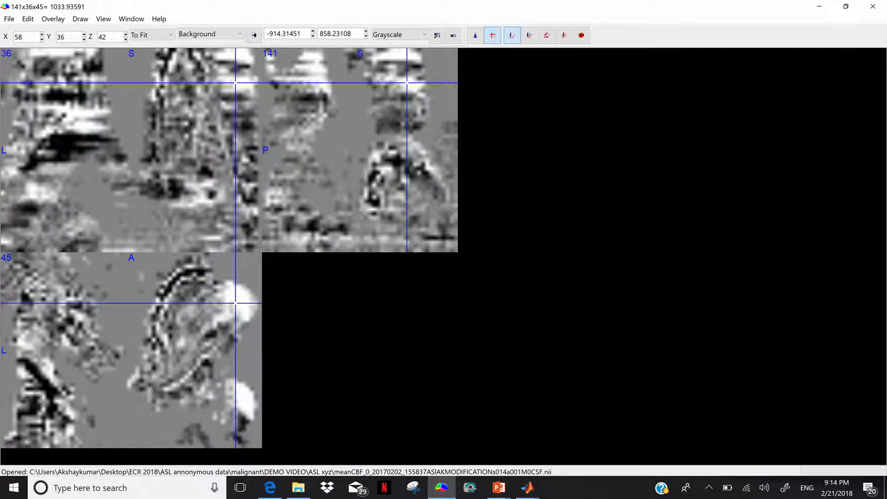
{"action": "mouse_move", "coordinate": [222, 296]}
{"action": "left_mouse_down"}
{"action": "mouse_move", "coordinate": [216, 321]}
{"action": "mouse_move", "coordinate": [254, 304]}
{"action": "mouse_move", "coordinate": [245, 290]}
{"action": "mouse_move", "coordinate": [229, 281]}
{"action": "mouse_move", "coordinate": [243, 311]}
{"action": "mouse_move", "coordinate": [234, 296]}
{"action": "mouse_move", "coordinate": [236, 305]}
{"action": "mouse_move", "coordinate": [244, 296]}
{"action": "mouse_move", "coordinate": [231, 308]}
{"action": "mouse_move", "coordinate": [228, 296]}
{"action": "mouse_move", "coordinate": [241, 290]}
{"action": "mouse_move", "coordinate": [247, 309]}
{"action": "mouse_move", "coordinate": [234, 310]}
{"action": "left_mouse_up"}
{"action": "mouse_move", "coordinate": [404, 91]}
{"action": "left_mouse_down"}
{"action": "mouse_move", "coordinate": [419, 91]}
{"action": "mouse_move", "coordinate": [418, 79]}
{"action": "mouse_move", "coordinate": [403, 81]}
{"action": "left_mouse_up"}
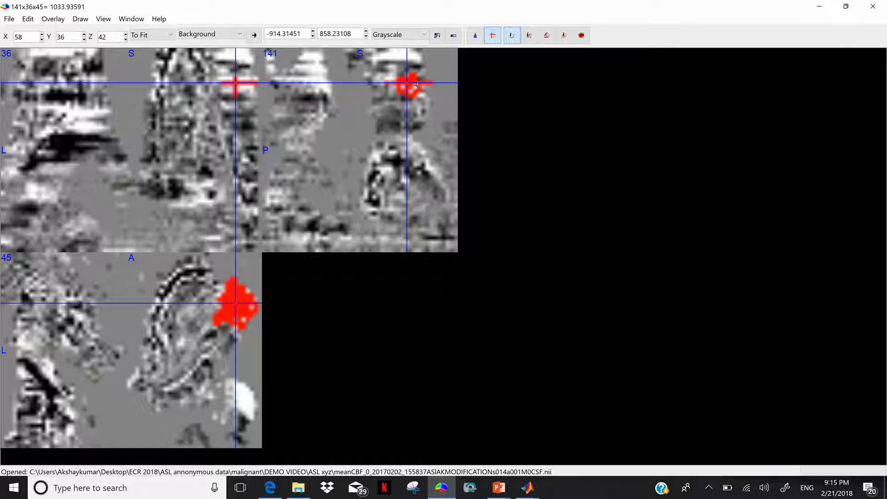
{"action": "left_click_drag", "start_coordinate": [412, 86], "coordinate": [410, 86]}
{"action": "left_click_drag", "start_coordinate": [235, 86], "coordinate": [231, 84]}
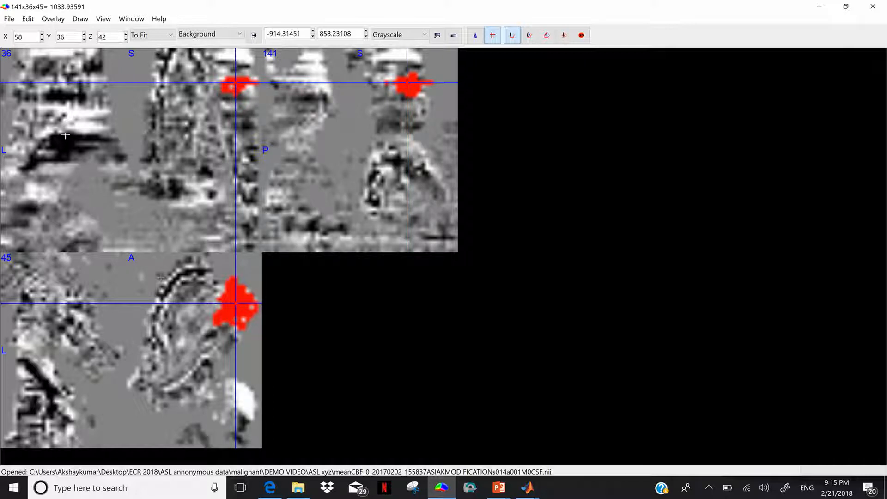
Save the drawn VOI as a NIfTI file named VOI in the ASL xyz folder.
{"action": "left_click", "coordinate": [35, 19]}
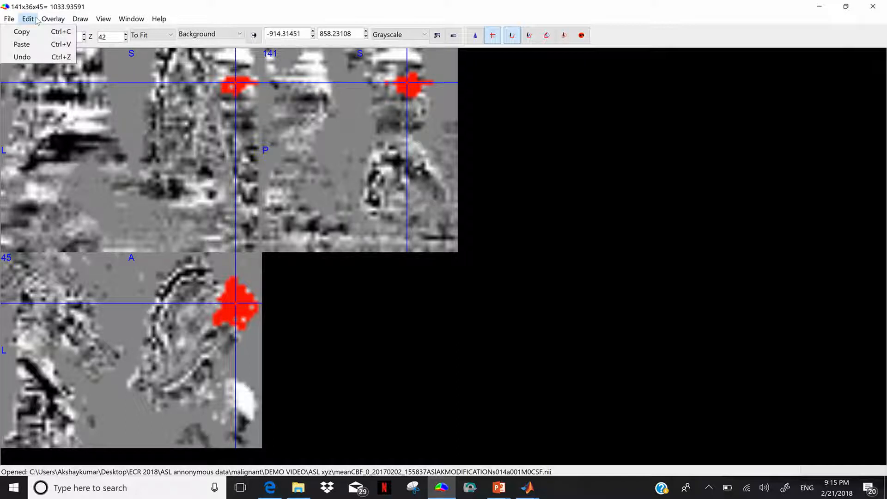
{"action": "mouse_move", "coordinate": [80, 19]}
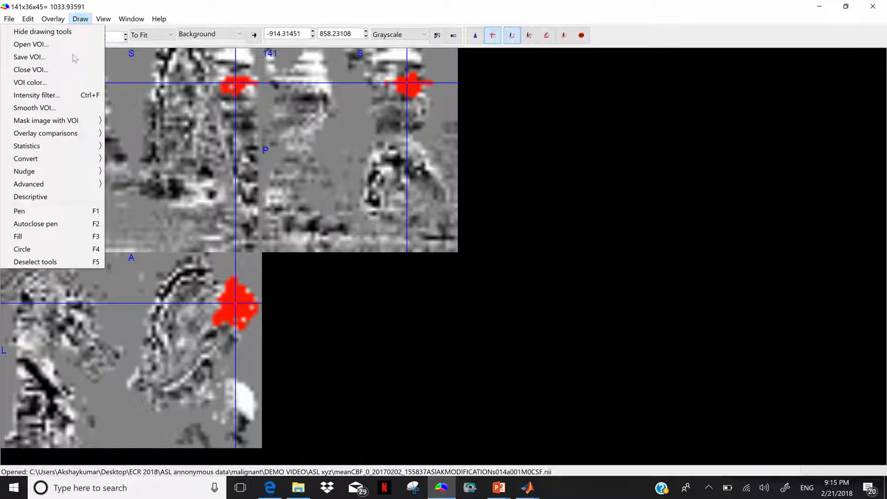
{"action": "left_click", "coordinate": [58, 59]}
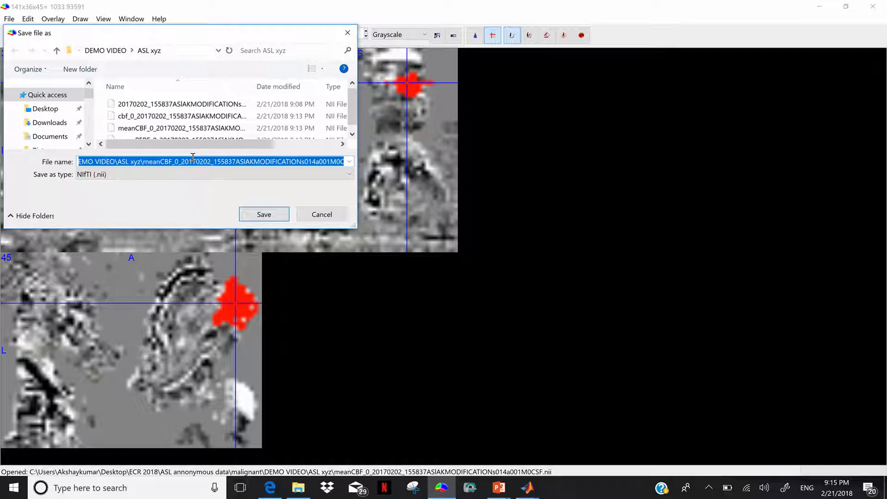
{"action": "type", "text": "VOI"}
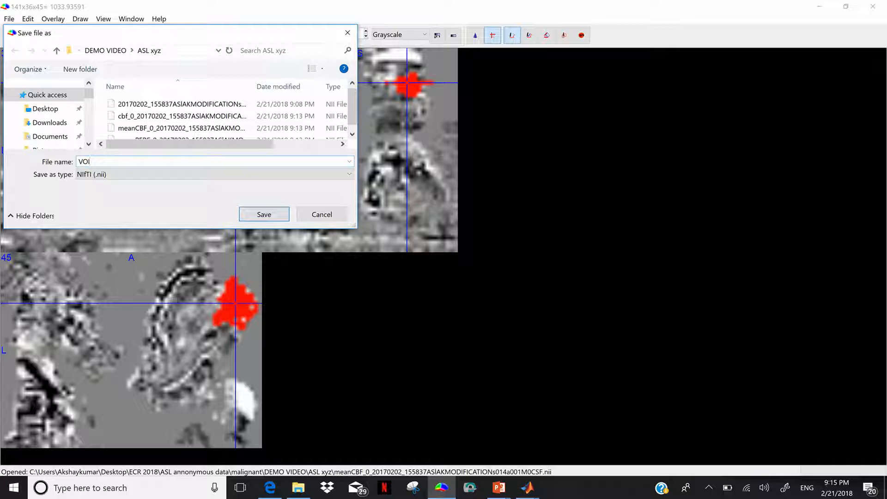
{"action": "key", "text": "Return"}
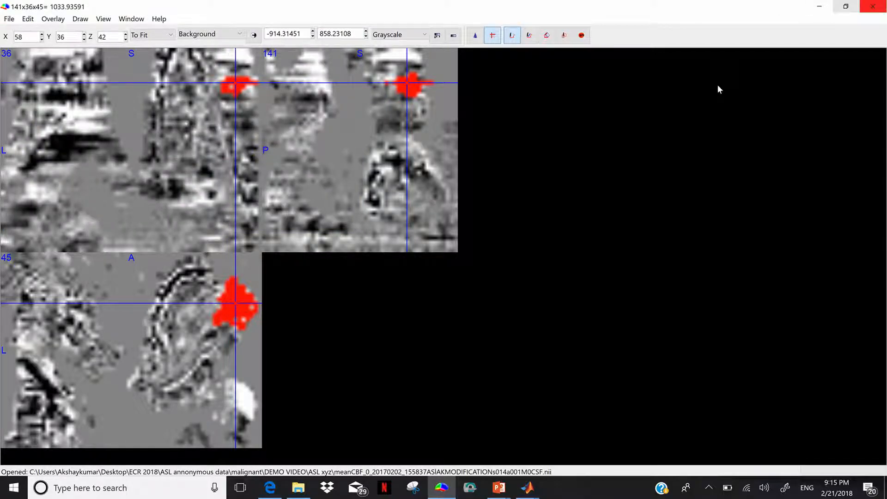
Switch to the Snipping Tool, capture the three slice views with the painted VOI, and close the capture.
{"action": "left_click", "coordinate": [420, 492]}
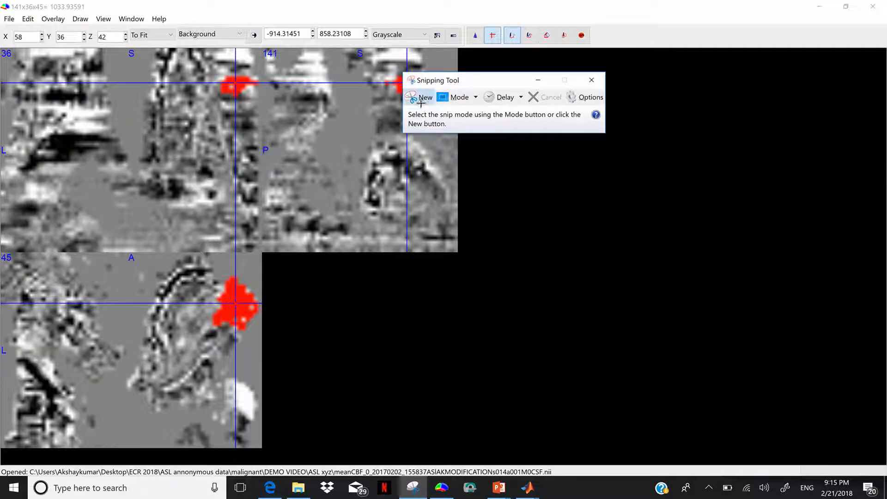
{"action": "left_click", "coordinate": [421, 98]}
{"action": "left_click_drag", "start_coordinate": [2, 6], "coordinate": [481, 466]}
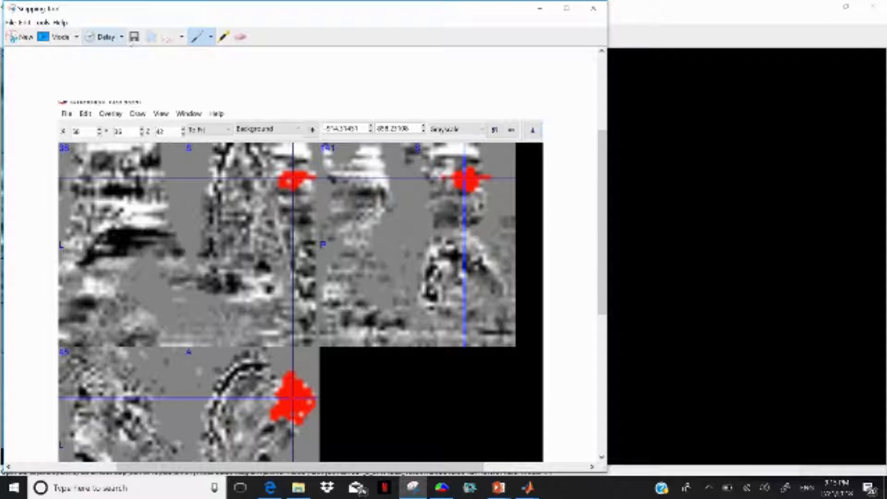
{"action": "left_click", "coordinate": [593, 8]}
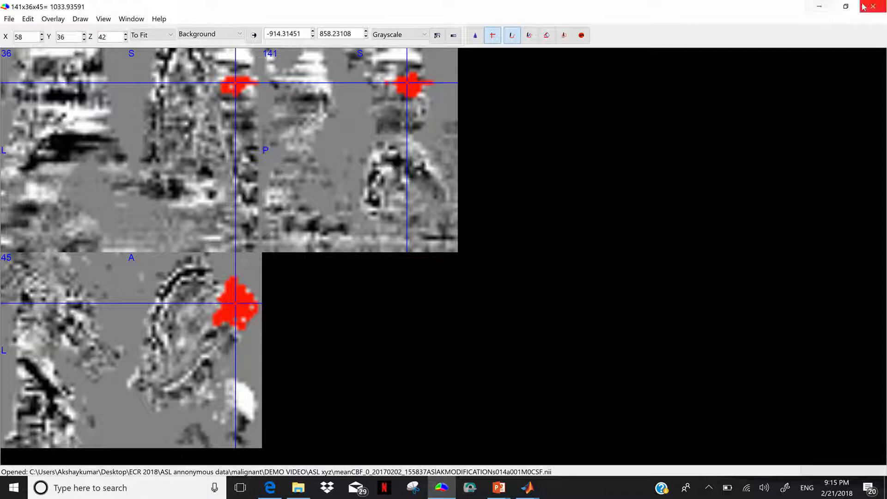
Minimize the viewer to return to MATLAB and run the get_meanroidat command.
{"action": "left_click", "coordinate": [820, 8]}
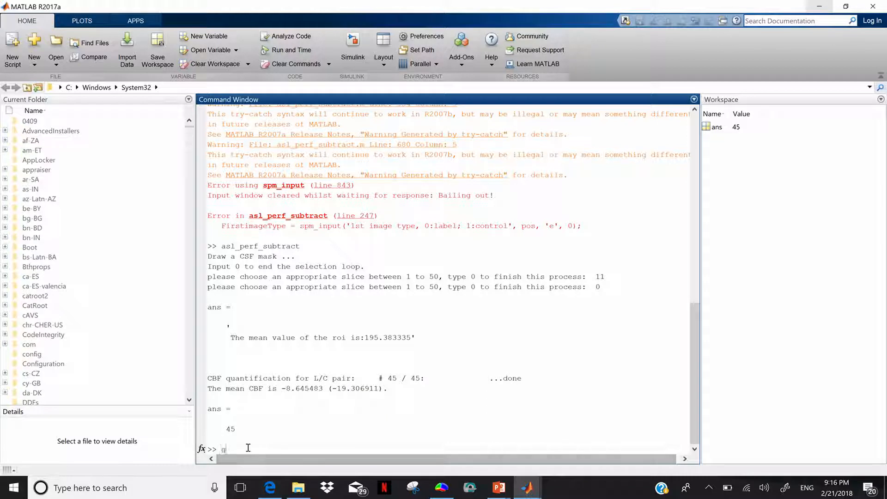
{"action": "type", "text": "get"}
{"action": "key", "text": "Up"}
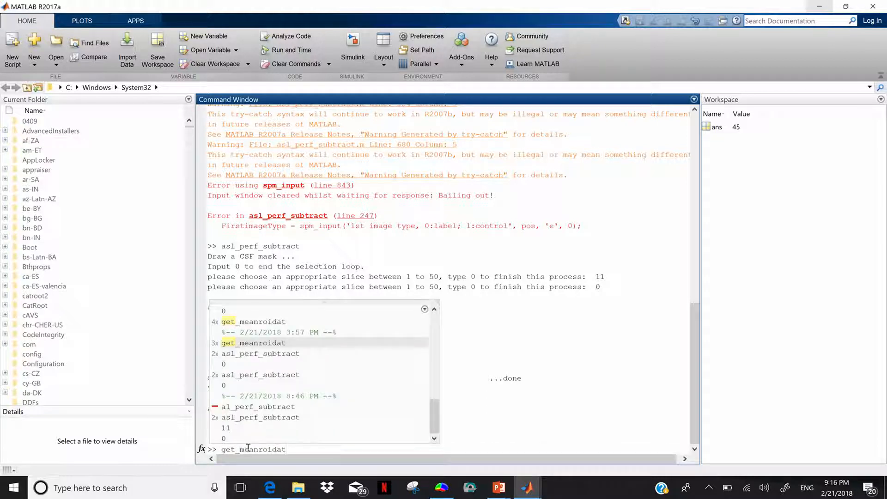
{"action": "key", "text": "Return"}
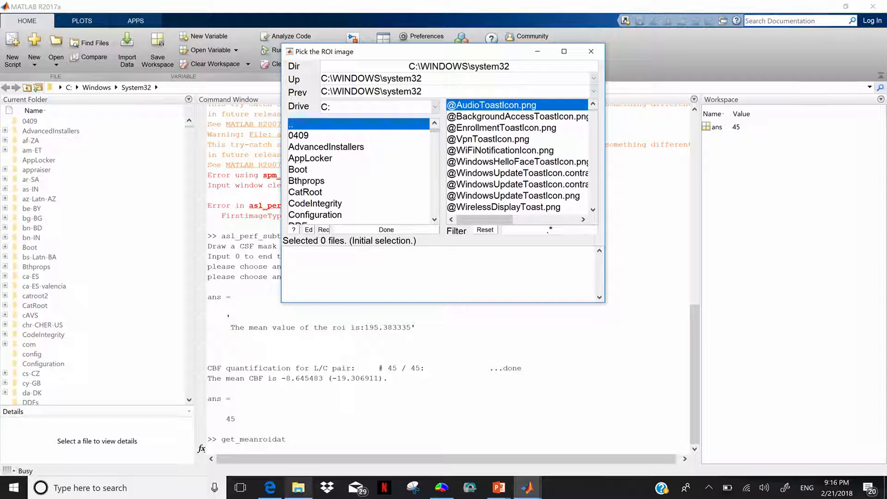
Copy the full path of the ASL xyz folder from File Explorer and return to MATLAB's ROI image selection.
{"action": "mouse_move", "coordinate": [307, 495]}
{"action": "left_click", "coordinate": [298, 439]}
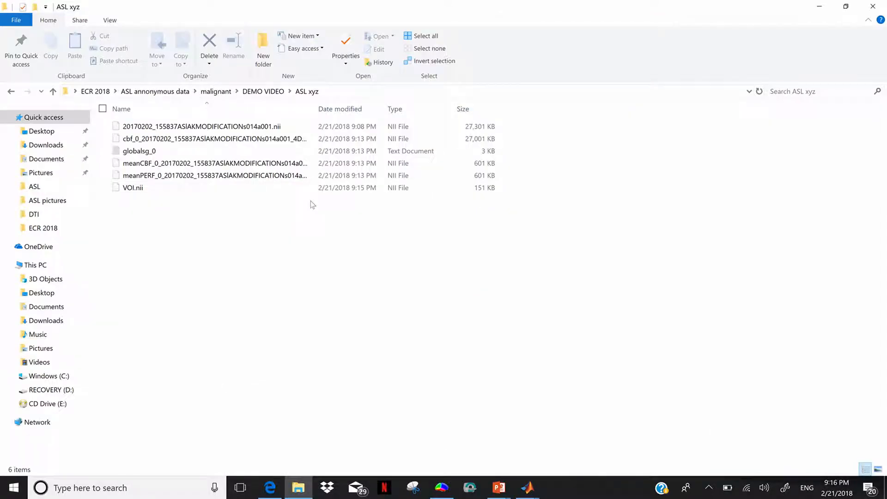
{"action": "left_click", "coordinate": [340, 94]}
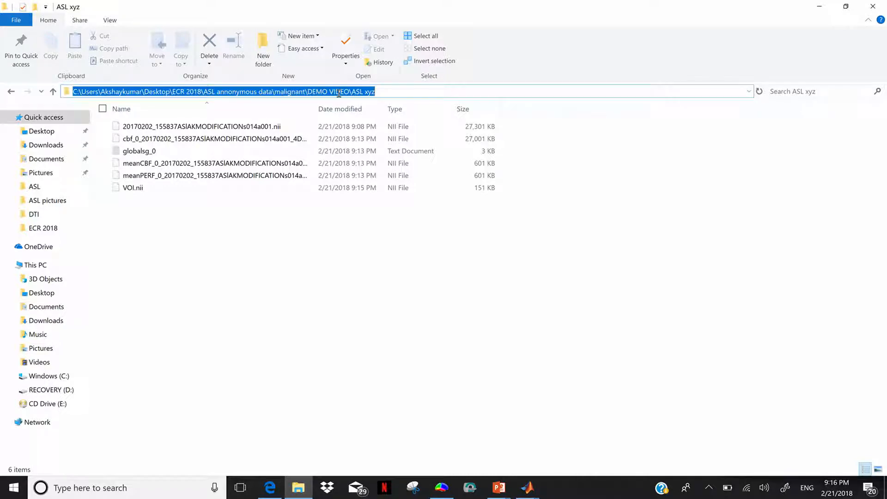
{"action": "left_click", "coordinate": [819, 7]}
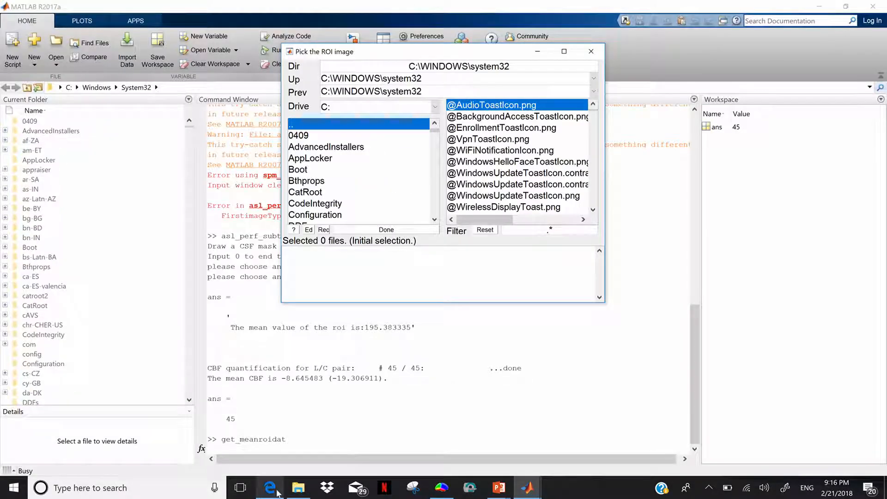
{"action": "left_click", "coordinate": [276, 491]}
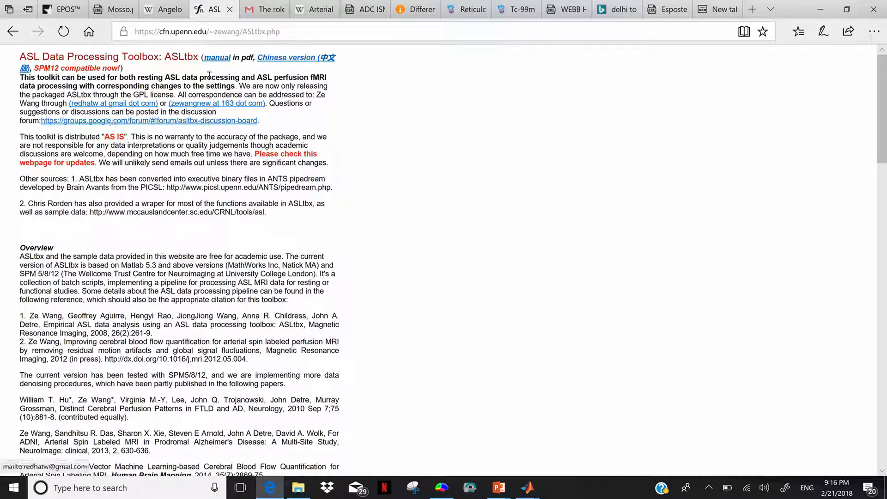
{"action": "scroll", "coordinate": [279, 203], "scroll_direction": "down", "scroll_amount": 3}
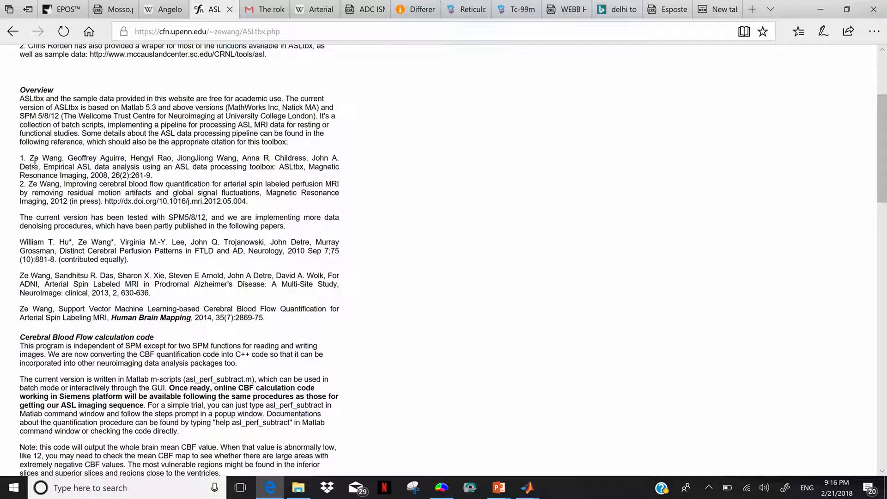
{"action": "left_click", "coordinate": [270, 488]}
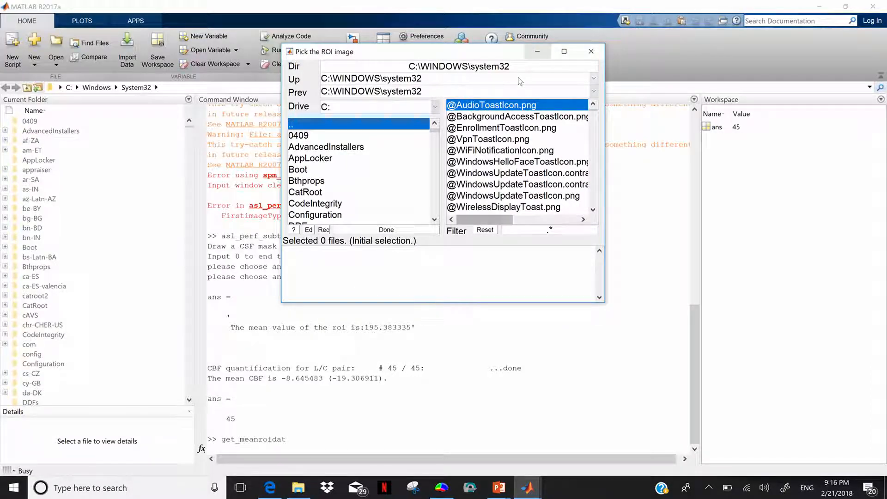
Set the ROI image directory to the ASL xyz folder in DEMO VIDEO using the copied path.
{"action": "left_click_drag", "start_coordinate": [519, 66], "coordinate": [402, 70]}
{"action": "key", "text": "ctrl+v"}
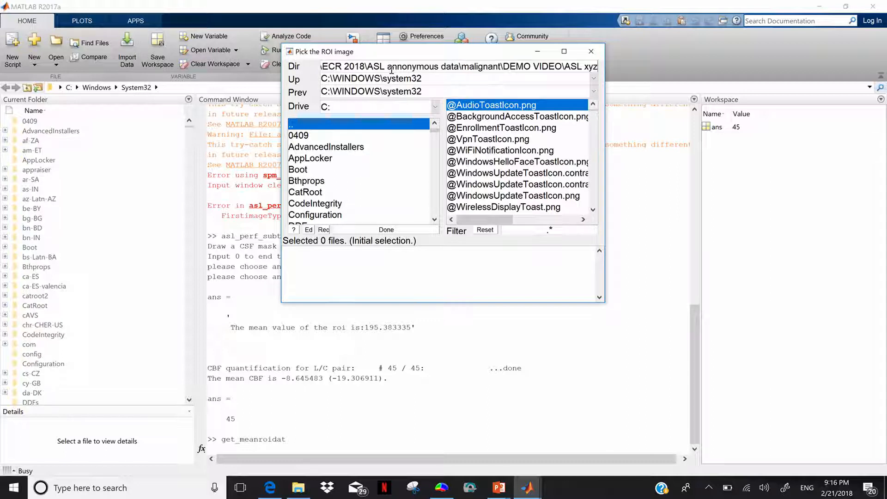
{"action": "key", "text": "Return"}
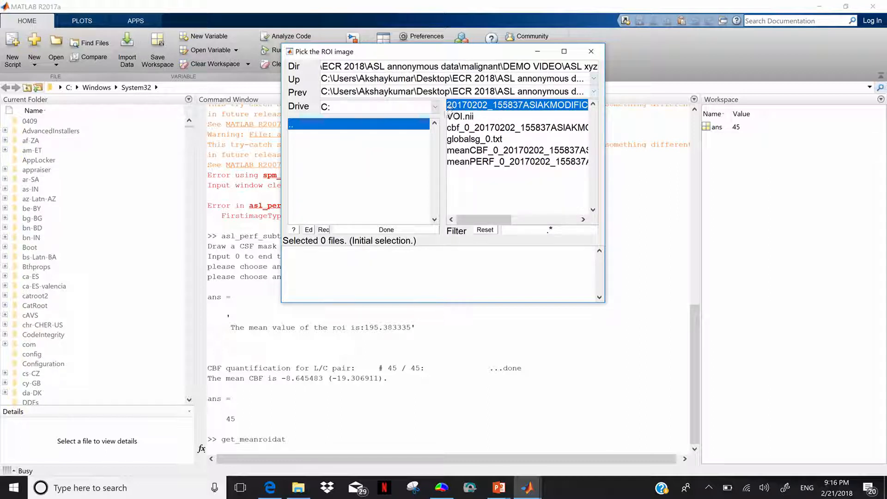
Choose VOI.nii as the ROI image, then pick the meanCBF image in the ASL xyz folder as the source image.
{"action": "left_click", "coordinate": [457, 116]}
{"action": "left_click", "coordinate": [409, 230]}
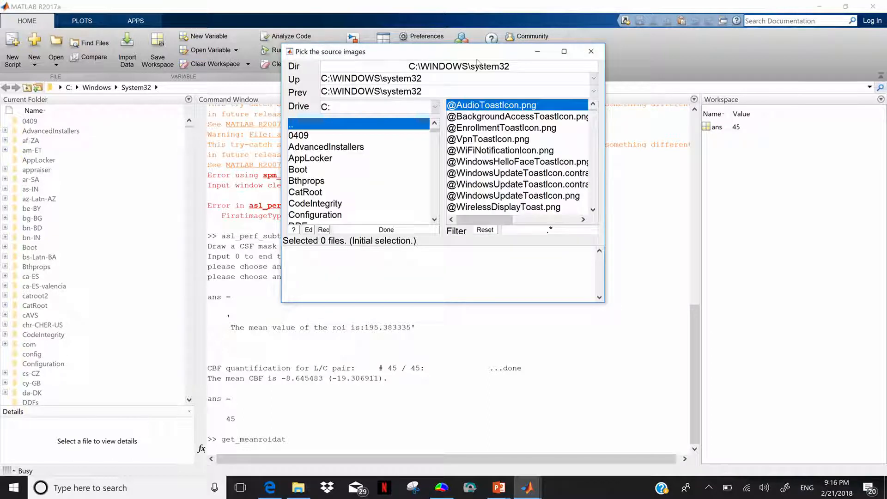
{"action": "left_click_drag", "start_coordinate": [526, 65], "coordinate": [386, 66]}
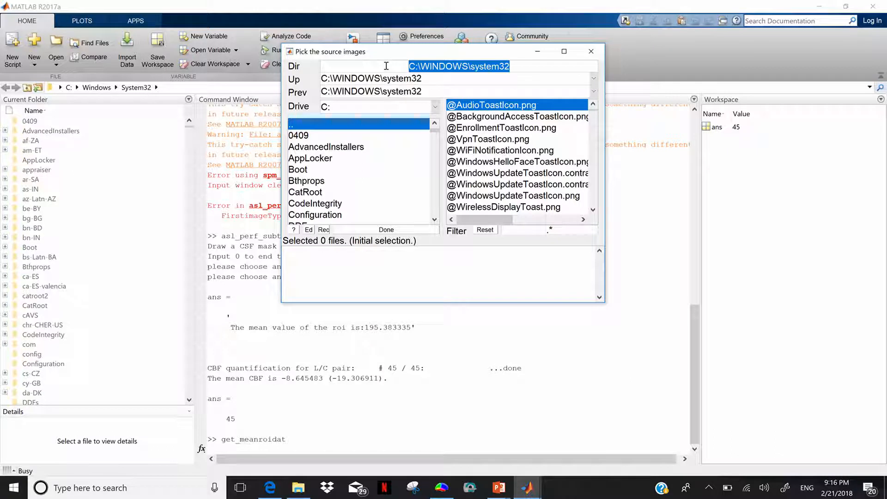
{"action": "type", "text": "C:\\Users\\Akshaykumar\\Desktop\\ECR 2018\\ASL annonymous data\\malignant\\DEMO VIDEO\\ASL xyz"}
{"action": "key", "text": "Return"}
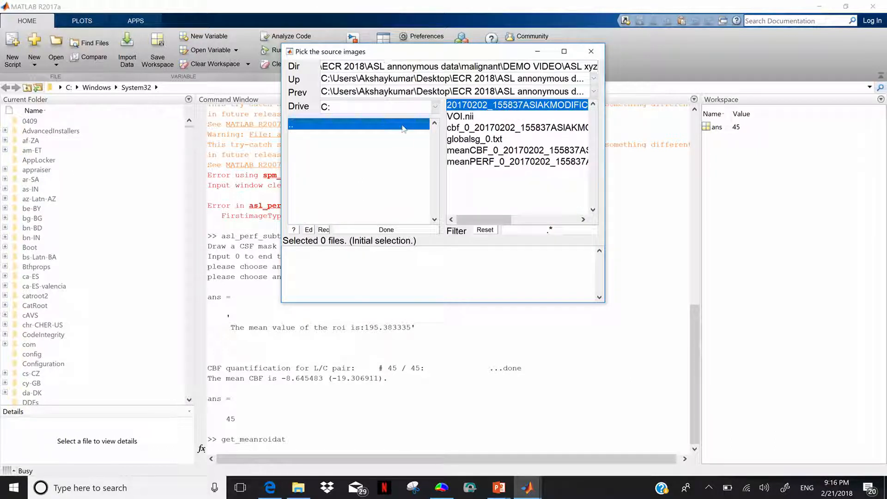
{"action": "left_click", "coordinate": [502, 150]}
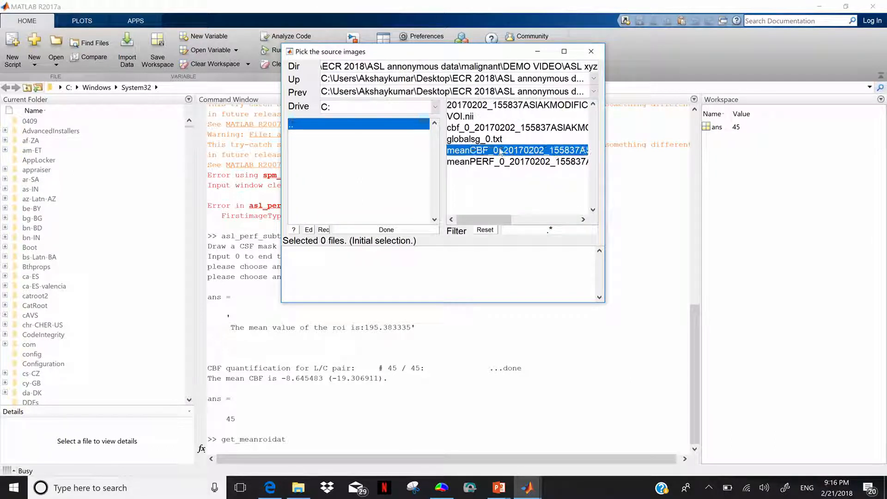
{"action": "left_click", "coordinate": [393, 231]}
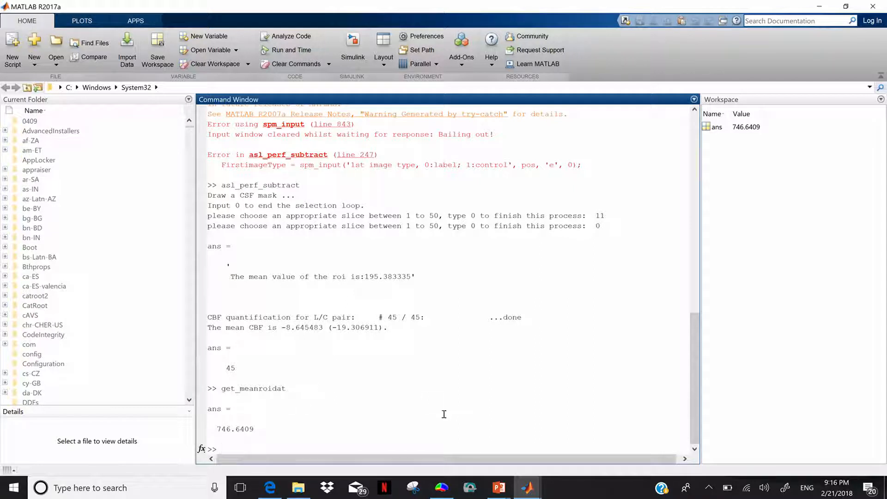
Switch to MRIcron, close the Snipping Tool capture of the slice views, and minimize the viewer to return to MATLAB.
{"action": "left_click", "coordinate": [442, 489]}
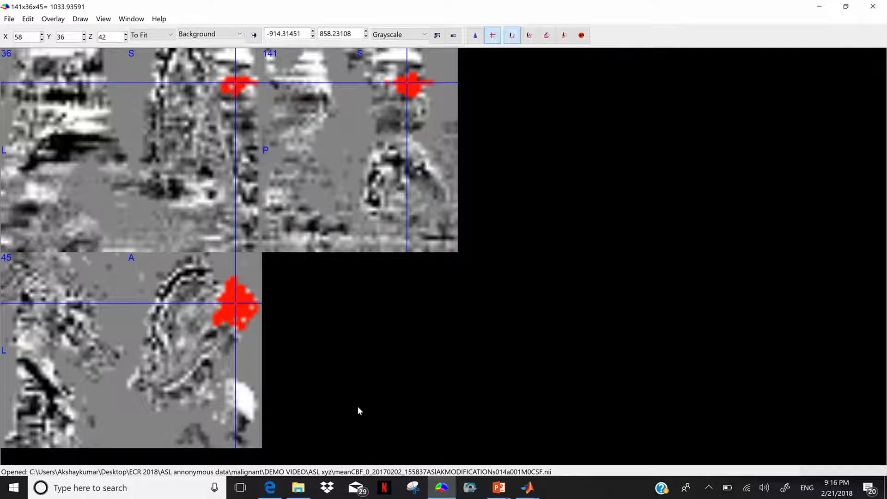
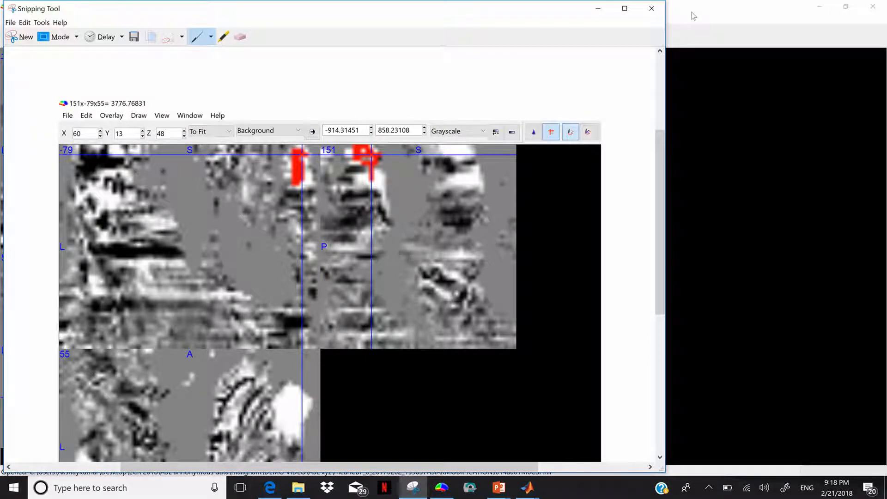
{"action": "left_click", "coordinate": [656, 9]}
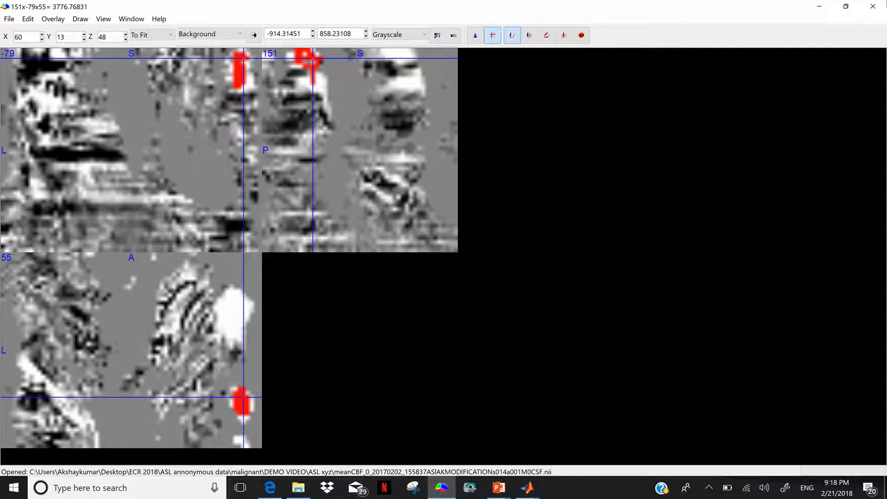
{"action": "left_click", "coordinate": [819, 6]}
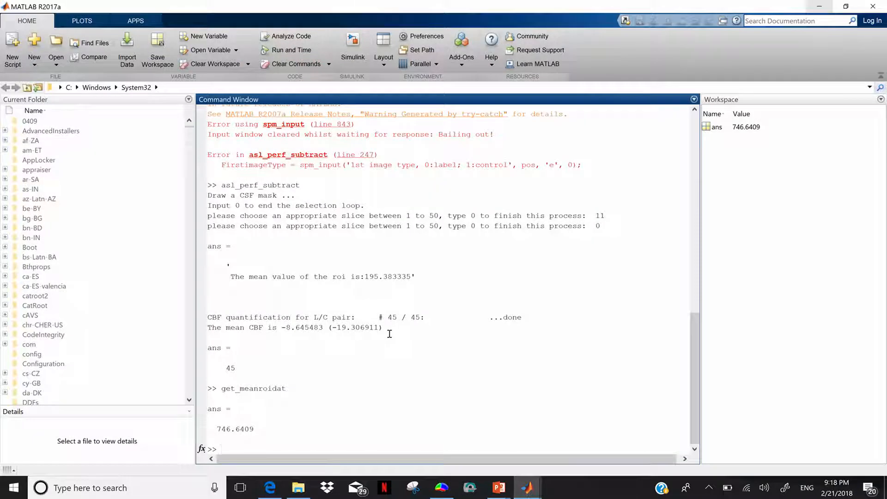
Run the get_meanroidat command again in MATLAB.
{"action": "type", "text": "g"}
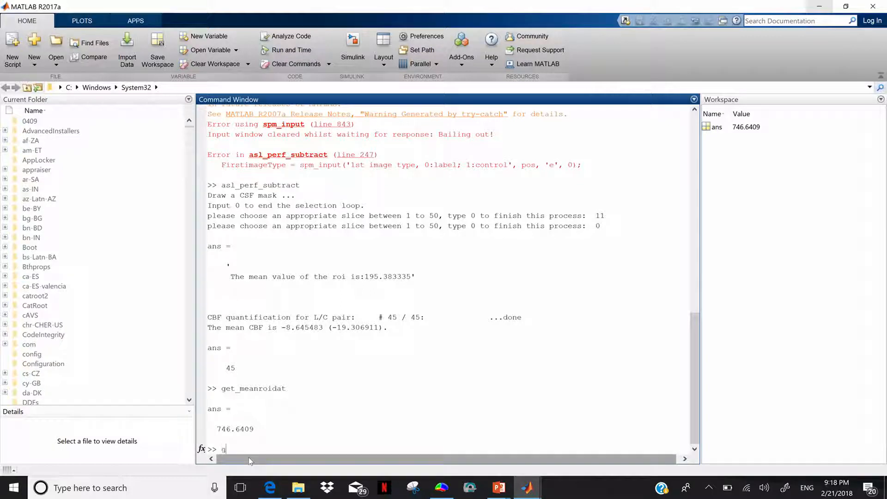
{"action": "type", "text": "et"}
{"action": "key", "text": "Up"}
{"action": "key", "text": "Return"}
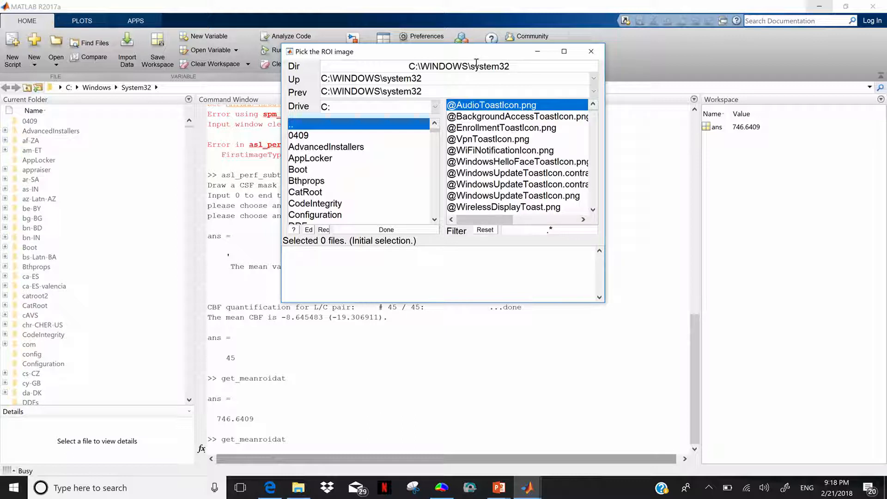
Set the ROI image directory to the ASL xyz folder using its path from File Explorer, and choose LN.nii as the ROI image.
{"action": "left_click_drag", "start_coordinate": [512, 64], "coordinate": [393, 67]}
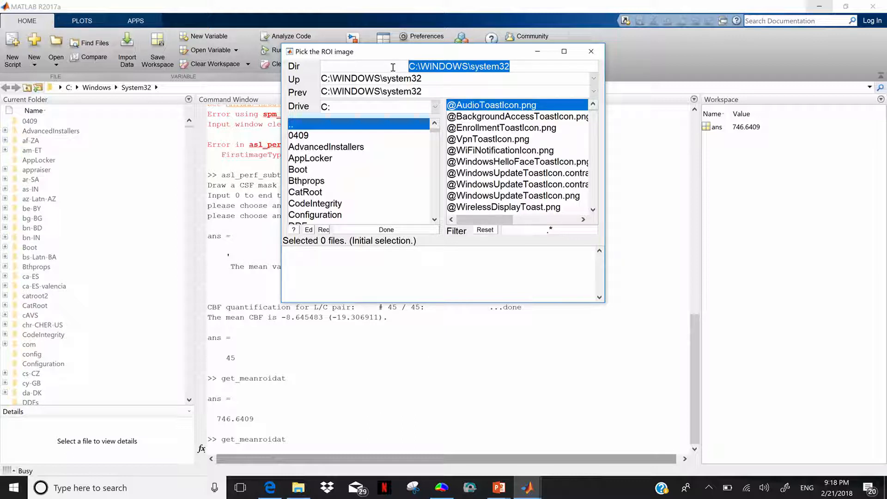
{"action": "left_click", "coordinate": [298, 487]}
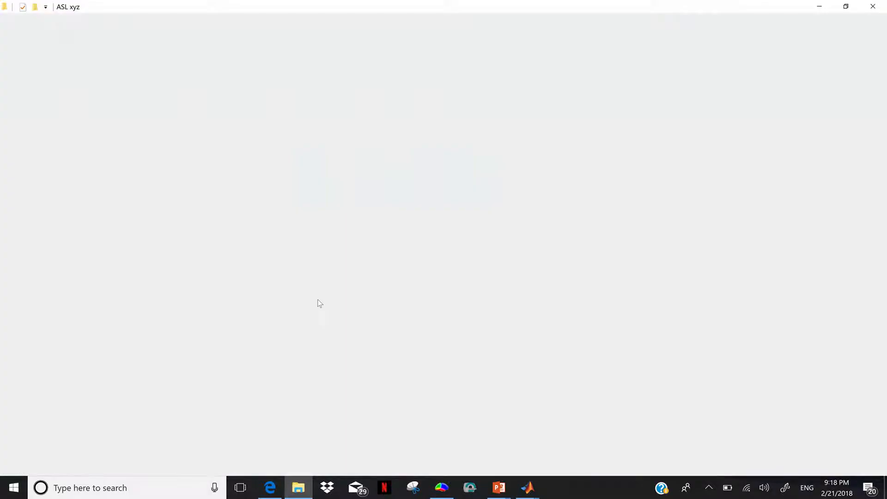
{"action": "left_click", "coordinate": [384, 91]}
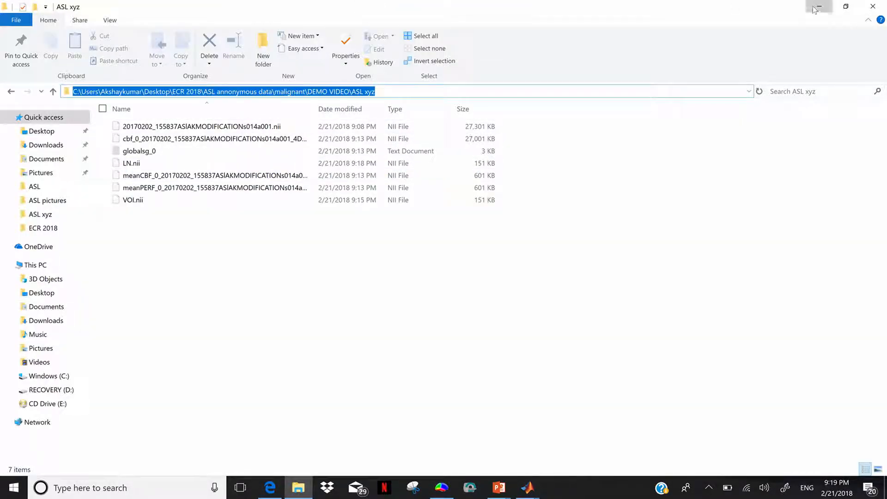
{"action": "key", "text": "alt+Tab"}
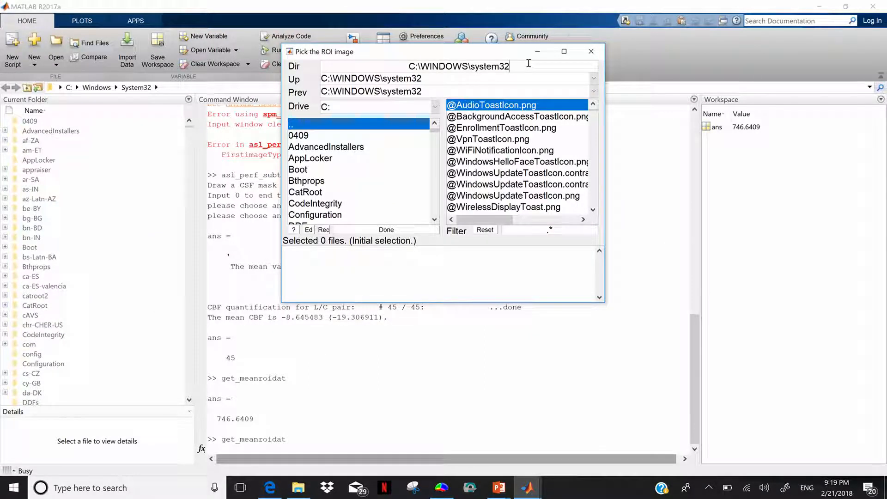
{"action": "type", "text": "C:\\Users\\Akshaykumar\\Desktop\\ECR 2018\\ASL anonymous data\\malignant\\DEMO VIDEO\\ASL xyz"}
{"action": "key", "text": "Return"}
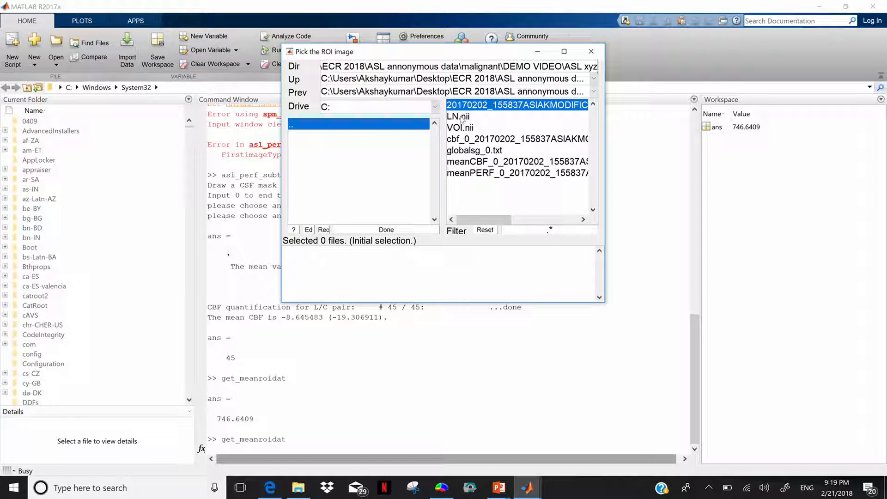
{"action": "left_click", "coordinate": [462, 117]}
{"action": "left_click", "coordinate": [394, 231]}
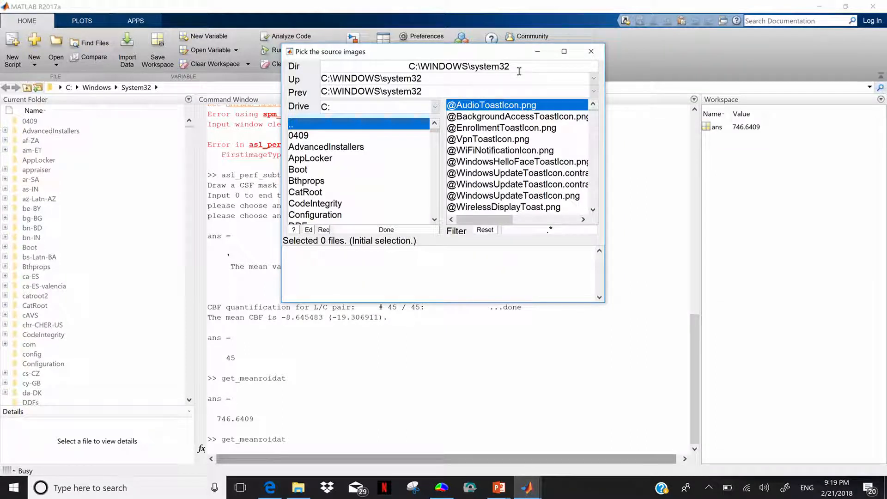
Set the source image directory to the ASL xyz folder and pick the meanCBF image for the LN region's mean.
{"action": "double_click", "coordinate": [403, 64]}
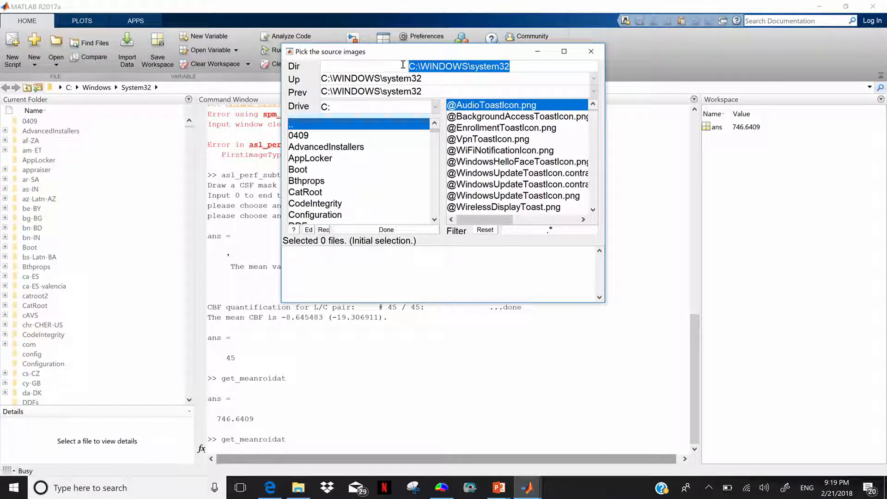
{"action": "key", "text": "ctrl+v"}
{"action": "key", "text": "Return"}
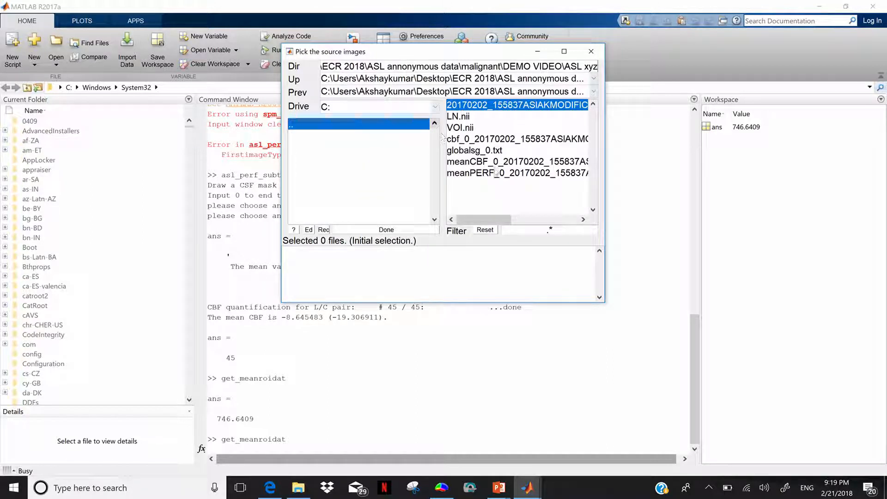
{"action": "left_click", "coordinate": [494, 165]}
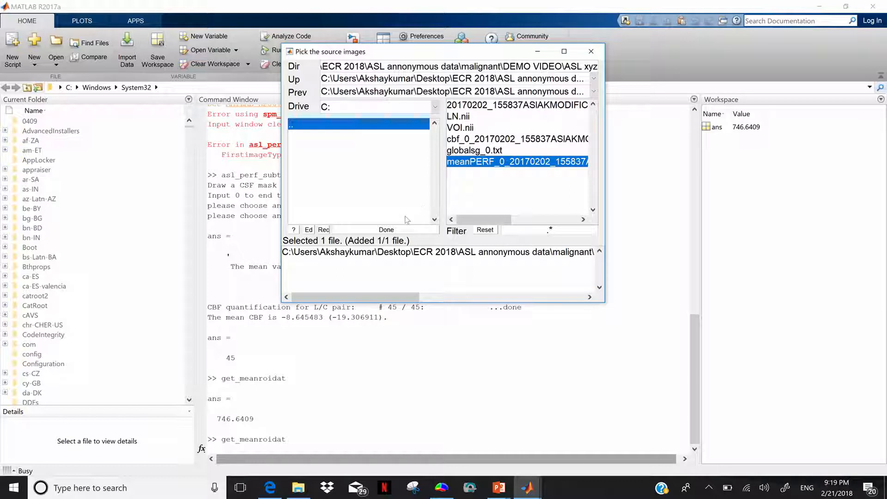
{"action": "left_click", "coordinate": [386, 230]}
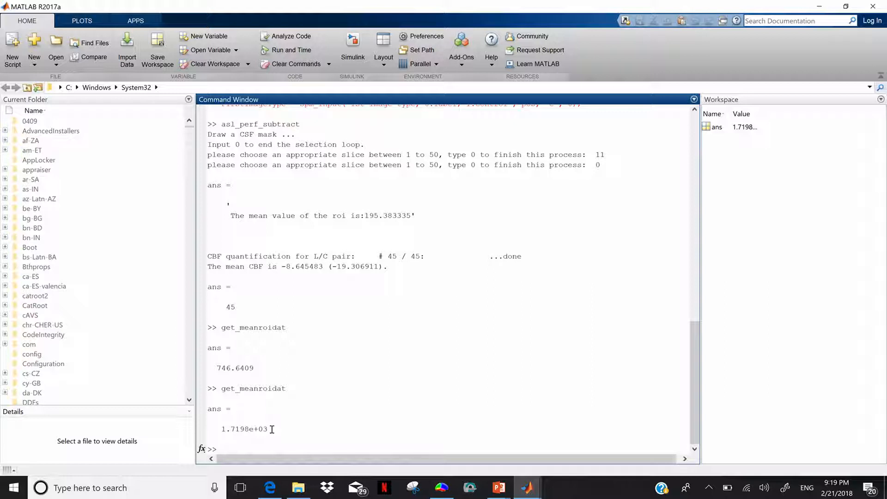
Capture the command output with both get_meanroidat results in the Snipping Tool and save the snip.
{"action": "left_click_drag", "start_coordinate": [272, 429], "coordinate": [212, 408]}
{"action": "left_click", "coordinate": [294, 425]}
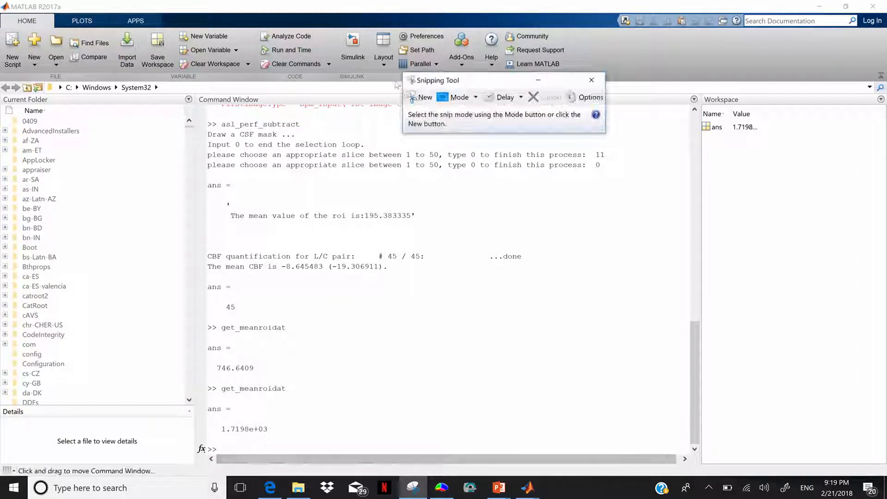
{"action": "left_click", "coordinate": [417, 98]}
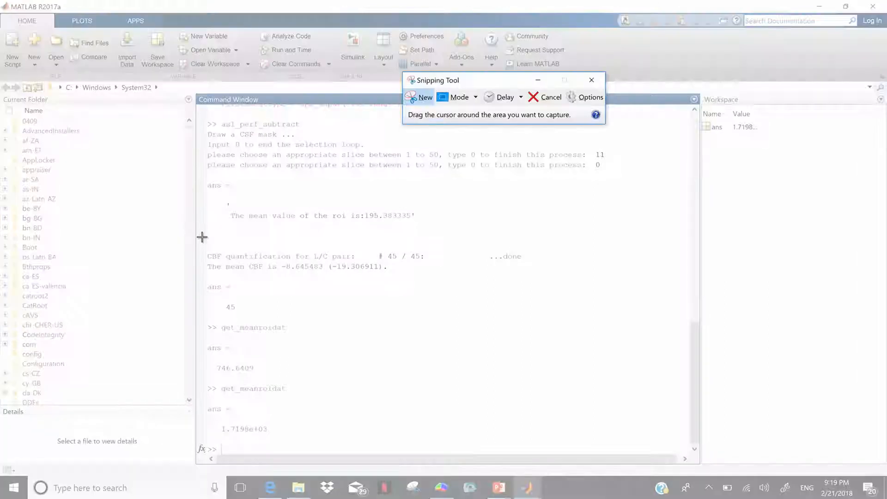
{"action": "left_click_drag", "start_coordinate": [202, 117], "coordinate": [677, 443]}
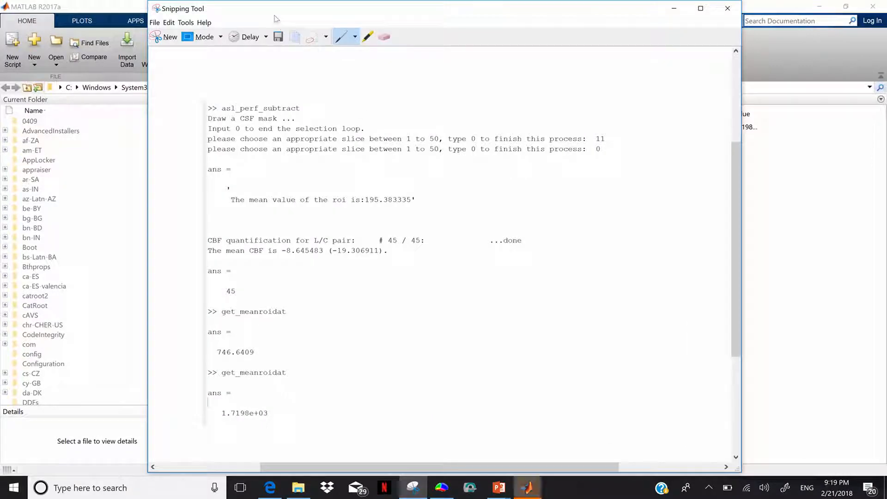
{"action": "left_click", "coordinate": [279, 40]}
Circle the last get_meanroidat result in the snip, erase the circle, and close the snip without saving the changes.
{"action": "mouse_move", "coordinate": [233, 427]}
{"action": "left_mouse_down"}
{"action": "mouse_move", "coordinate": [242, 429]}
{"action": "mouse_move", "coordinate": [206, 422]}
{"action": "mouse_move", "coordinate": [265, 413]}
{"action": "left_mouse_up"}
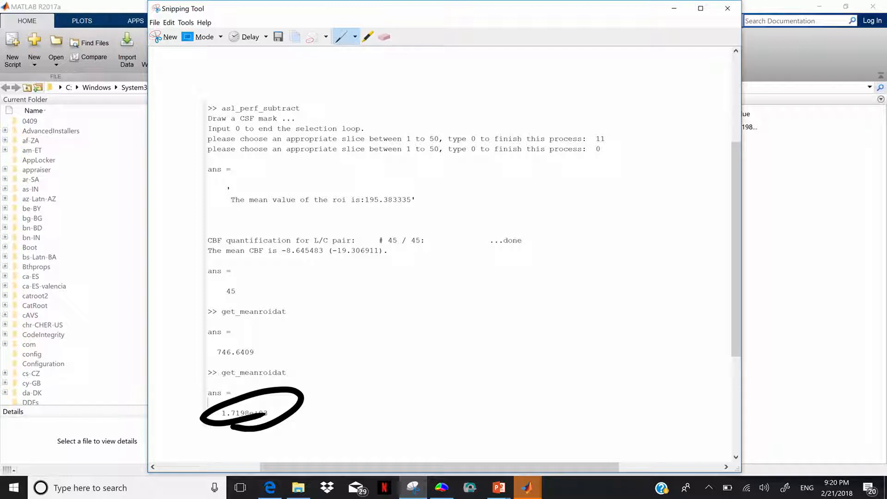
{"action": "left_click", "coordinate": [384, 36]}
{"action": "left_click", "coordinate": [292, 410]}
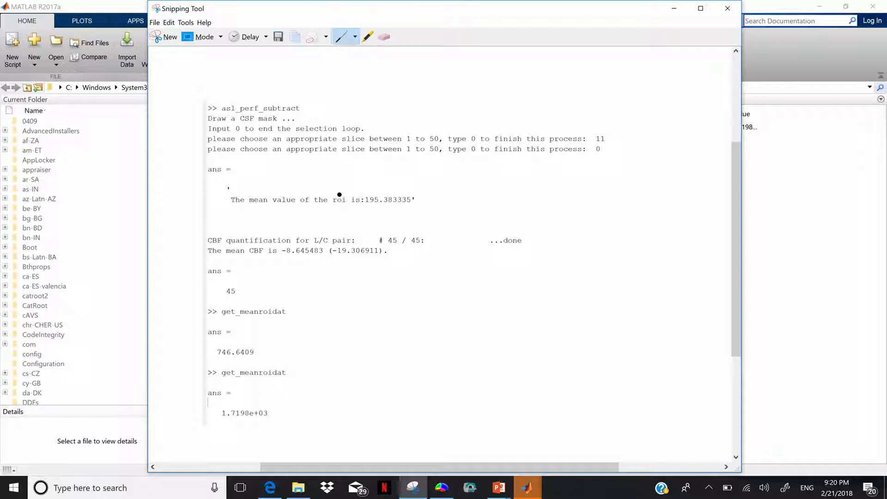
{"action": "left_click", "coordinate": [723, 11]}
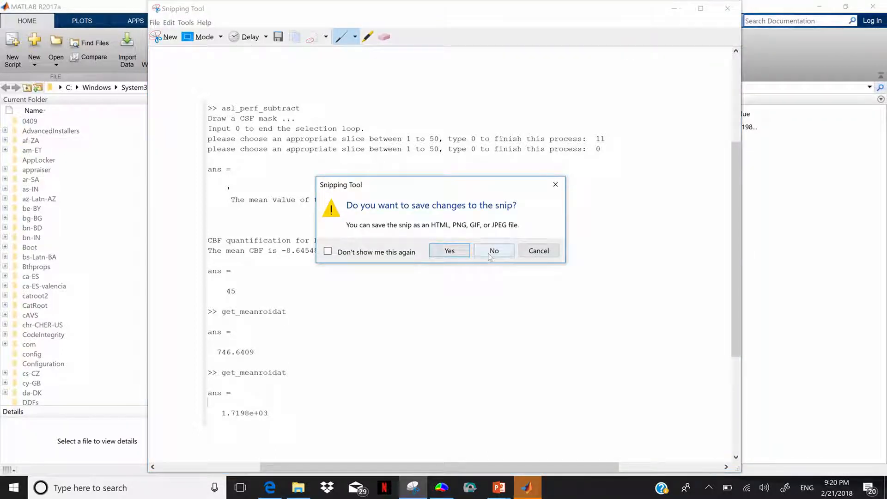
{"action": "left_click", "coordinate": [486, 255]}
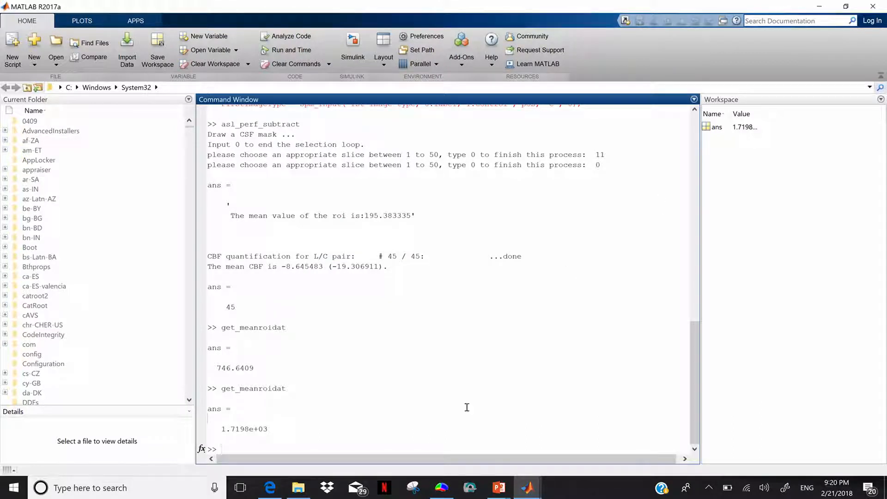
Bring up the SPM12 window to review the perfusion quantification settings.
{"action": "mouse_move", "coordinate": [519, 487]}
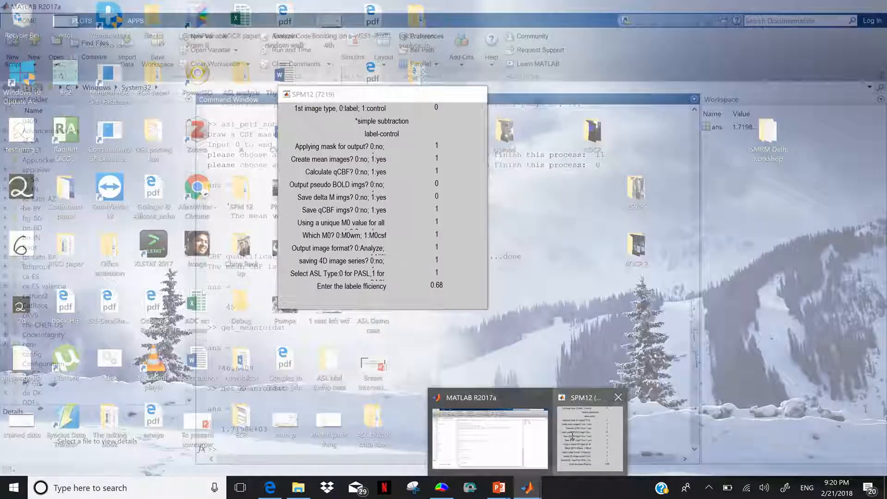
{"action": "left_click", "coordinate": [572, 436]}
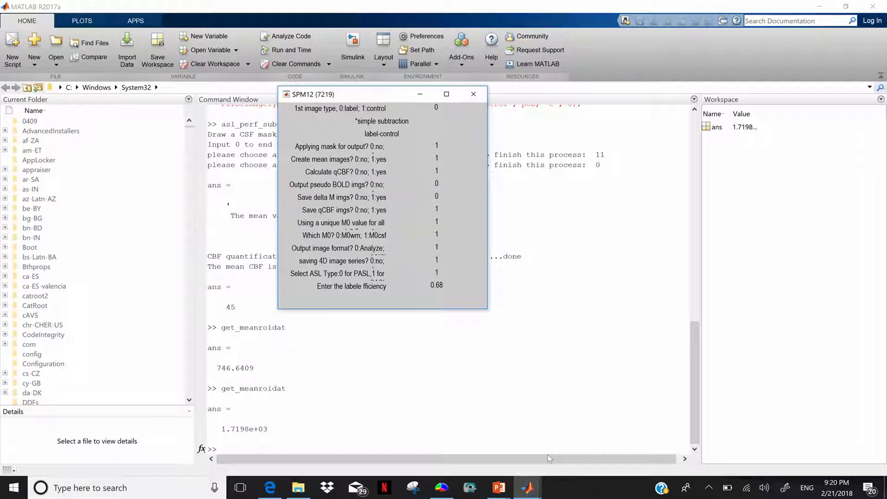
{"action": "mouse_move", "coordinate": [527, 488]}
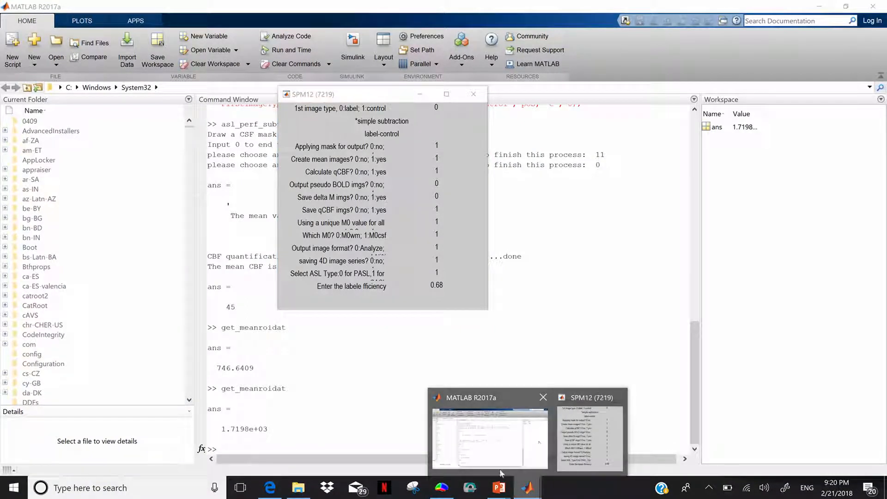
Switch to MRIcron and paint filled regions over the bright lesion in the axial view and at the sagittal view's upper edge.
{"action": "left_click", "coordinate": [441, 487]}
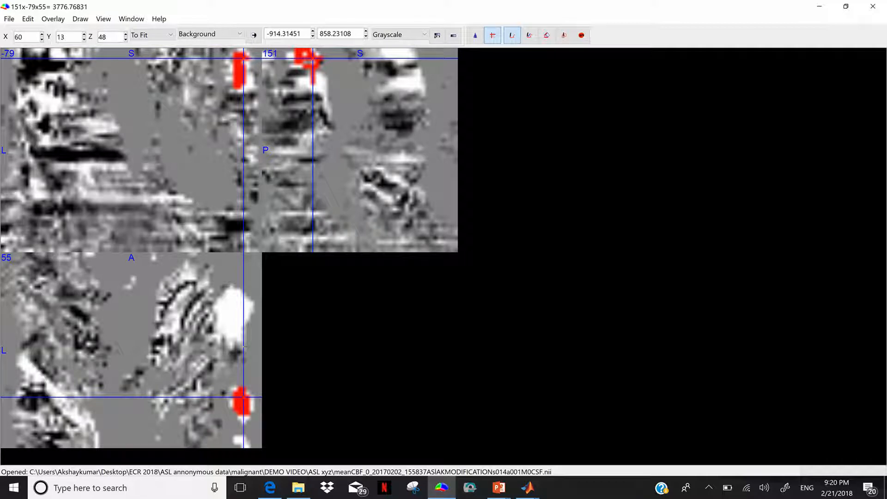
{"action": "mouse_move", "coordinate": [226, 300]}
{"action": "left_mouse_down"}
{"action": "mouse_move", "coordinate": [222, 326]}
{"action": "mouse_move", "coordinate": [233, 344]}
{"action": "mouse_move", "coordinate": [243, 305]}
{"action": "mouse_move", "coordinate": [226, 300]}
{"action": "mouse_move", "coordinate": [235, 329]}
{"action": "mouse_move", "coordinate": [233, 298]}
{"action": "mouse_move", "coordinate": [229, 332]}
{"action": "mouse_move", "coordinate": [231, 319]}
{"action": "left_mouse_up"}
{"action": "mouse_move", "coordinate": [406, 52]}
{"action": "left_mouse_down"}
{"action": "mouse_move", "coordinate": [387, 55]}
{"action": "mouse_move", "coordinate": [396, 52]}
{"action": "left_mouse_up"}
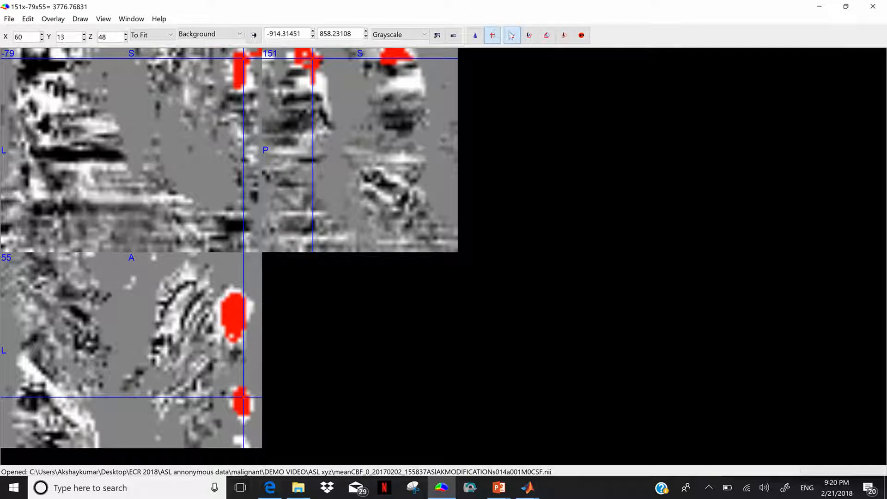
Centre the crosshair in the painted axial lesion and fill its upper part on the sagittal and coronal slices with the Pen tool.
{"action": "left_click", "coordinate": [231, 316]}
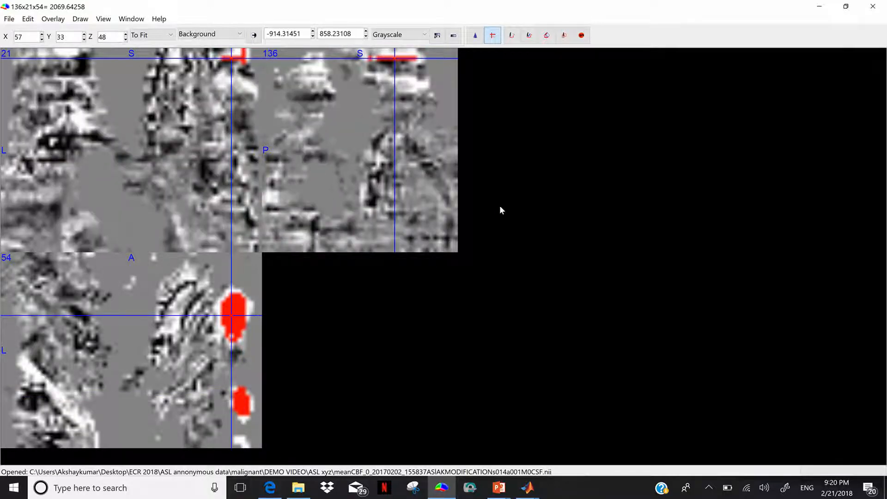
{"action": "left_click", "coordinate": [511, 35]}
{"action": "mouse_move", "coordinate": [385, 53]}
{"action": "left_mouse_down"}
{"action": "mouse_move", "coordinate": [417, 47]}
{"action": "mouse_move", "coordinate": [386, 56]}
{"action": "left_mouse_up"}
{"action": "left_click_drag", "start_coordinate": [244, 55], "coordinate": [248, 50]}
{"action": "right_click", "coordinate": [236, 53]}
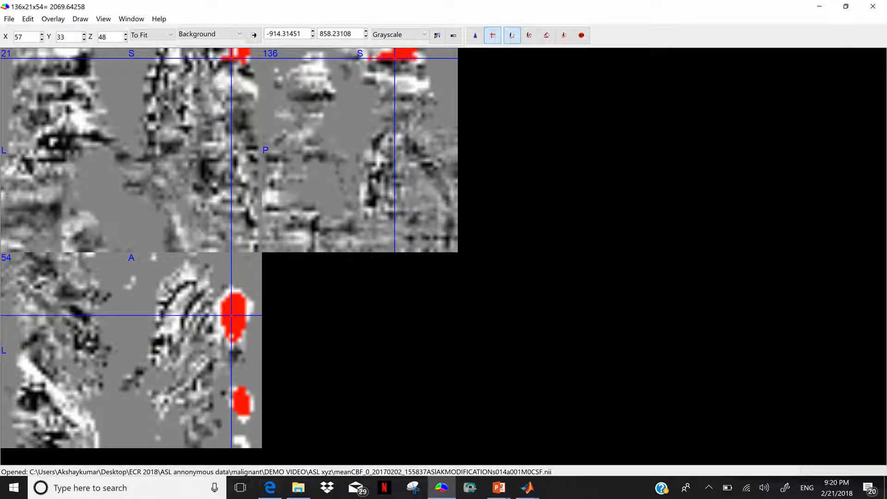
Save the drawn VOI in the ASL xyz folder as a NIfTI file named Combined ROI.
{"action": "left_click", "coordinate": [9, 19]}
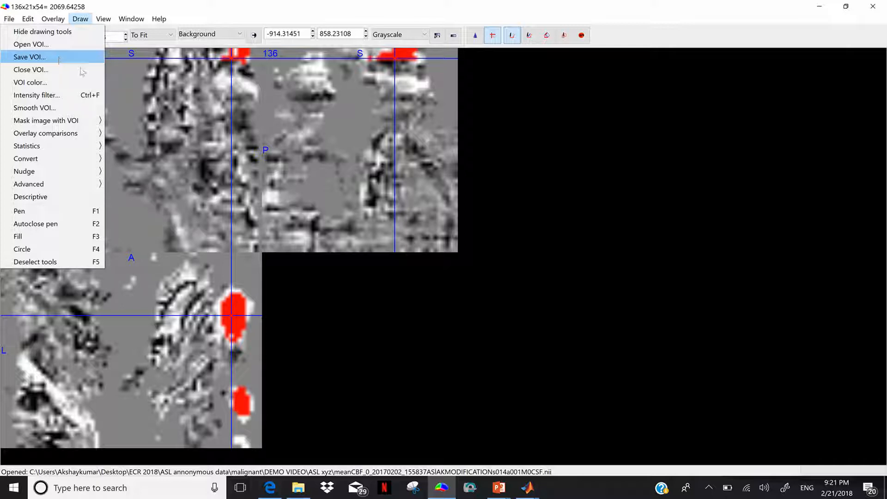
{"action": "left_click", "coordinate": [41, 58]}
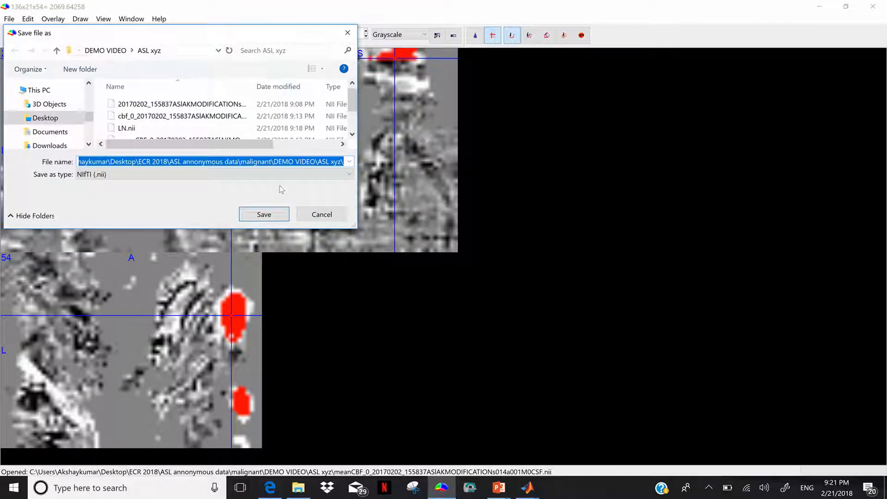
{"action": "type", "text": "Combine"}
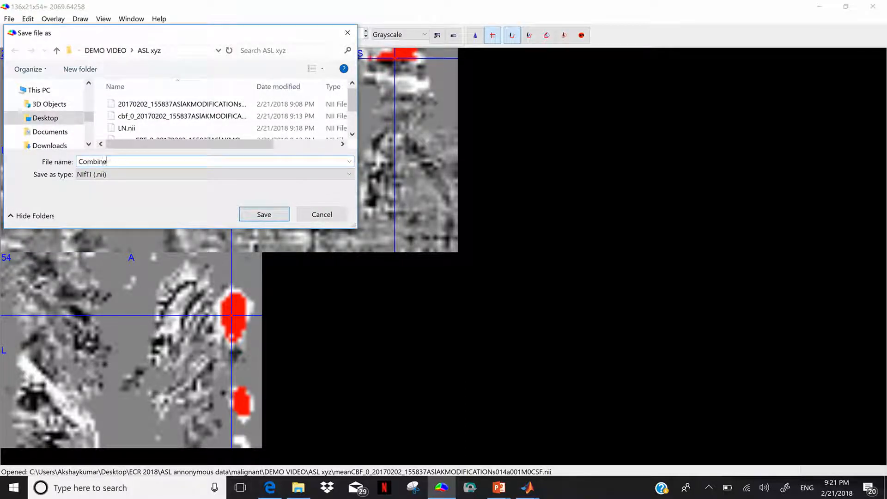
{"action": "type", "text": "d ROIO"}
{"action": "key", "text": "Return"}
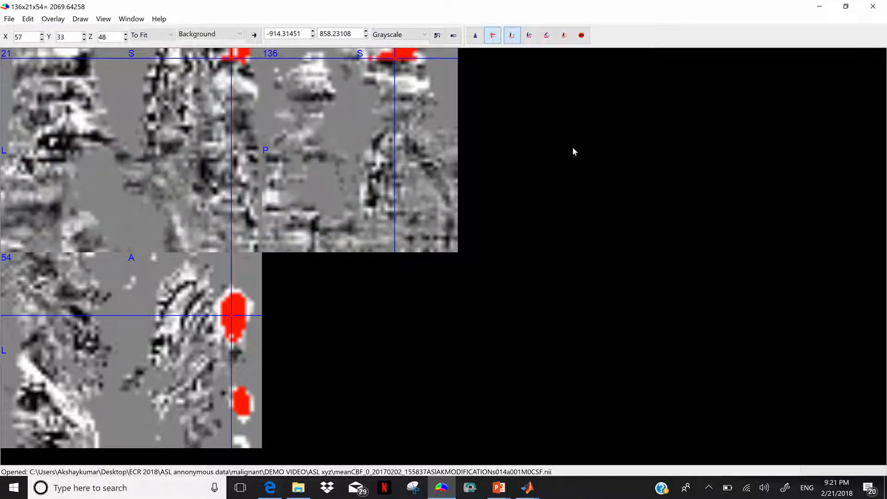
Switch to MATLAB and run get_meanroidat again.
{"action": "left_click", "coordinate": [819, 6]}
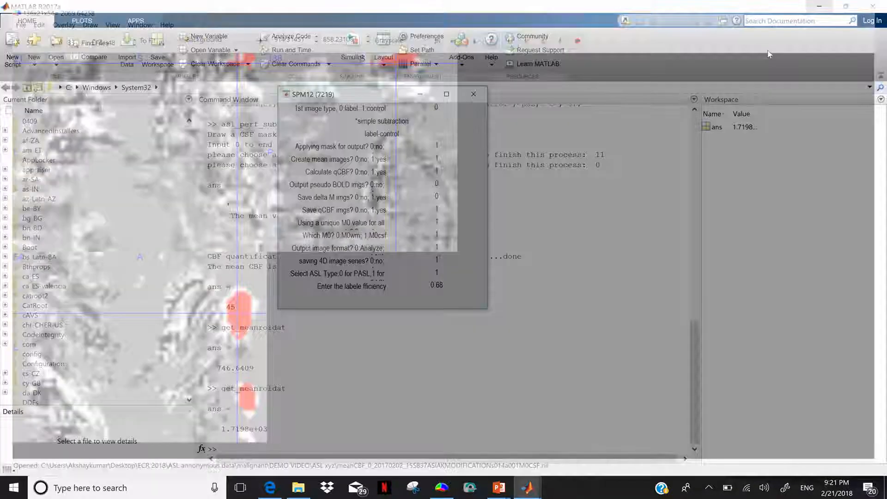
{"action": "left_click", "coordinate": [288, 443]}
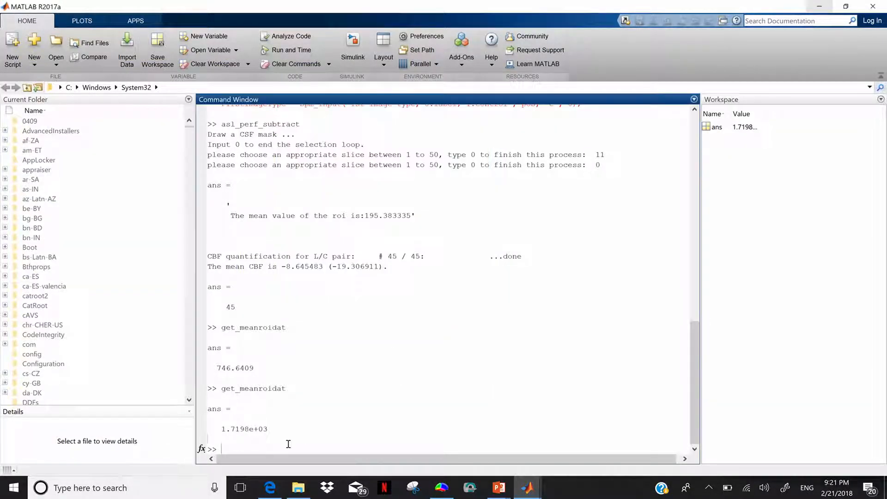
{"action": "type", "text": "get"}
{"action": "key", "text": "Up"}
{"action": "key", "text": "Return"}
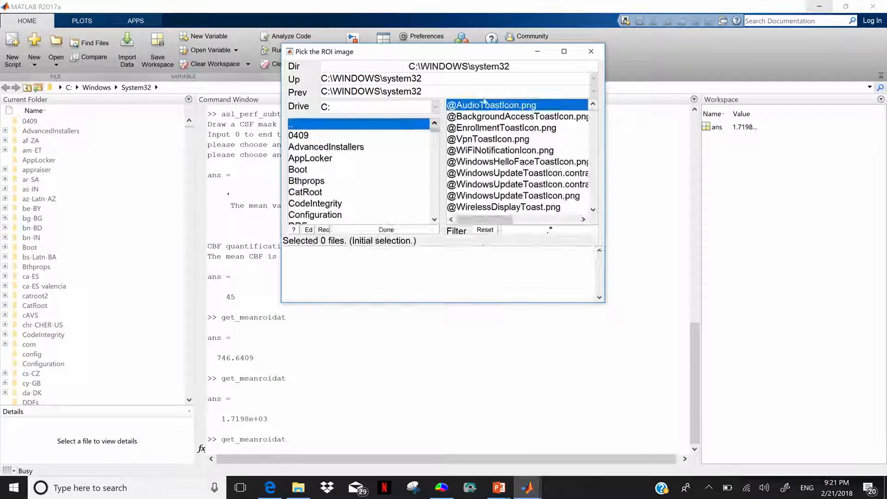
Copy the ASL xyz folder path from File Explorer and use it to pick Combined ROI.nii as the ROI image.
{"action": "left_click", "coordinate": [298, 487]}
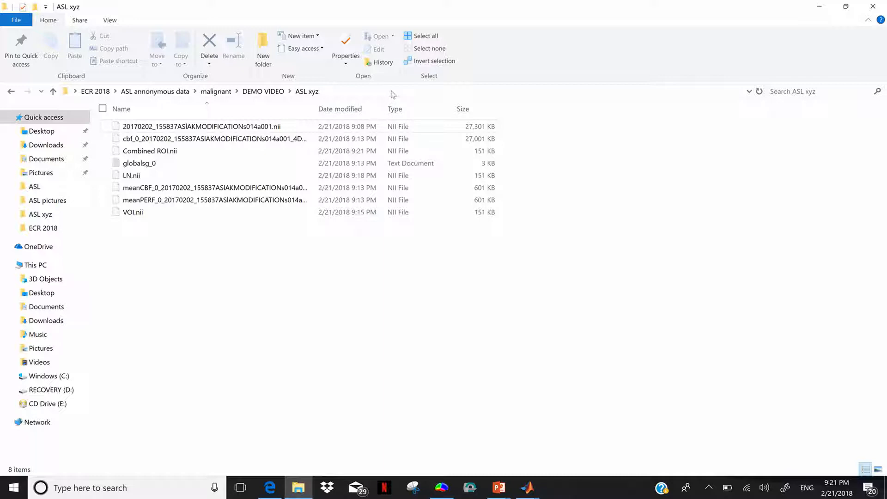
{"action": "left_click", "coordinate": [392, 91]}
{"action": "key", "text": "ctrl+c"}
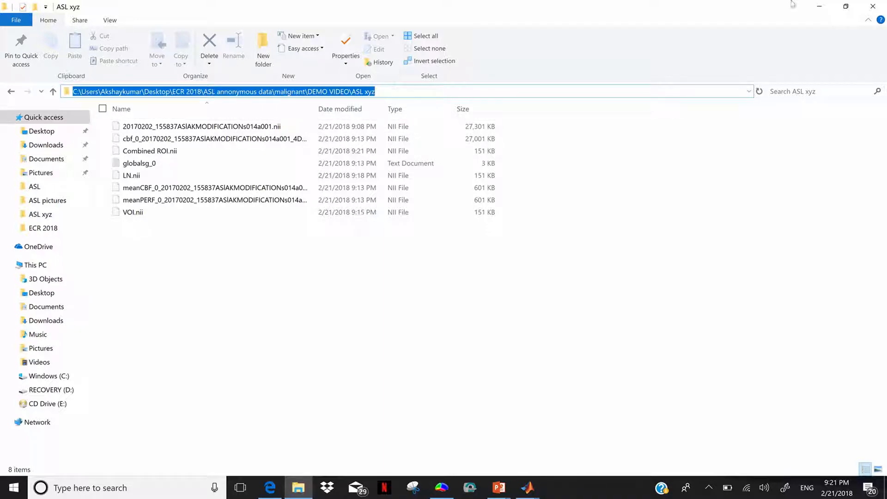
{"action": "left_click", "coordinate": [820, 5]}
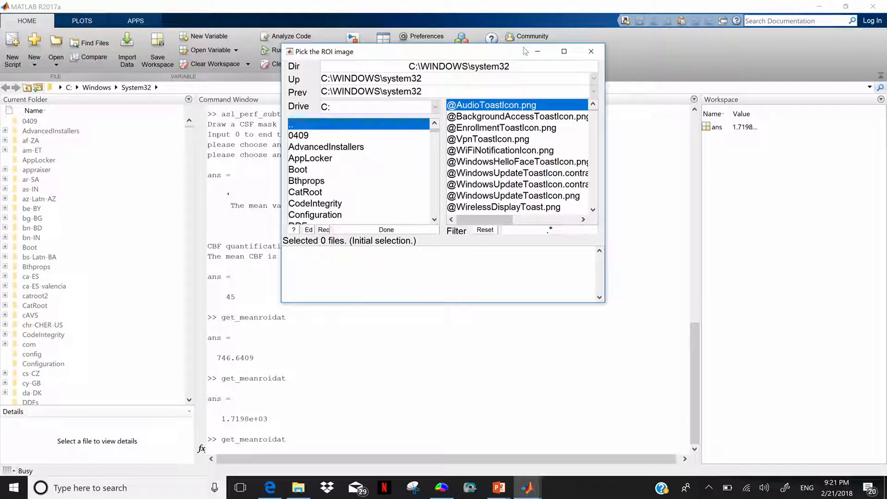
{"action": "triple_click", "coordinate": [472, 68]}
{"action": "key", "text": "ctrl+v"}
{"action": "key", "text": "Return"}
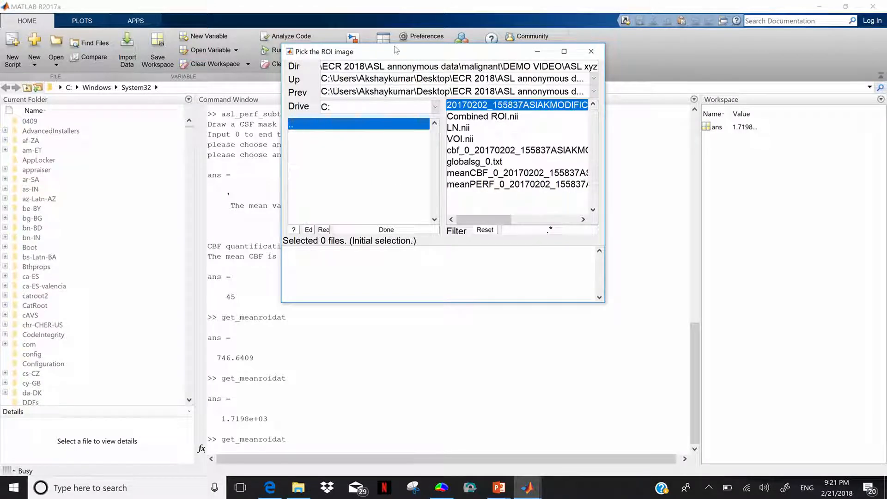
{"action": "left_click", "coordinate": [476, 116]}
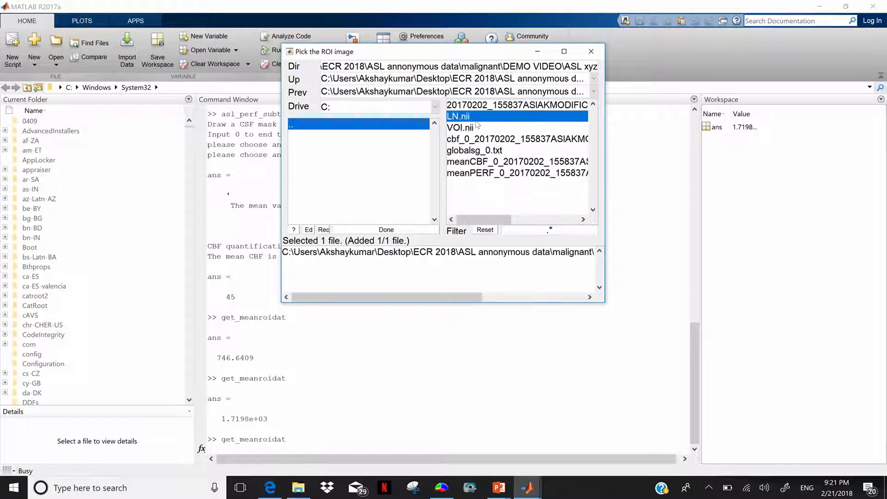
{"action": "left_click", "coordinate": [383, 230]}
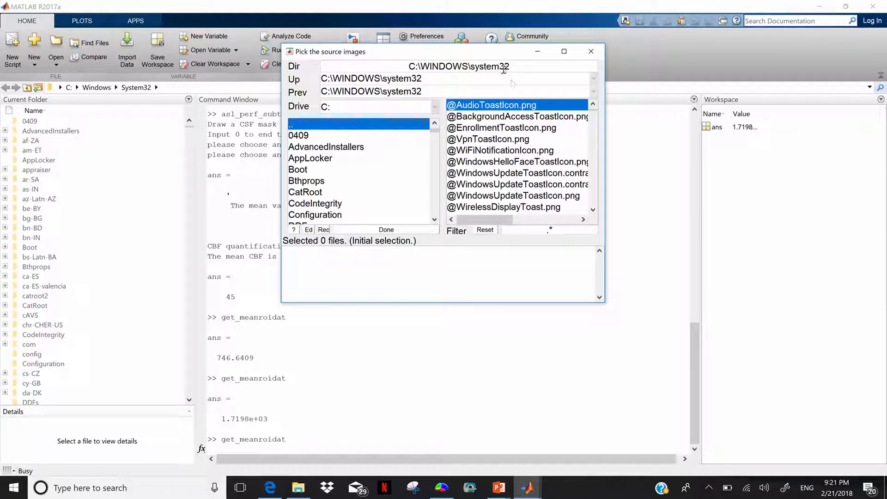
Point the source image selection to the ASL xyz folder and choose the meanCBF_0 file to compute the ROI mean.
{"action": "left_click_drag", "start_coordinate": [513, 68], "coordinate": [393, 58]}
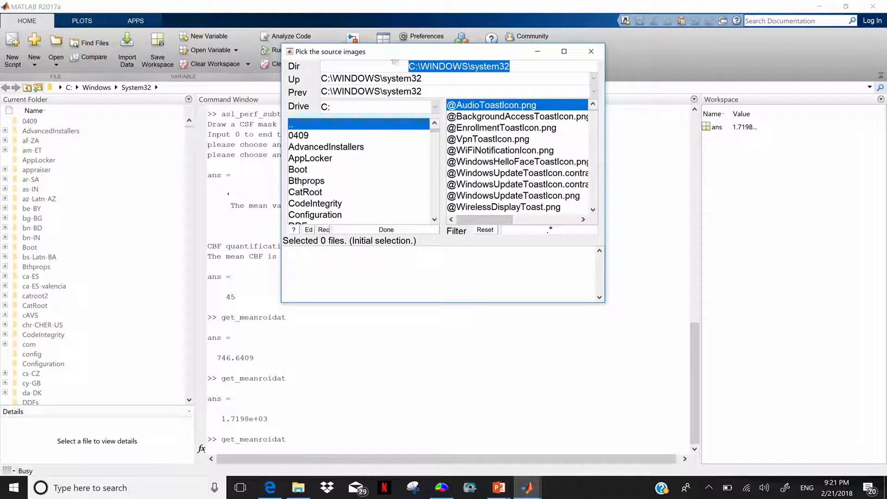
{"action": "type", "text": "C:\\Users\\Akshaykumar\\Desktop\\ECR 2018\\ASL annonymous data\\malignant\\DEMO VIDEO\\ASL xyz"}
{"action": "key", "text": "Return"}
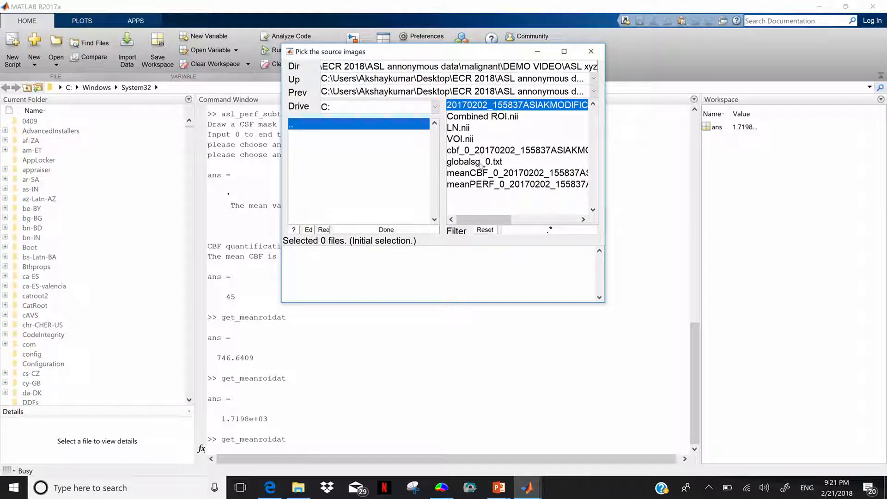
{"action": "left_click", "coordinate": [482, 174]}
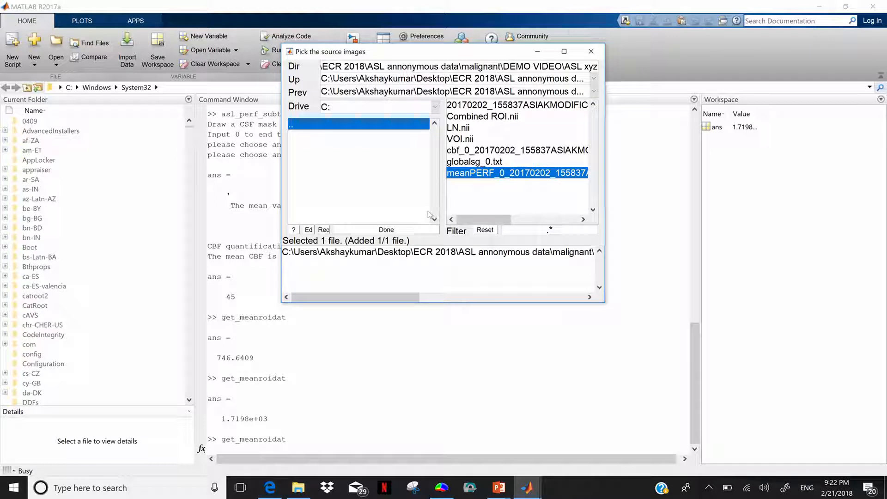
{"action": "left_click", "coordinate": [403, 231]}
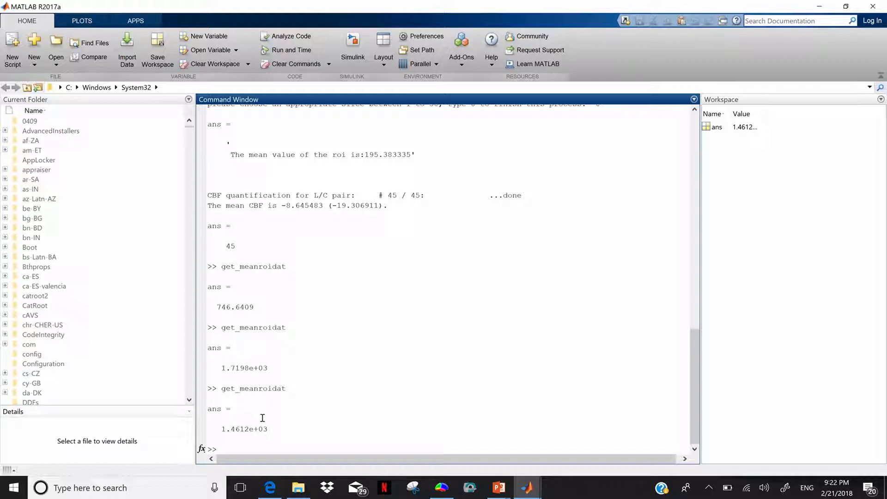
Capture the command window's get_meanroidat results with Snipping Tool and close the snip.
{"action": "left_click", "coordinate": [417, 488]}
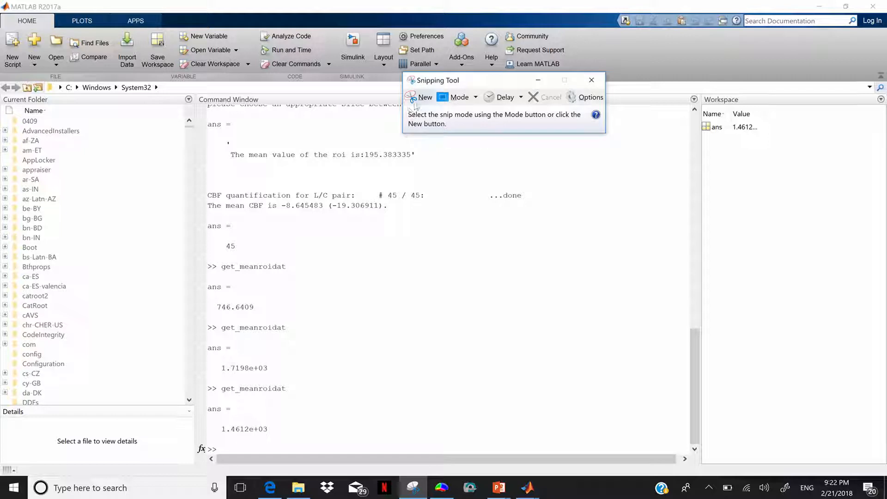
{"action": "left_click", "coordinate": [206, 207]}
{"action": "left_click_drag", "start_coordinate": [197, 116], "coordinate": [684, 438]}
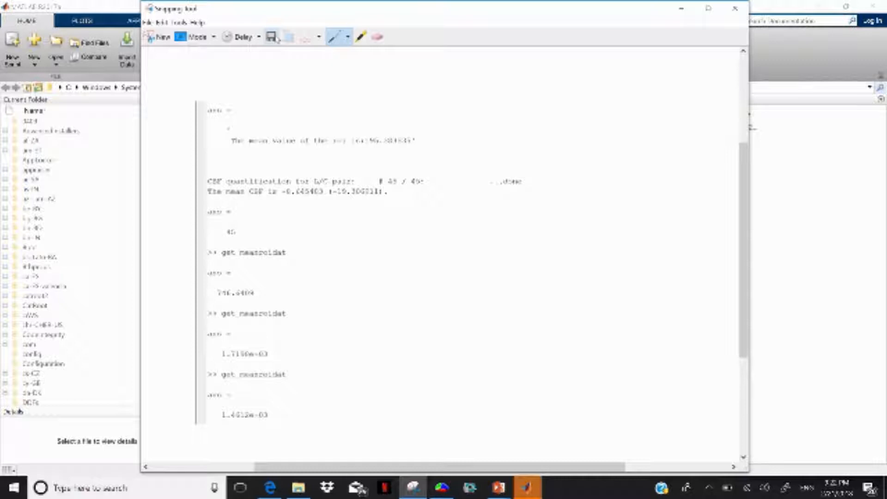
{"action": "left_click", "coordinate": [764, 114]}
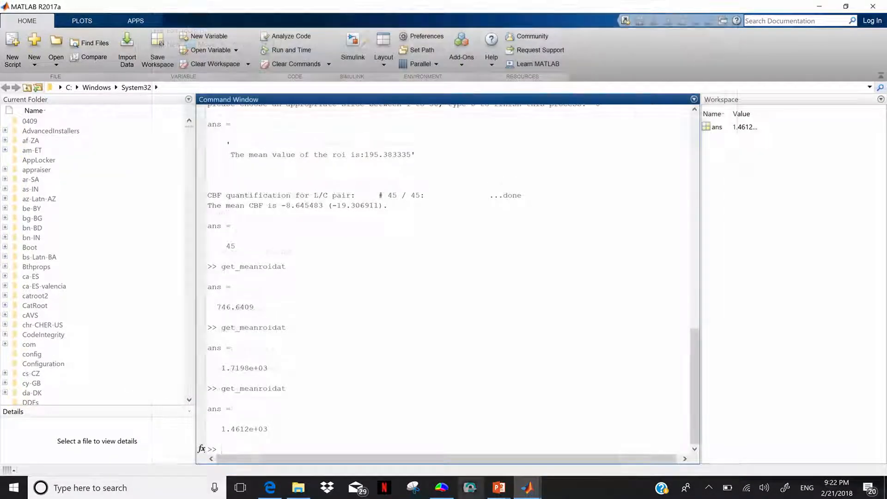
Switch to MRIcron and capture its whole window showing the painted regions with Snipping Tool.
{"action": "left_click", "coordinate": [444, 488]}
{"action": "left_click", "coordinate": [416, 488]}
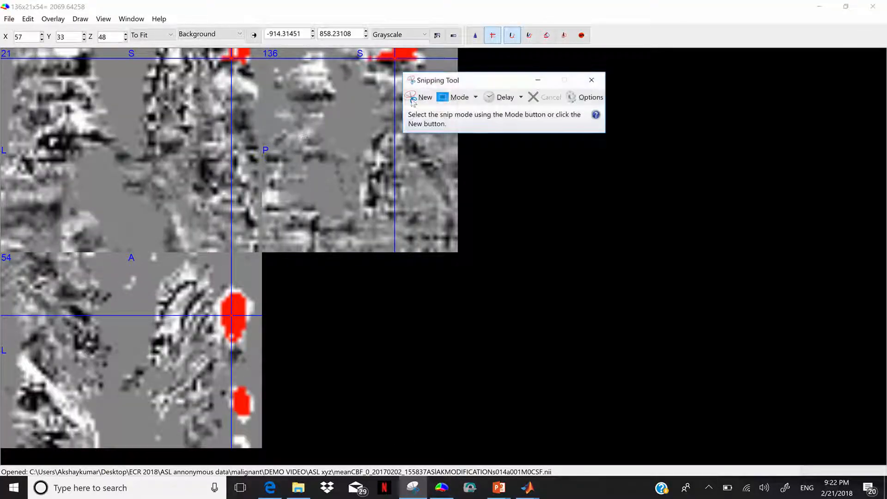
{"action": "left_click", "coordinate": [420, 97]}
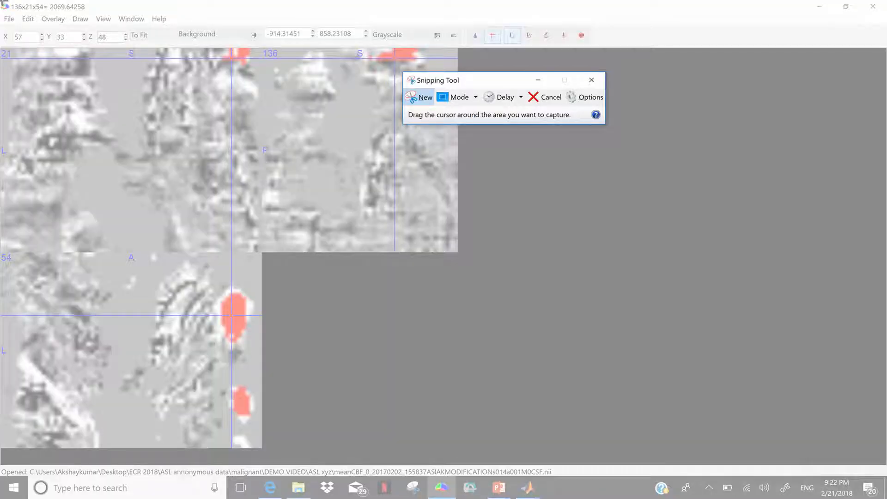
{"action": "left_click_drag", "start_coordinate": [1, 1], "coordinate": [875, 470]}
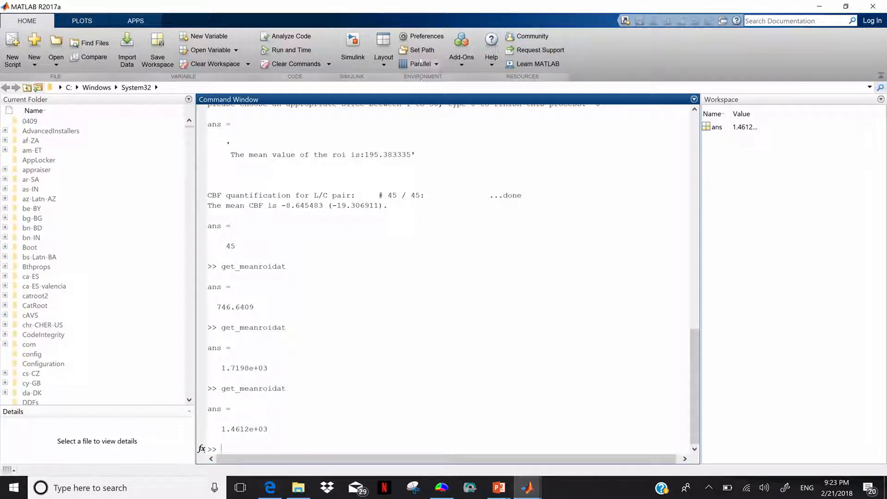
Review MATLAB's search path folders and the MRIcron window, and highlight the last get_meanroidat command in MATLAB.
{"action": "left_click", "coordinate": [419, 52]}
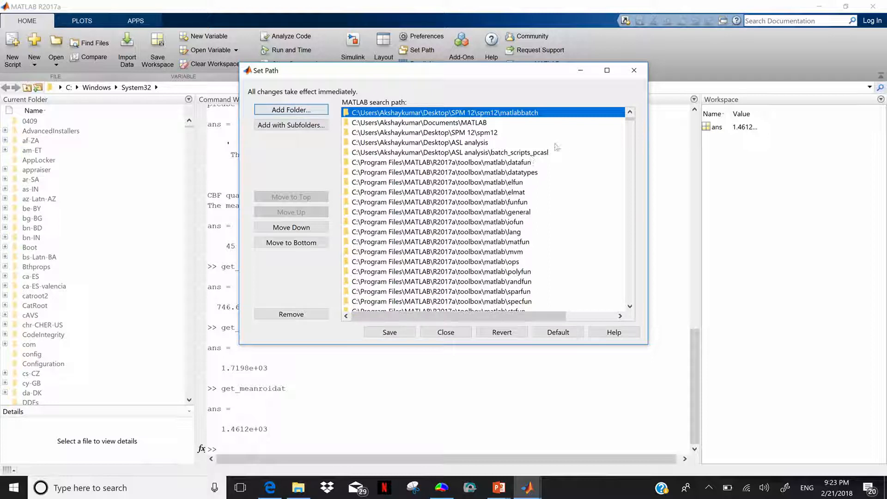
{"action": "left_click", "coordinate": [633, 71]}
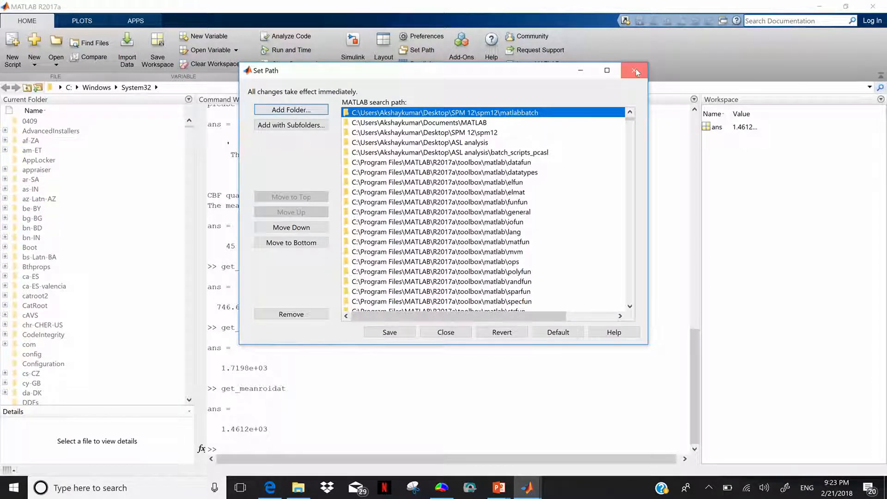
{"action": "left_click", "coordinate": [470, 487]}
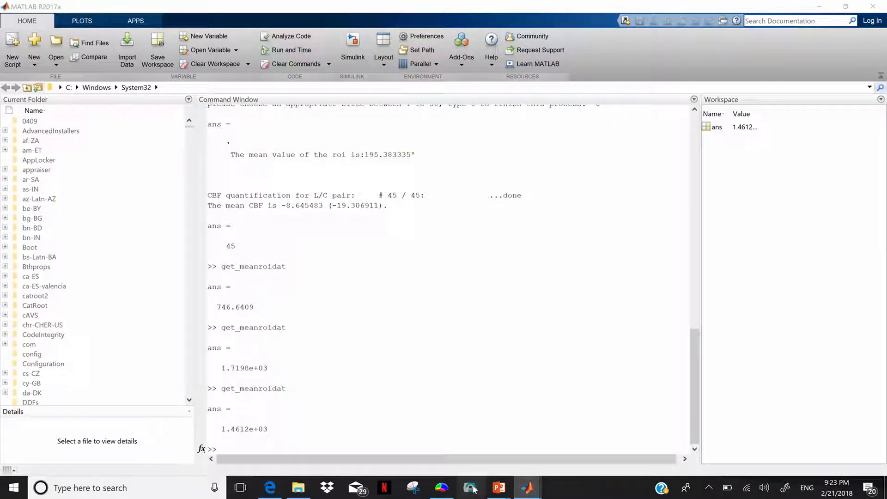
{"action": "left_click", "coordinate": [441, 487]}
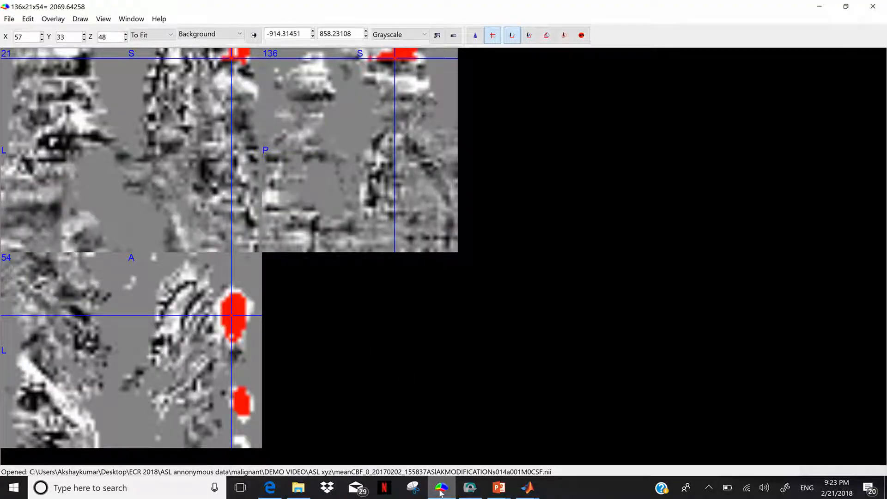
{"action": "left_click", "coordinate": [441, 489]}
{"action": "left_click_drag", "start_coordinate": [287, 388], "coordinate": [222, 389]}
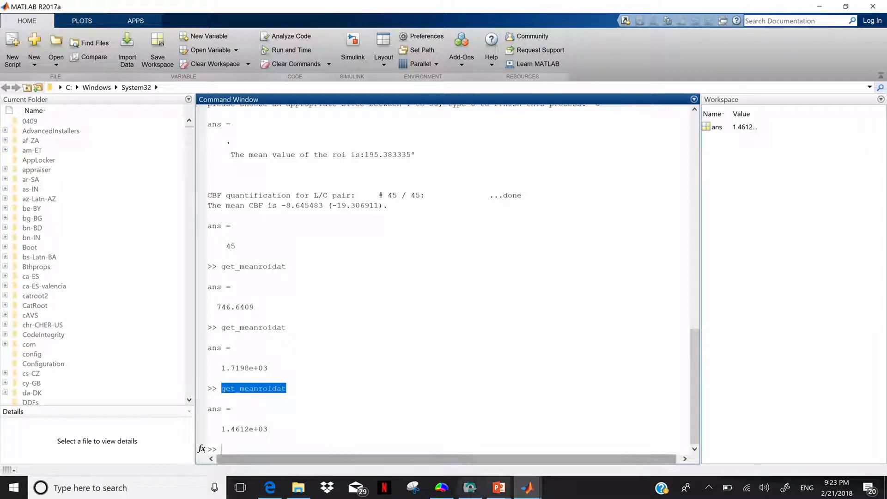
Switch to the ASL DTI presentation in PowerPoint and browse back from slide 4 to slide 2.
{"action": "left_click", "coordinate": [499, 488]}
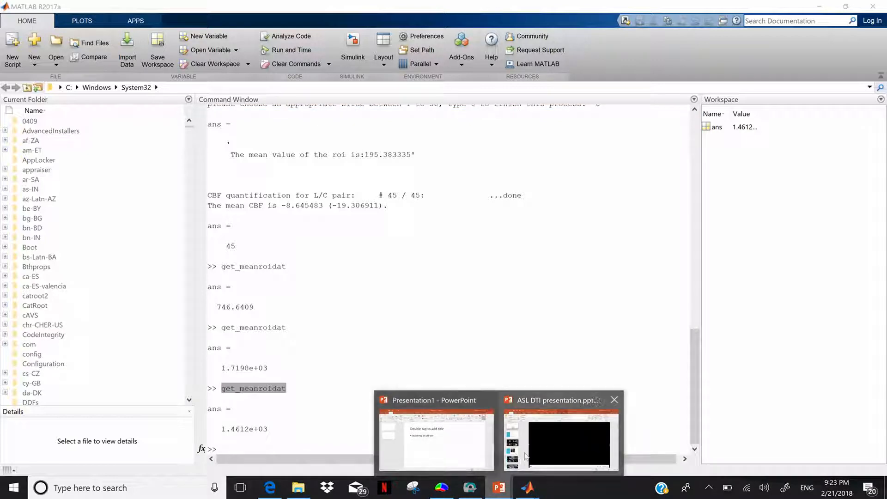
{"action": "mouse_move", "coordinate": [525, 456]}
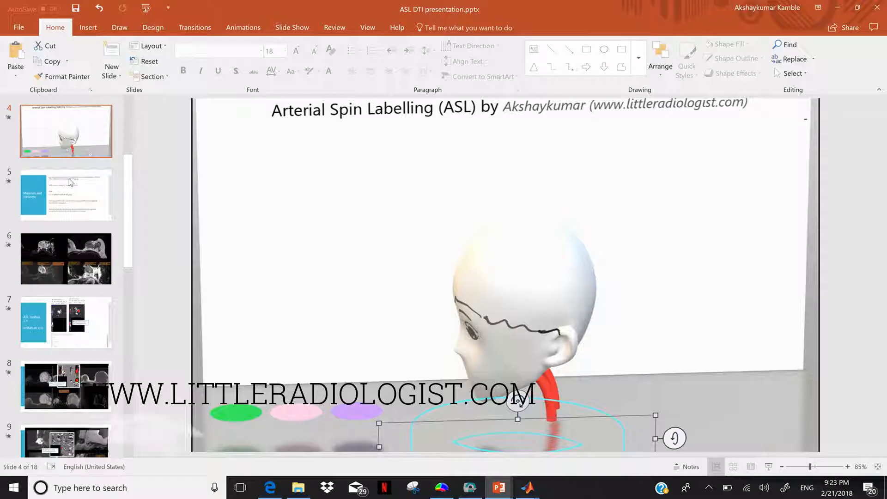
{"action": "key", "text": "Up"}
{"action": "key", "text": "Up"}
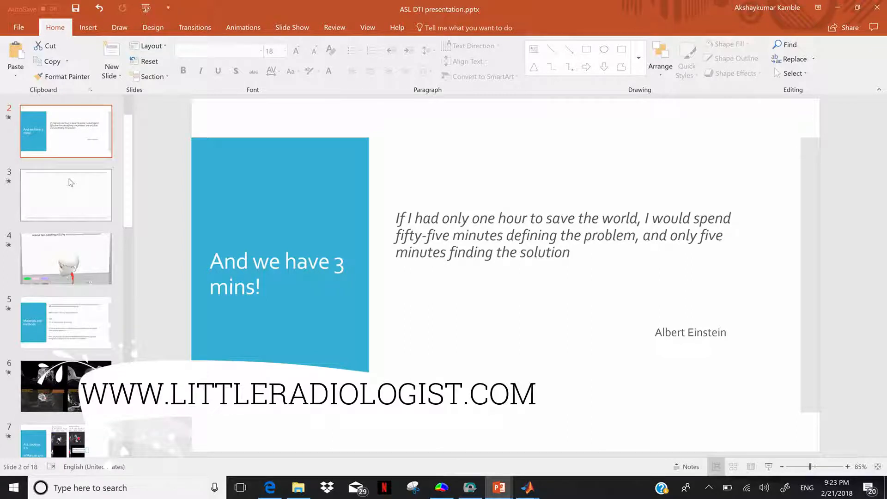
{"action": "key", "text": "Up"}
{"action": "key", "text": "Down"}
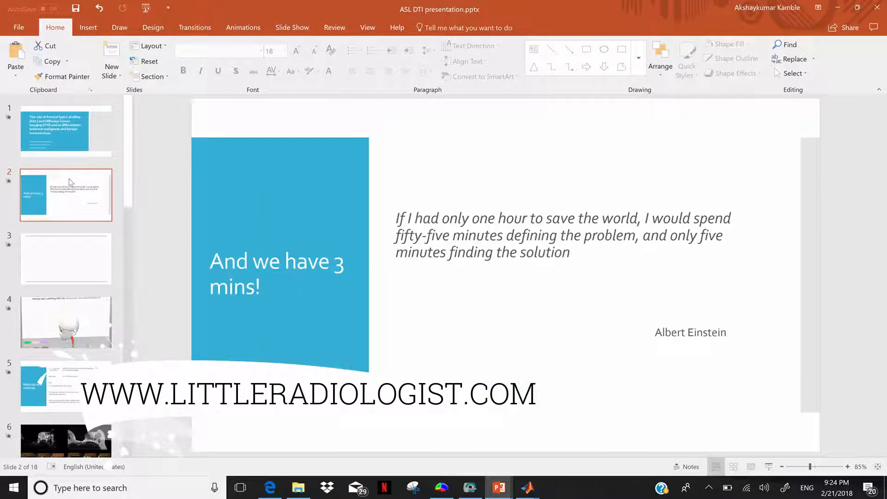